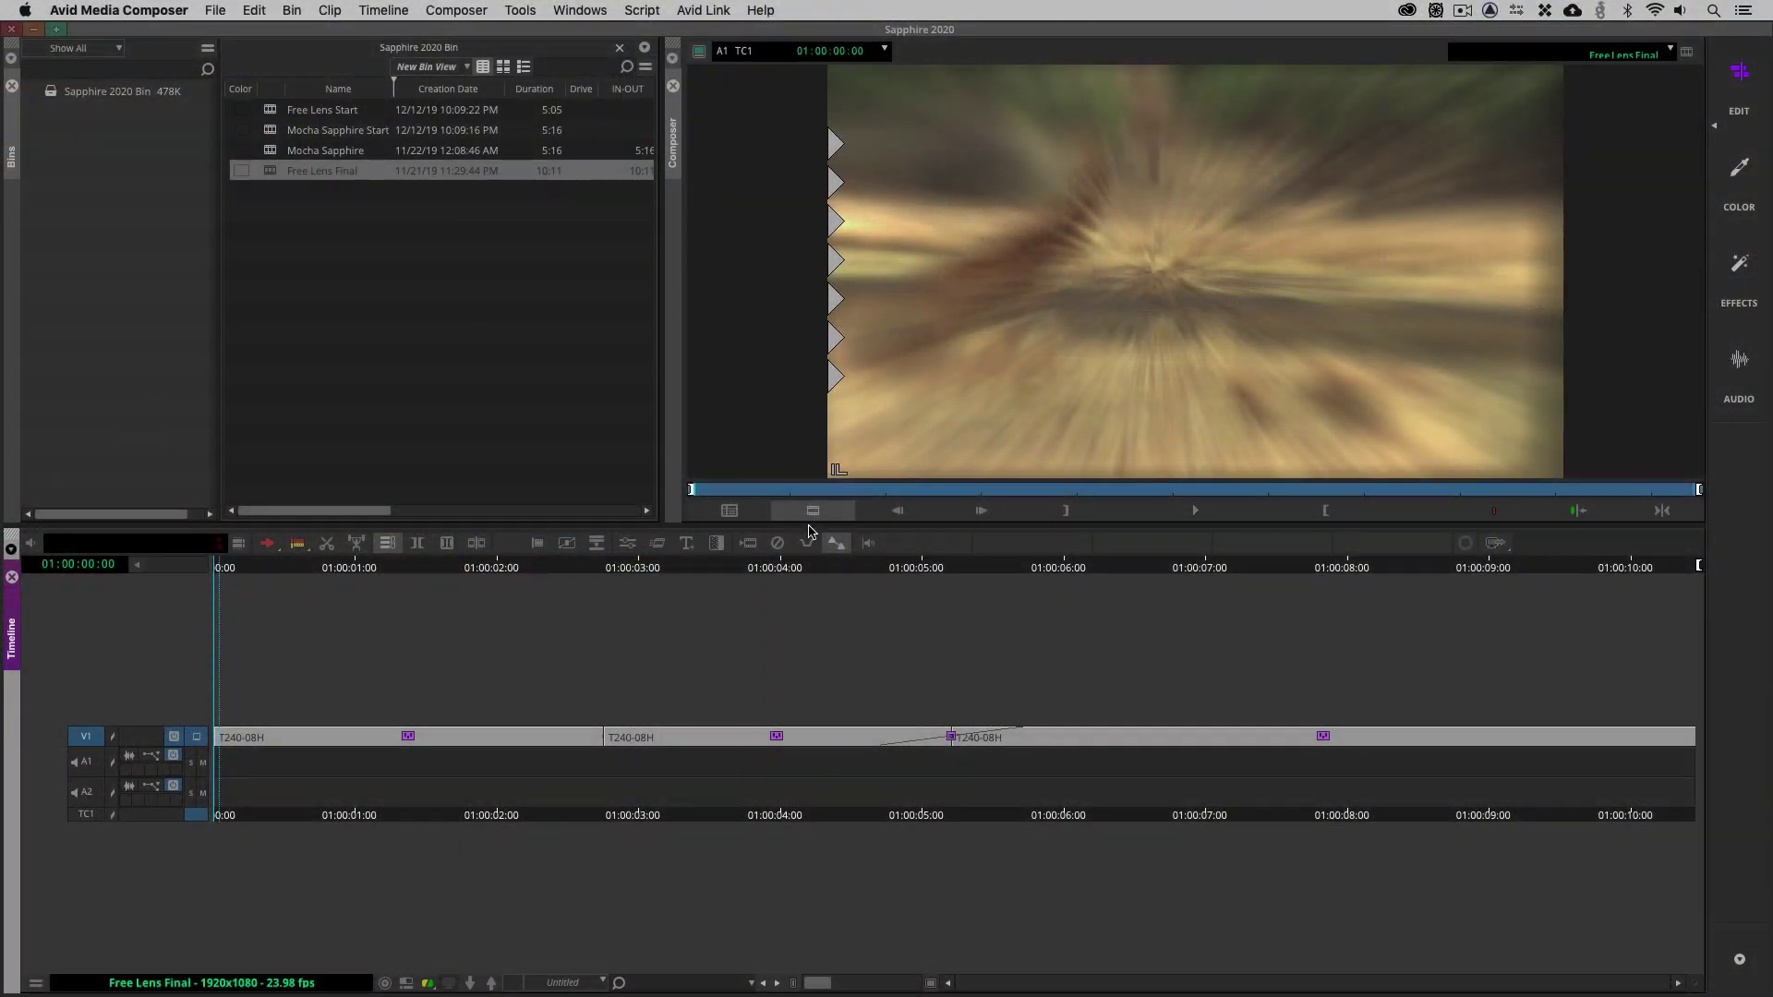
Step: Preview the finished giraffe sequence, then open and scrub the Free Lens Start sequence
drag(325, 739, 613, 737)
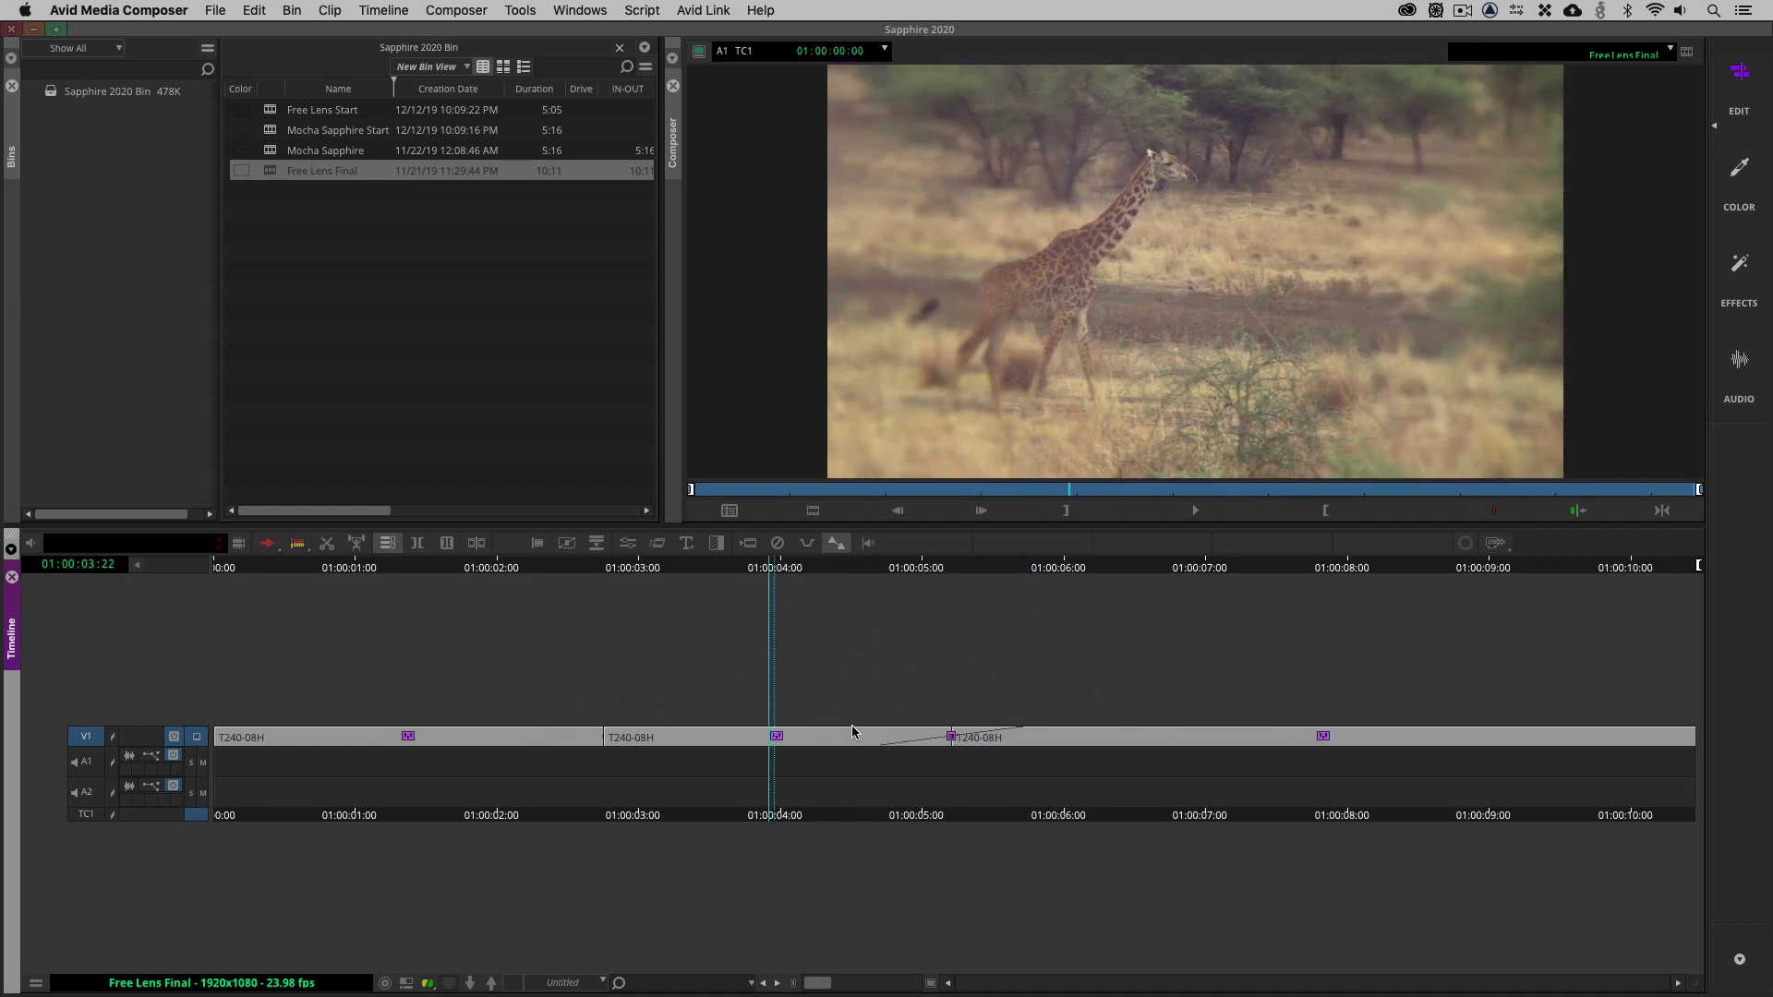
drag(828, 732, 11, 725)
key(space)
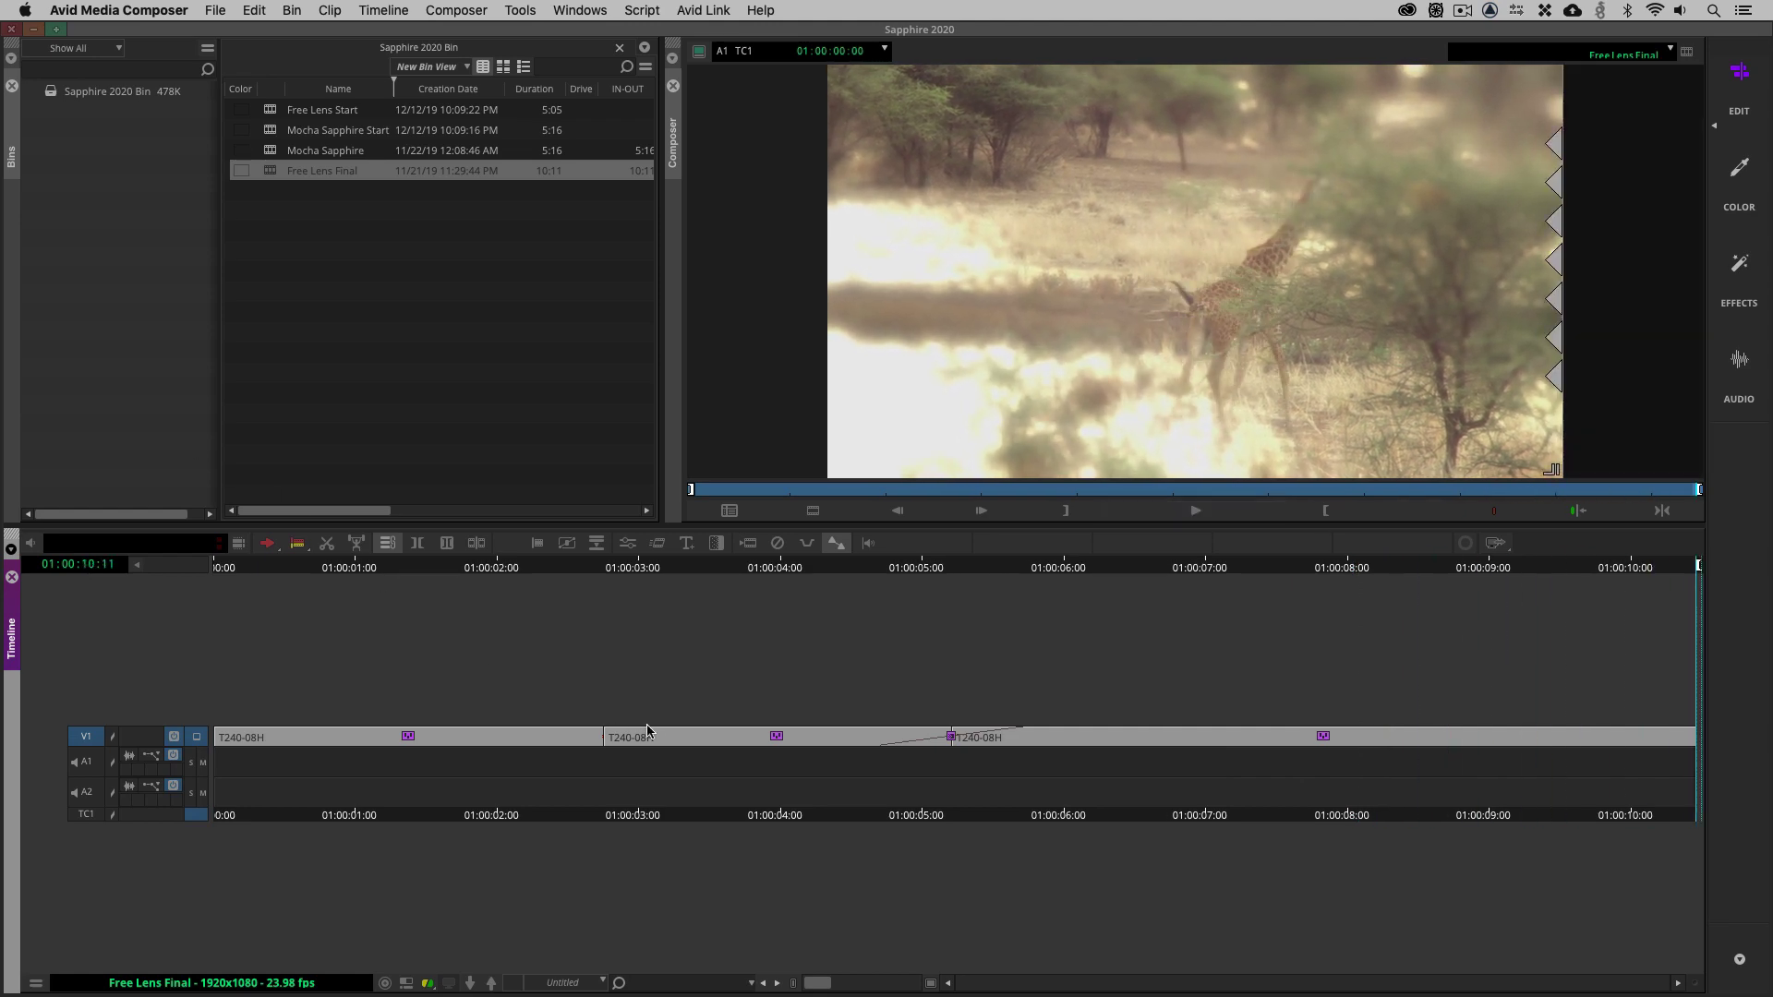
click(773, 739)
drag(812, 743, 748, 693)
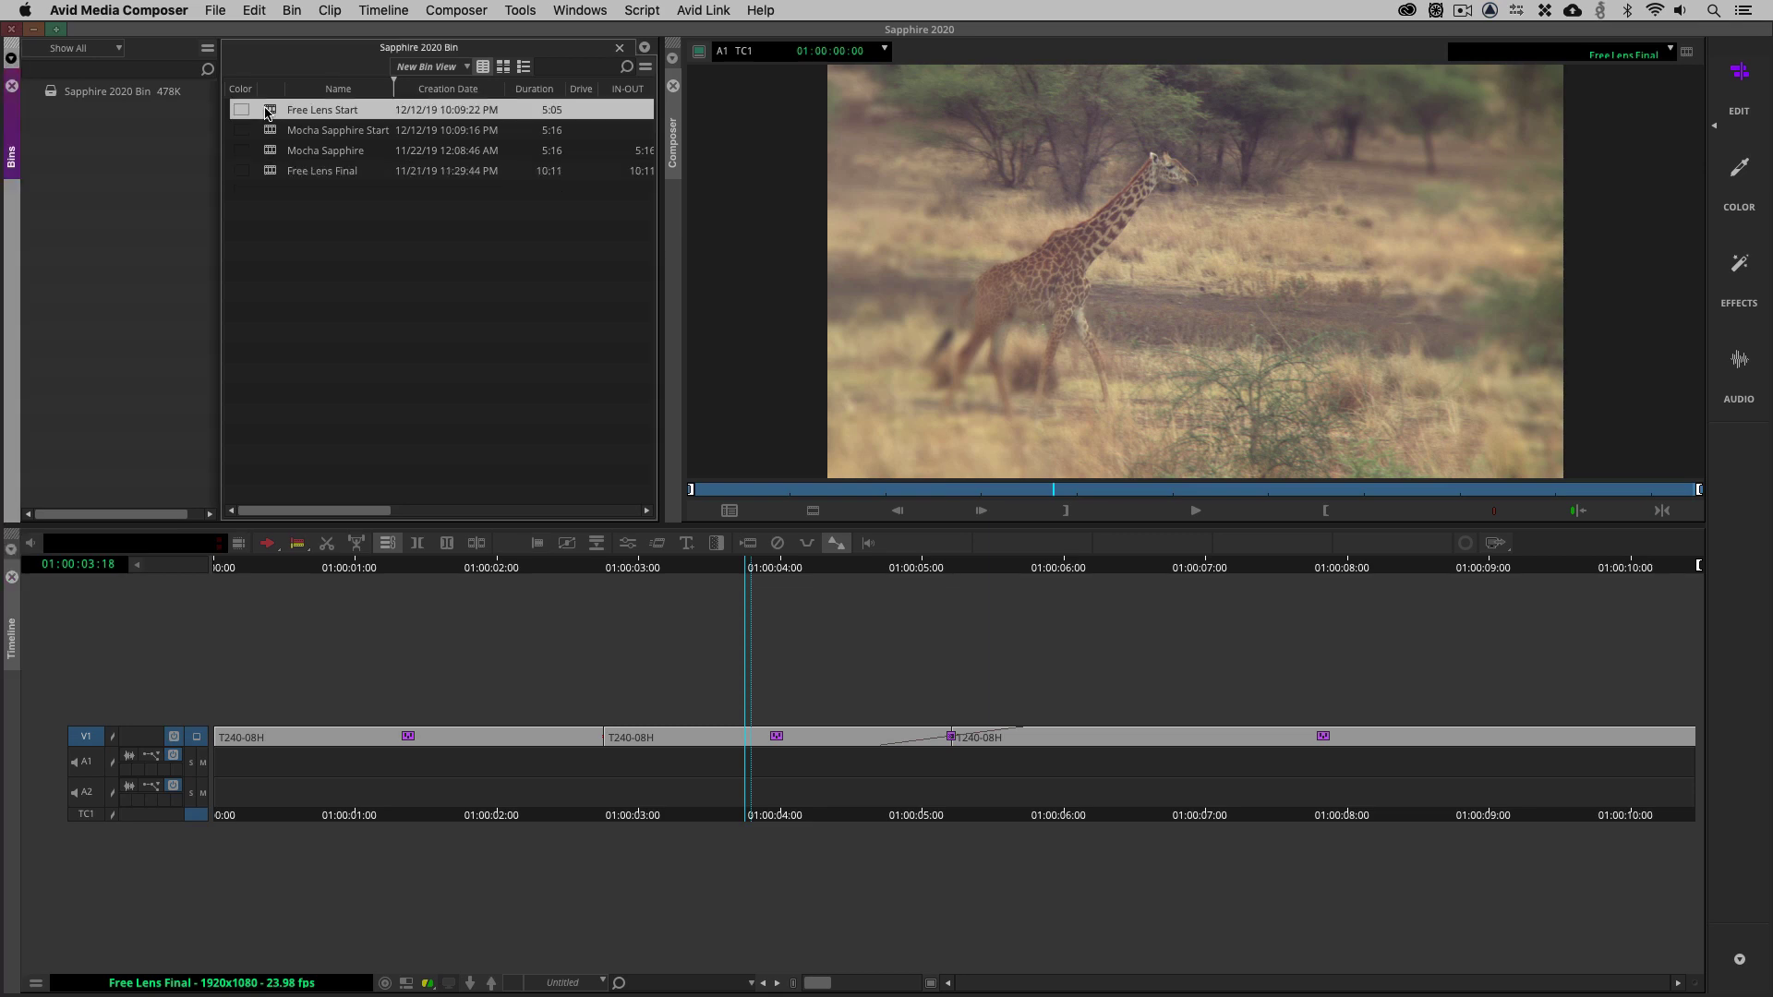
double_click(273, 110)
drag(697, 744, 800, 742)
Step: Search the Effect Palette for 'Free' and drag S_FreeLens onto the giraffe clip on V1
key(super+8)
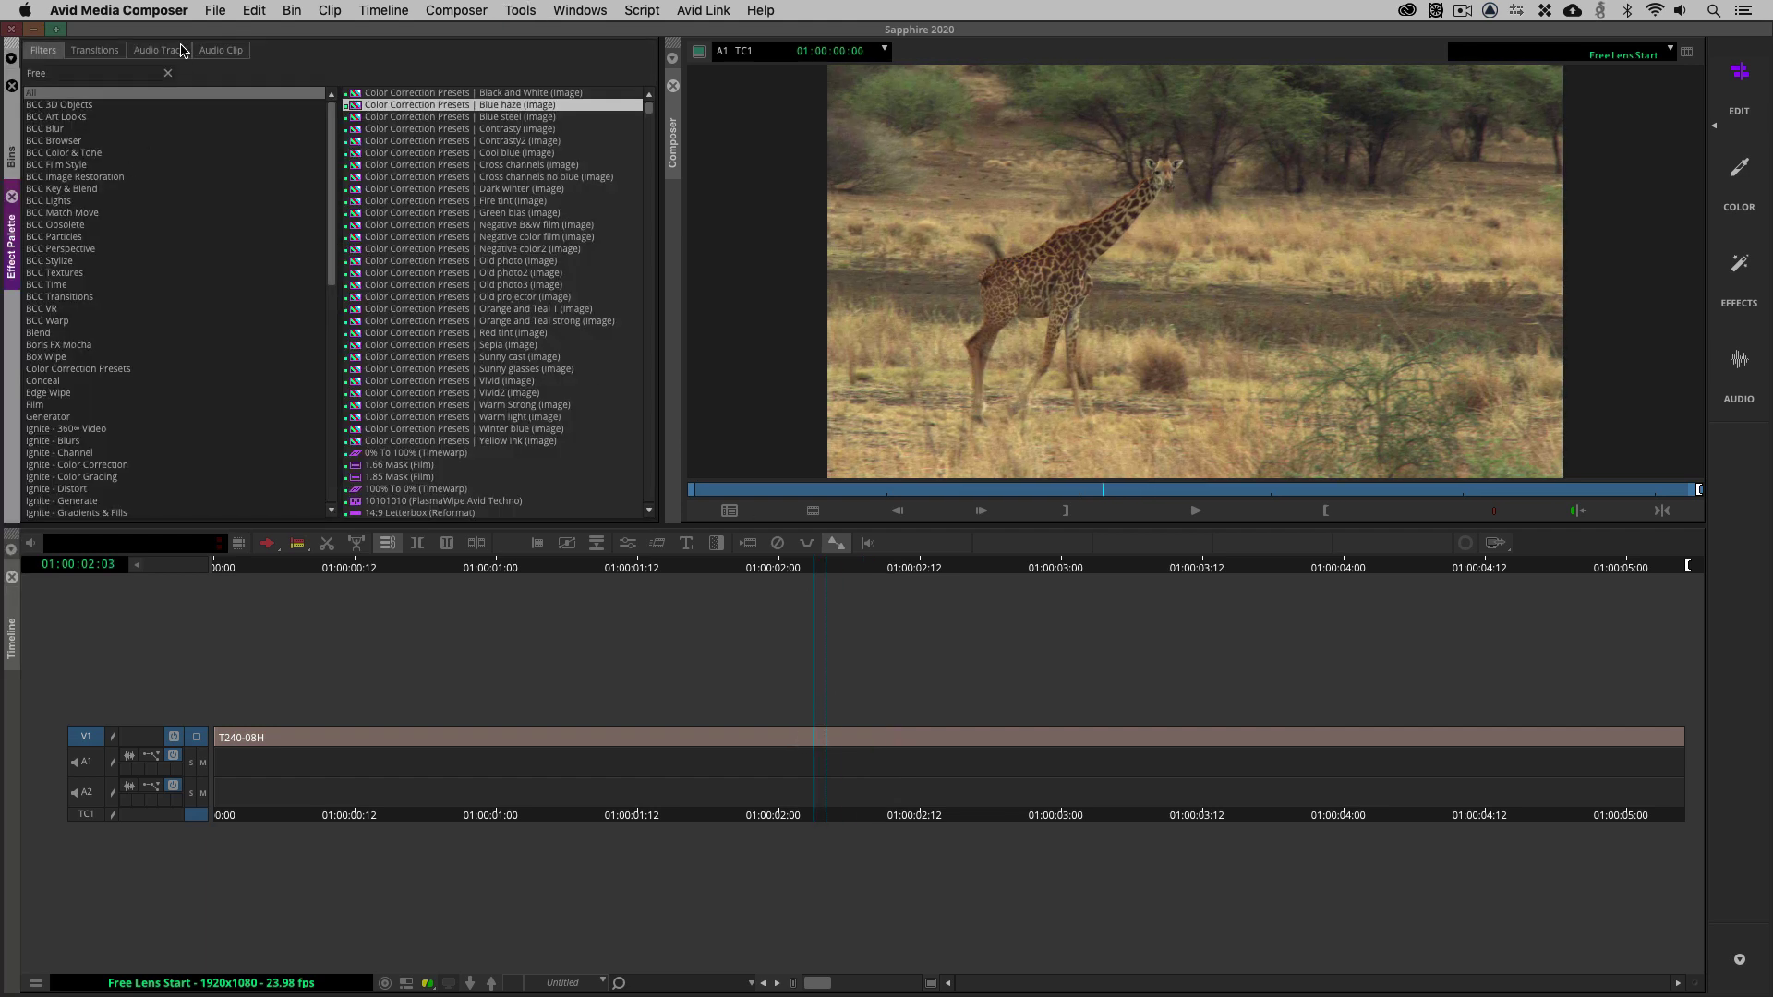
click(13, 161)
click(12, 244)
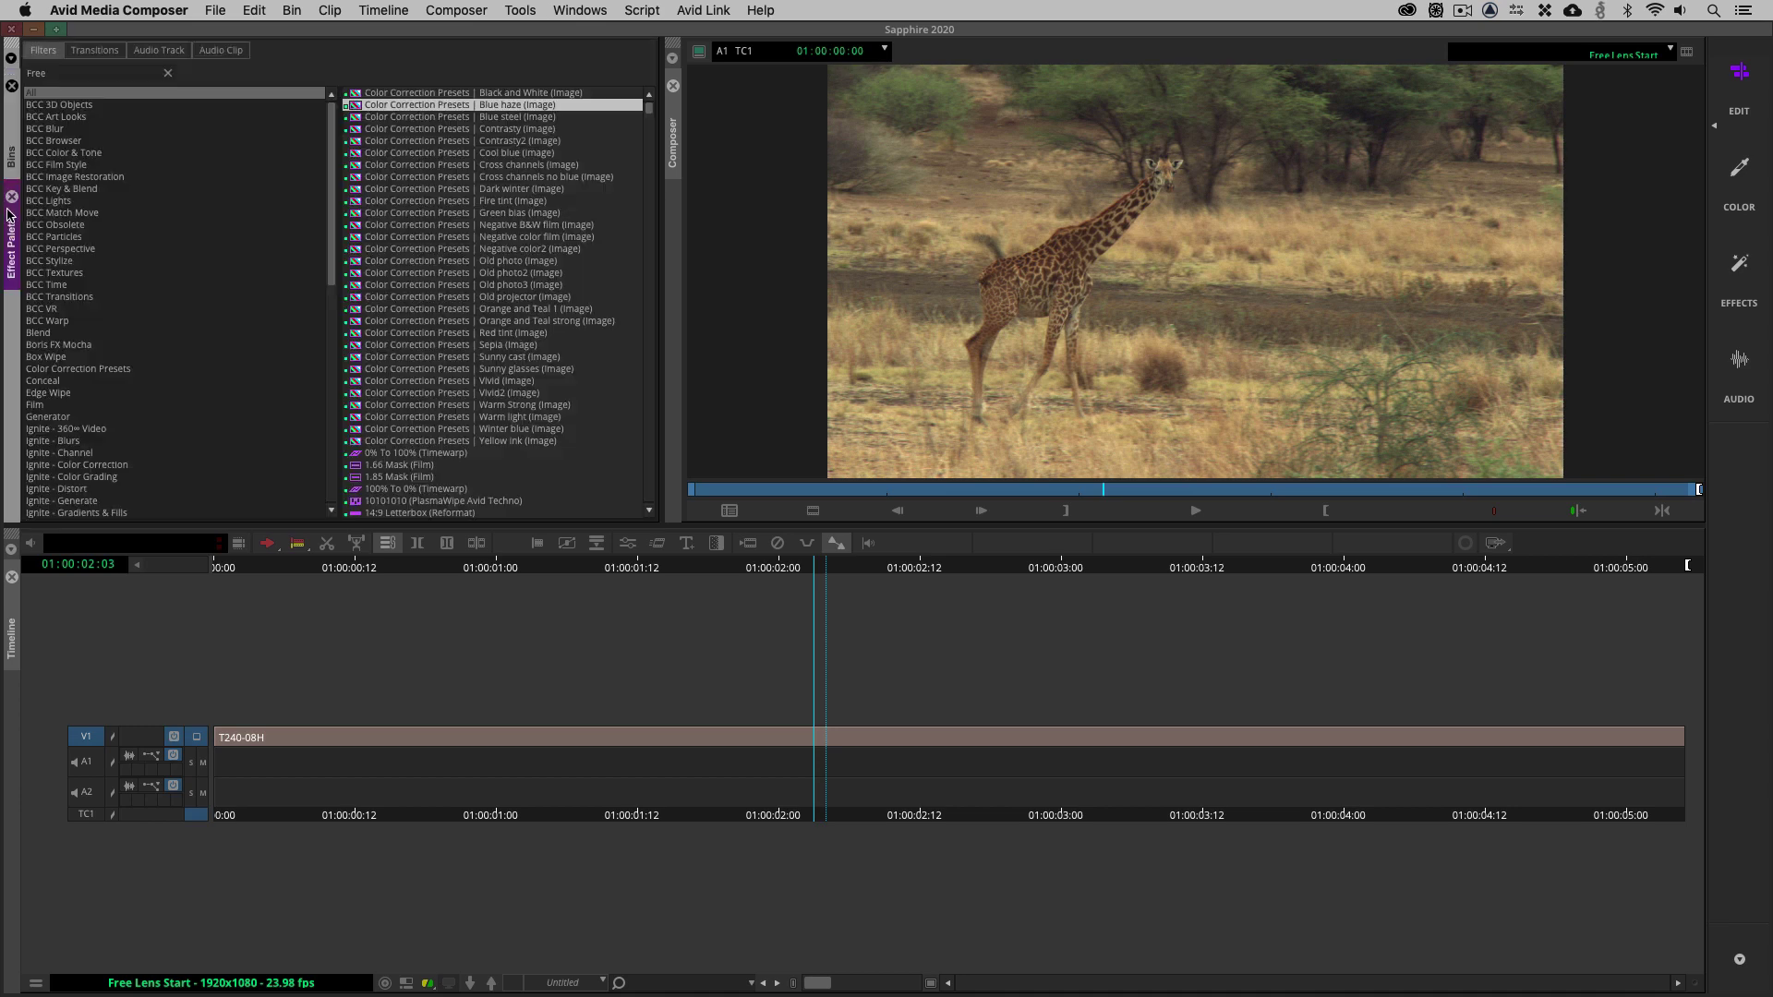
click(81, 73)
text(Fr)
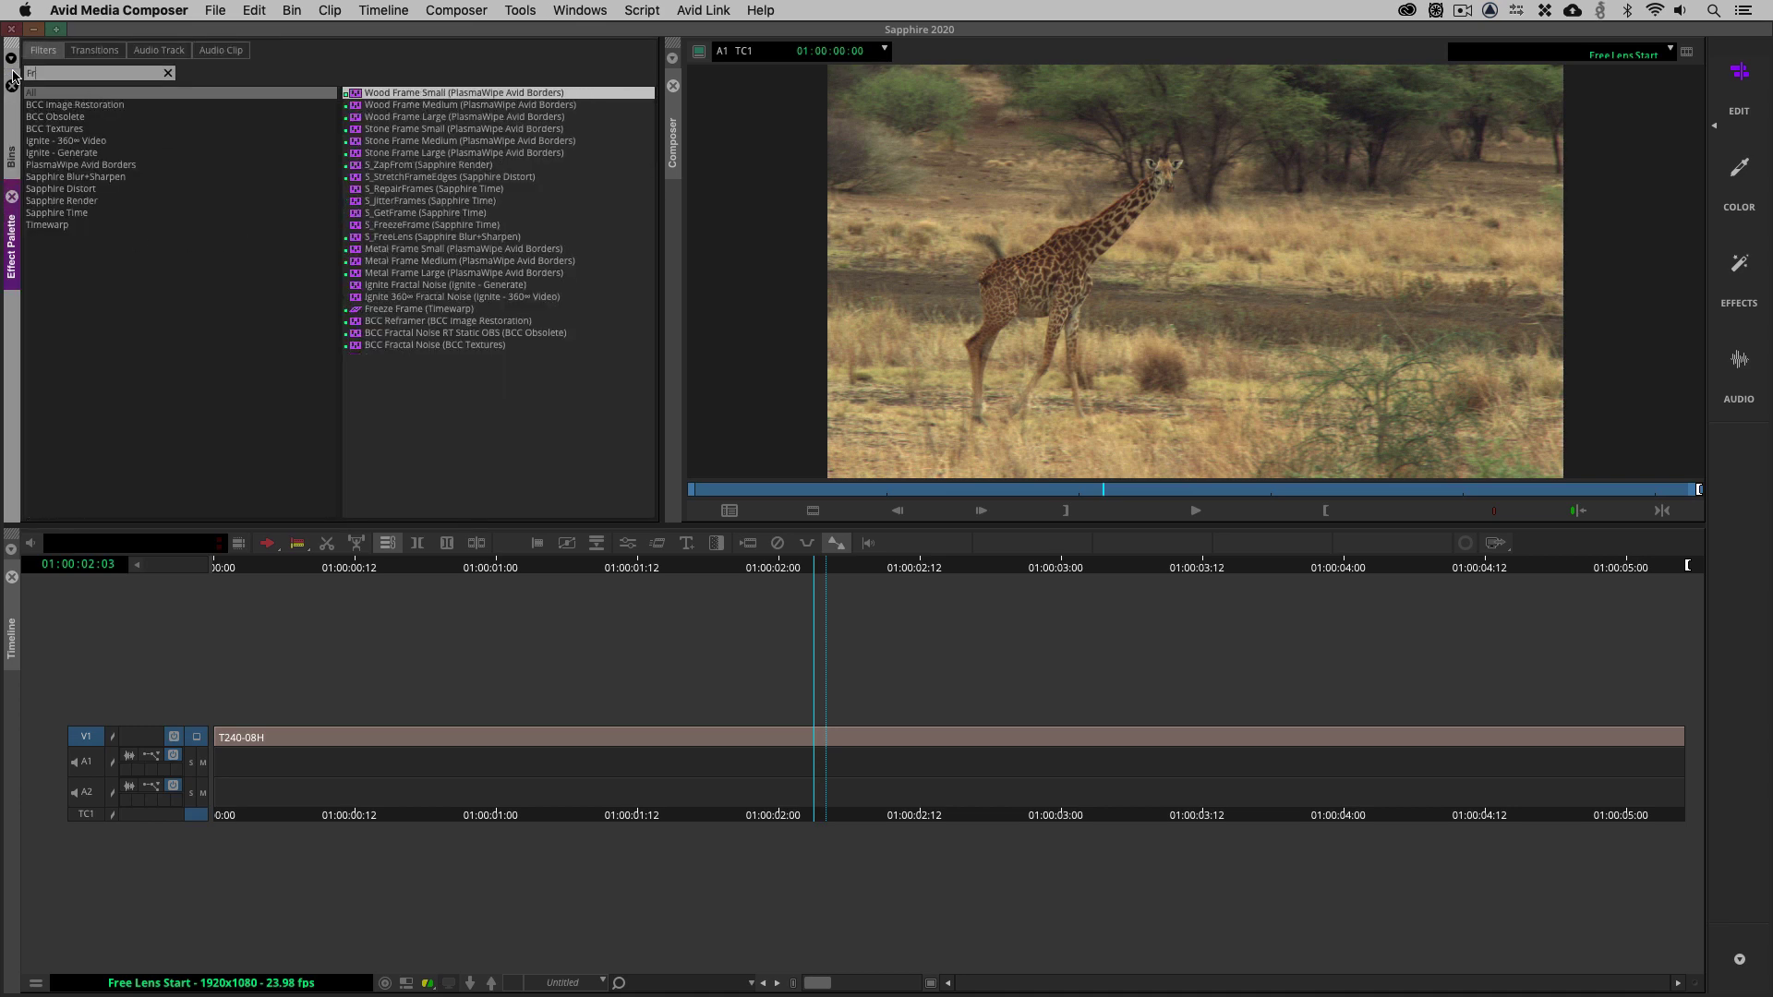
text(ee)
click(427, 105)
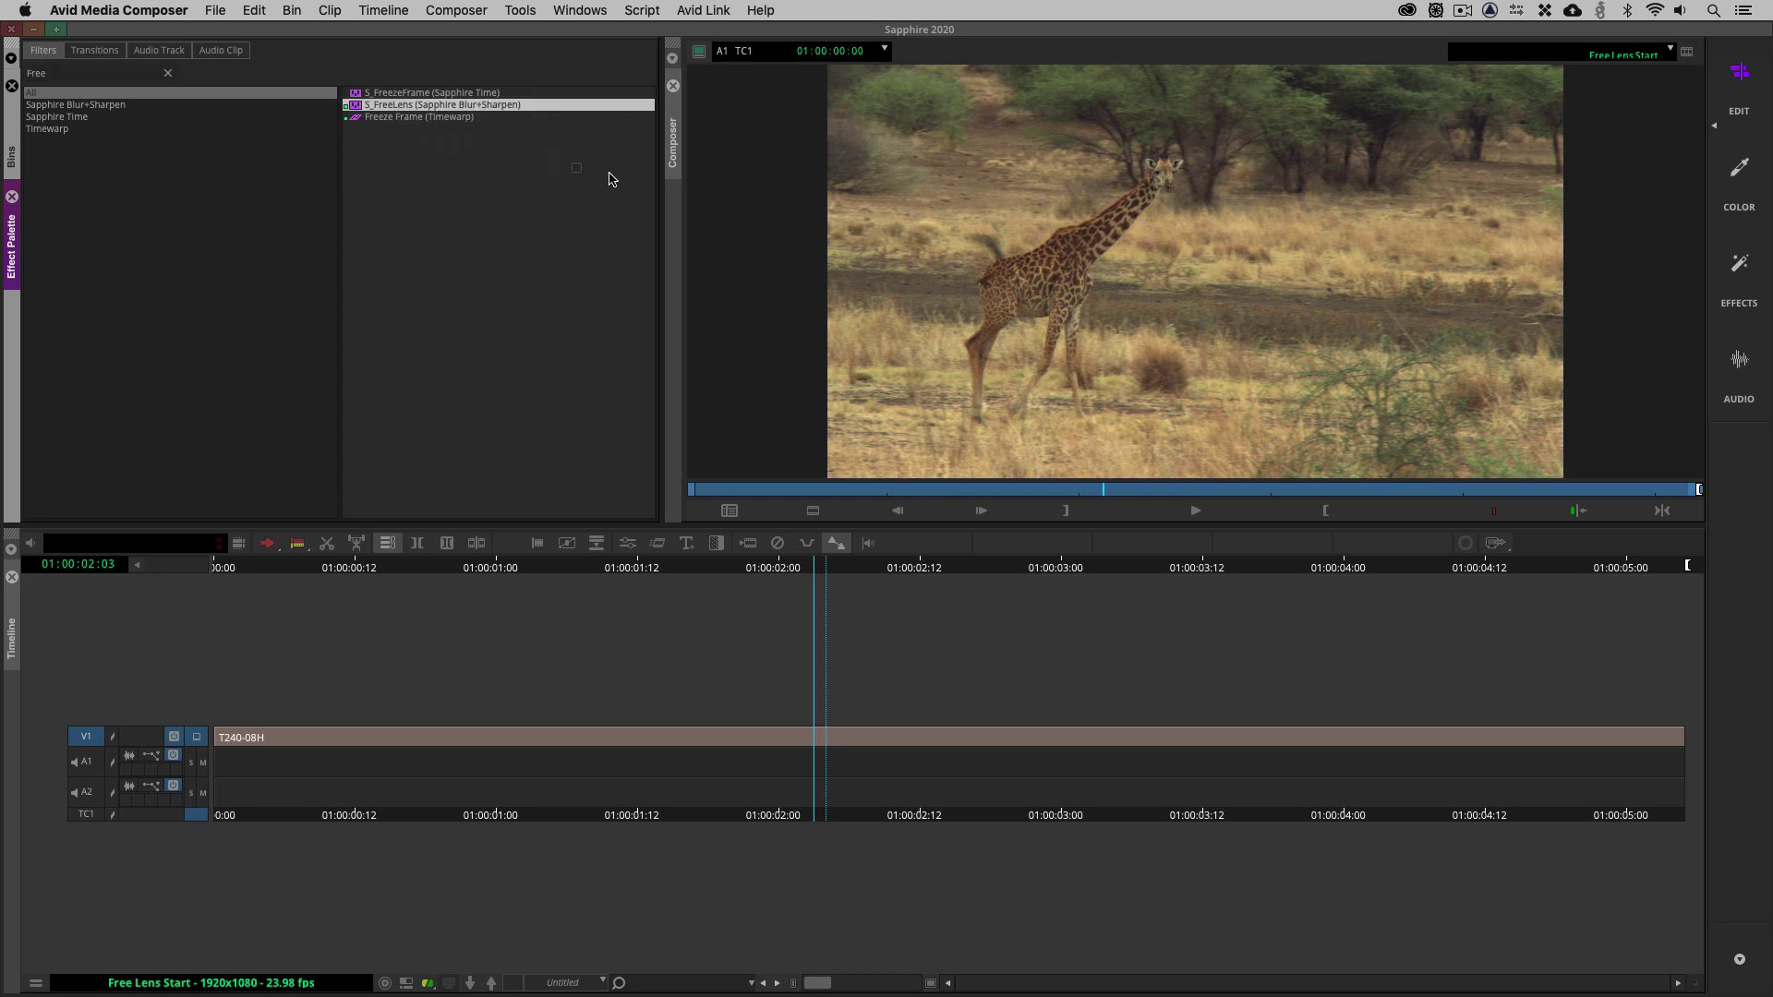
drag(666, 213, 885, 739)
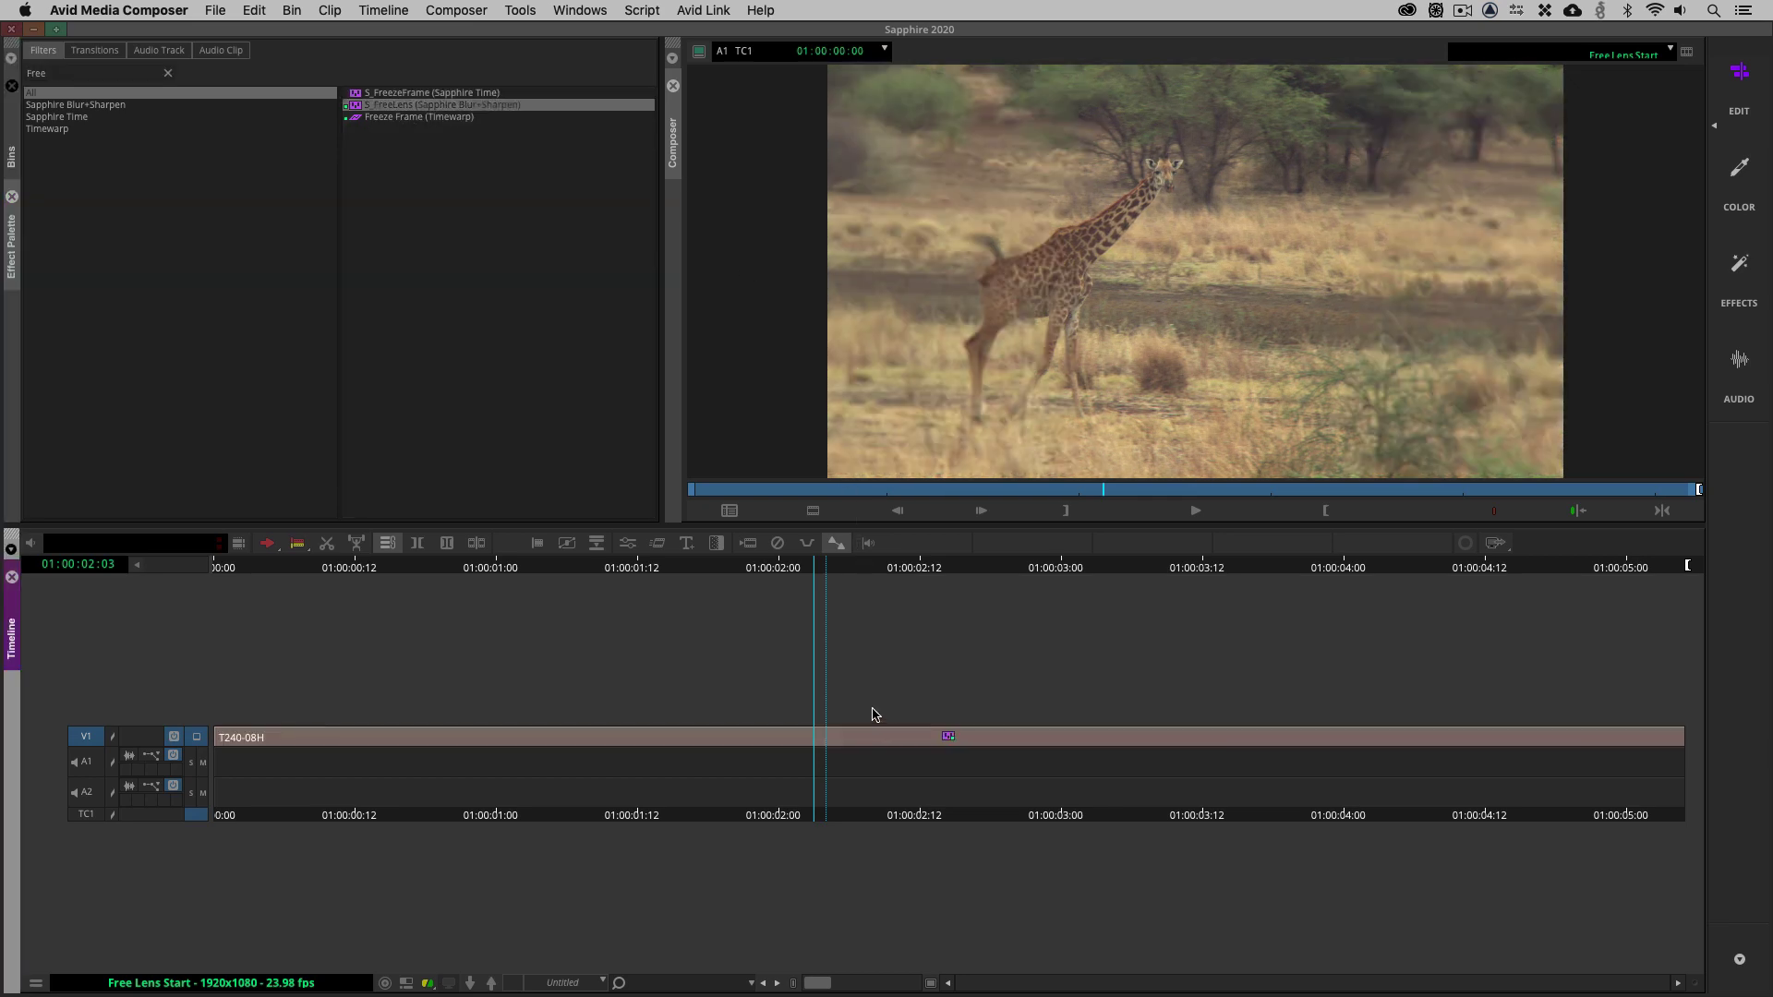
click(12, 196)
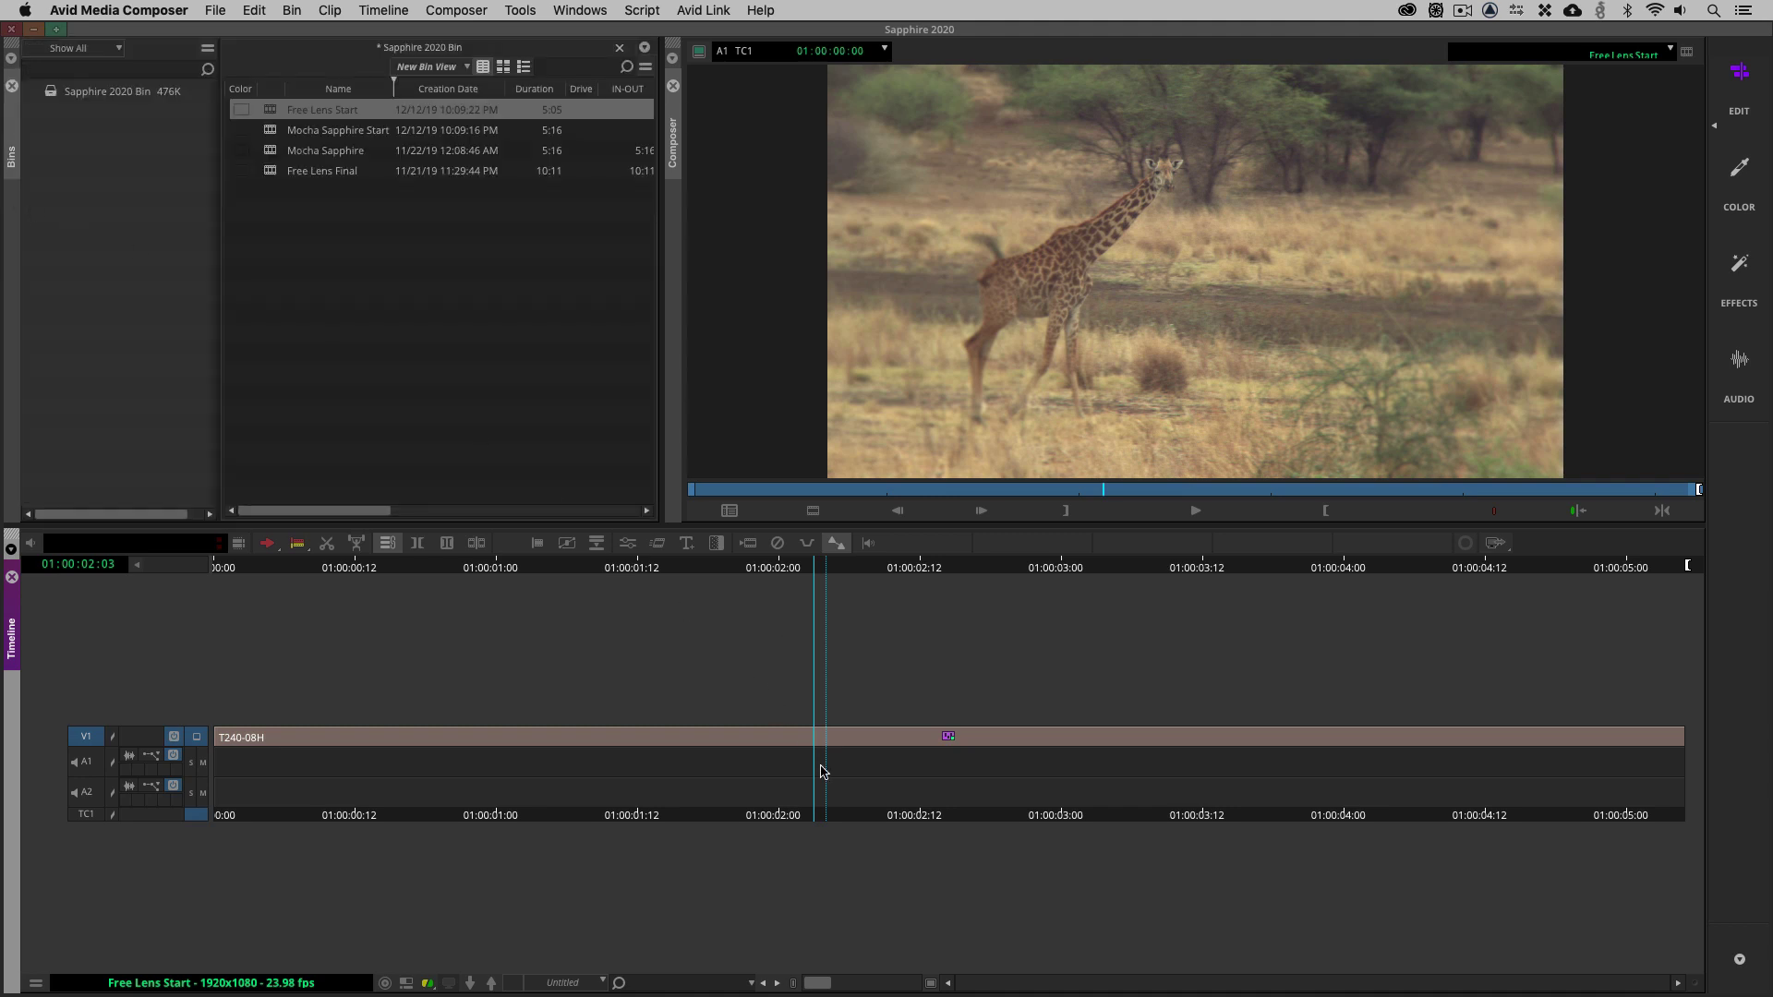
Step: Enter Effect Mode for S_FreeLens and toggle Bypass Effect on and off to compare
key(ctrl+e)
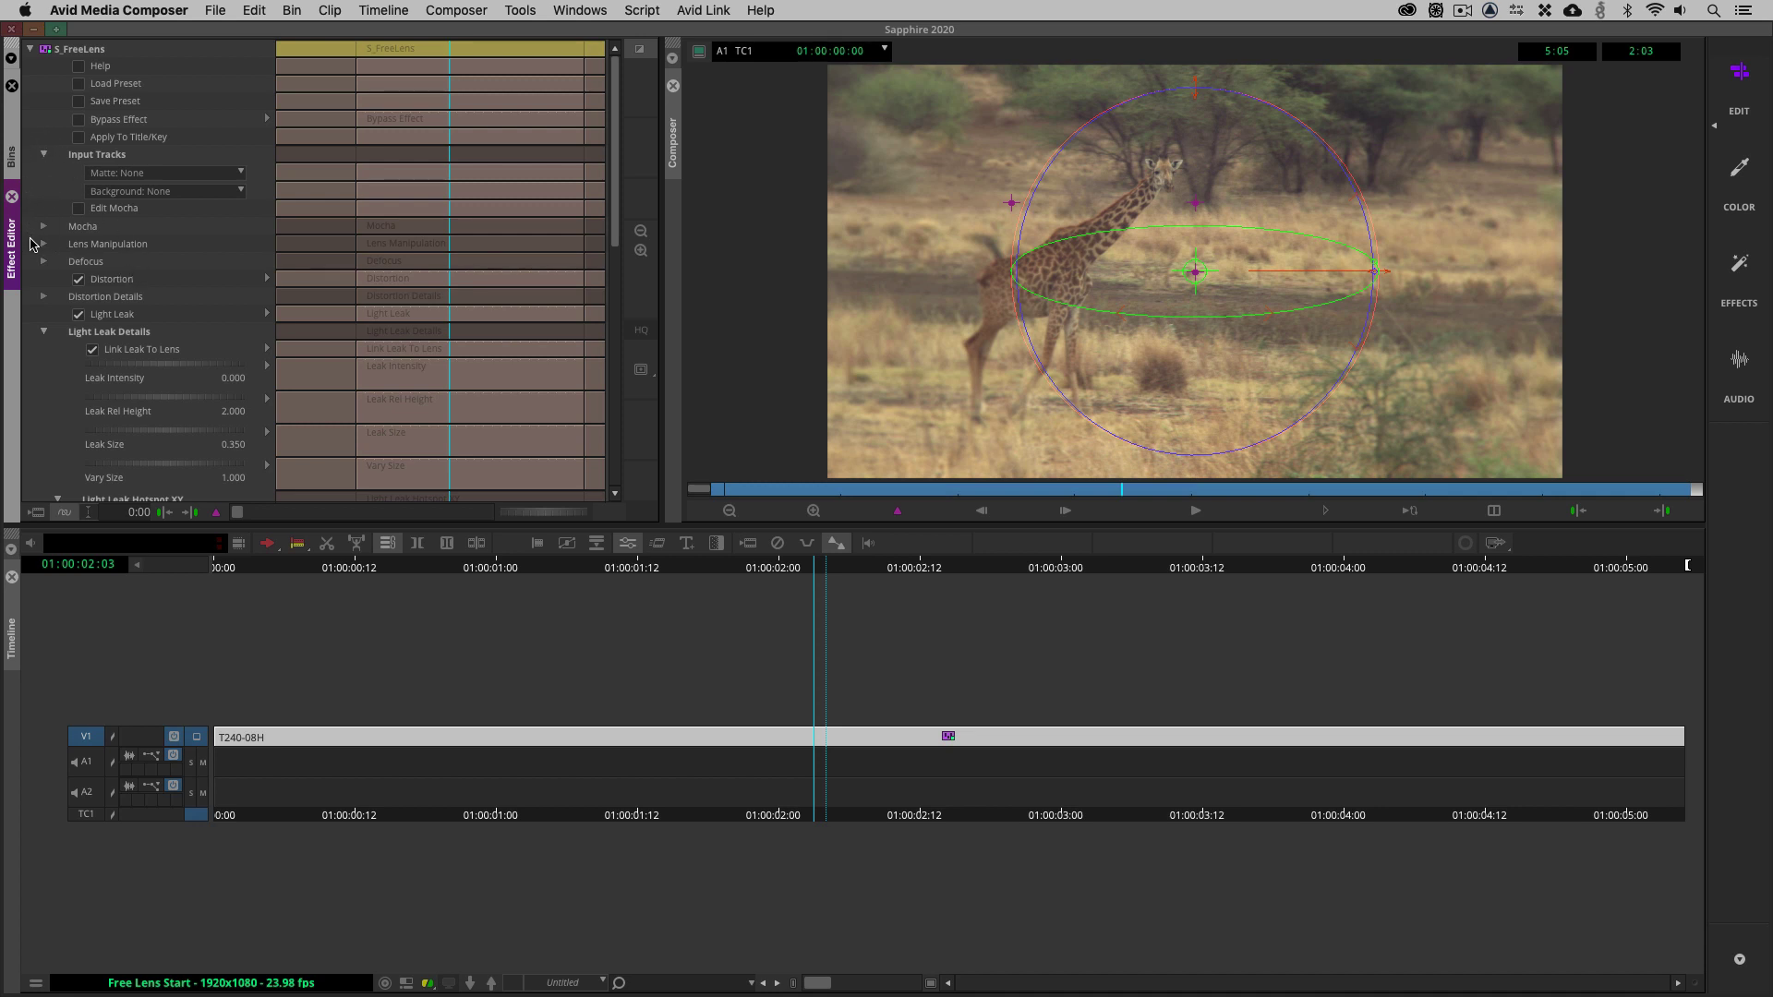
click(109, 121)
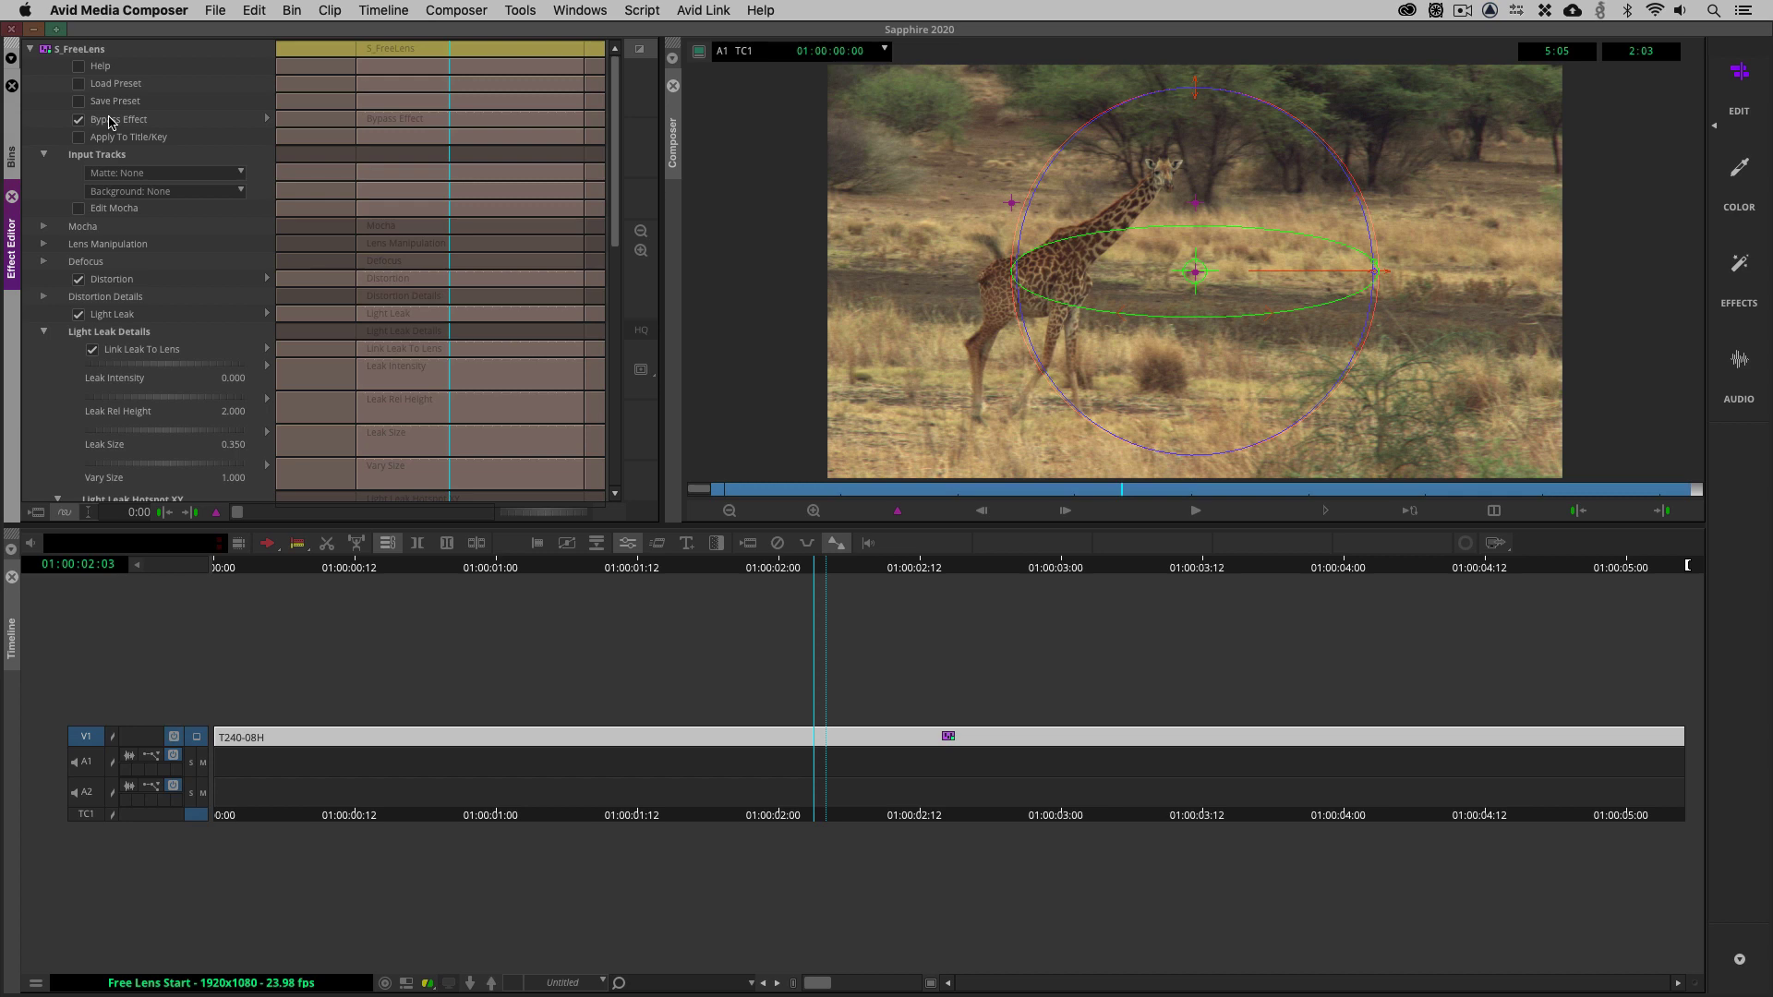
click(109, 121)
Step: Browse the S_FreeLens presets in the Sapphire Preset Browser, then close it without loading one
click(94, 83)
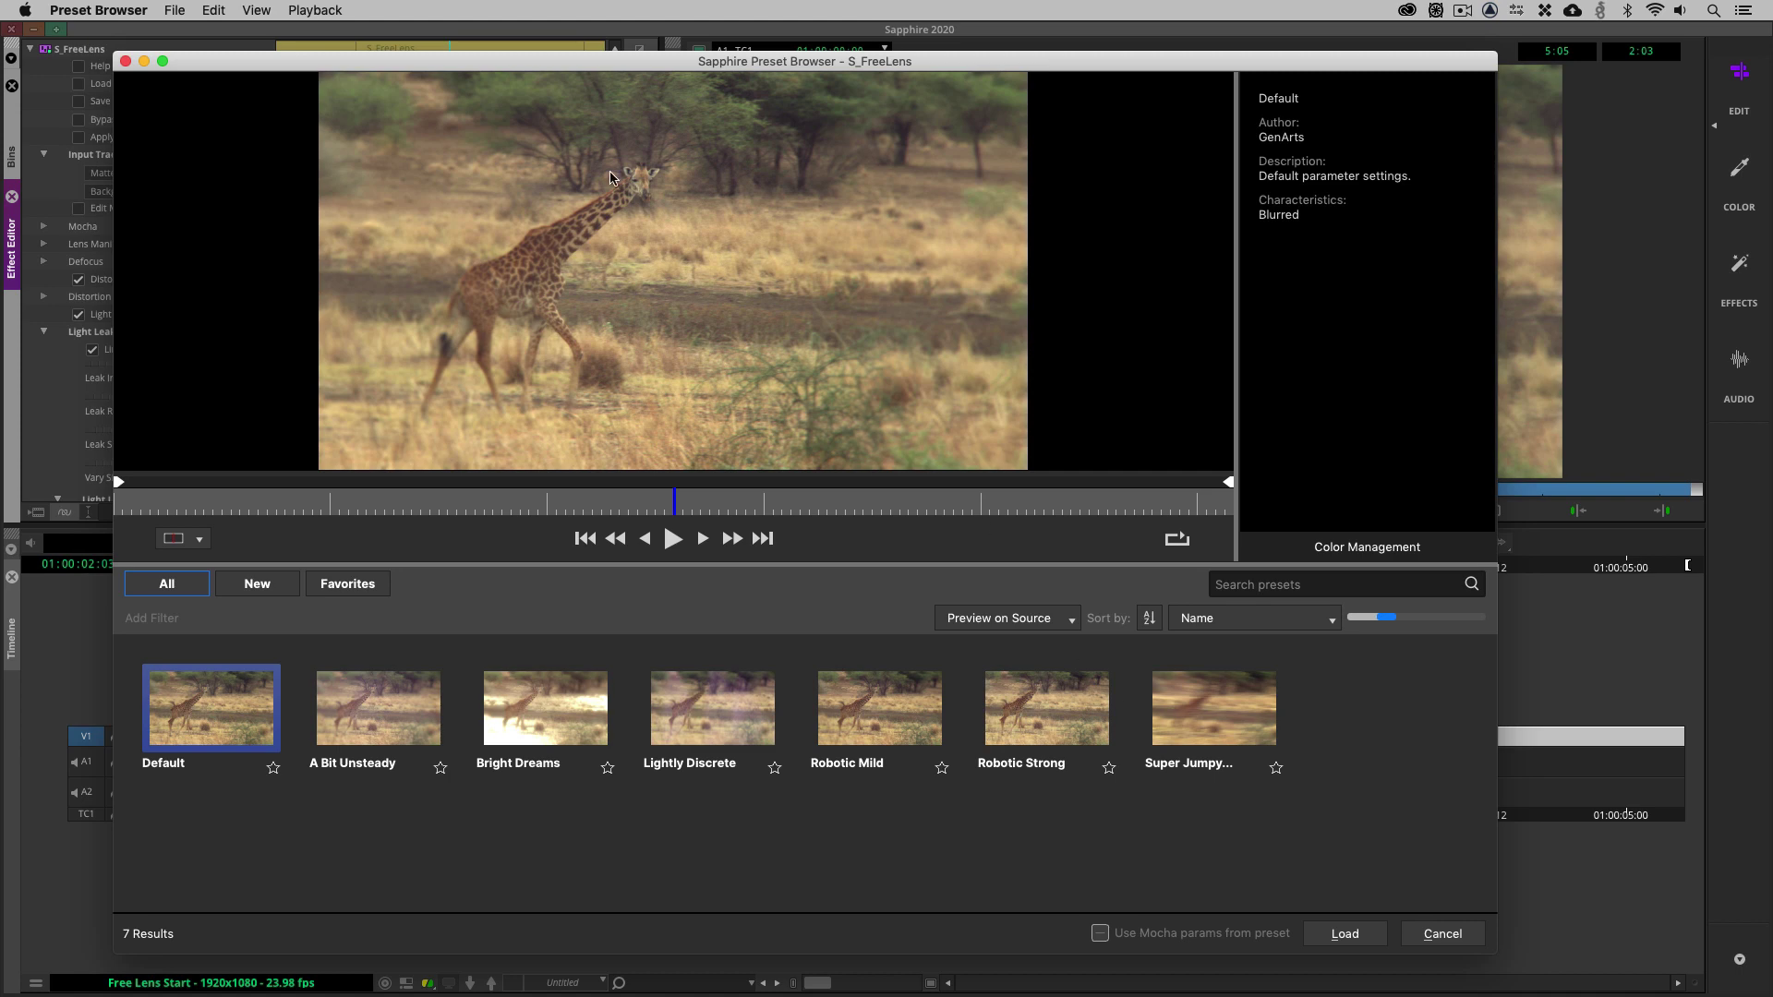
click(127, 62)
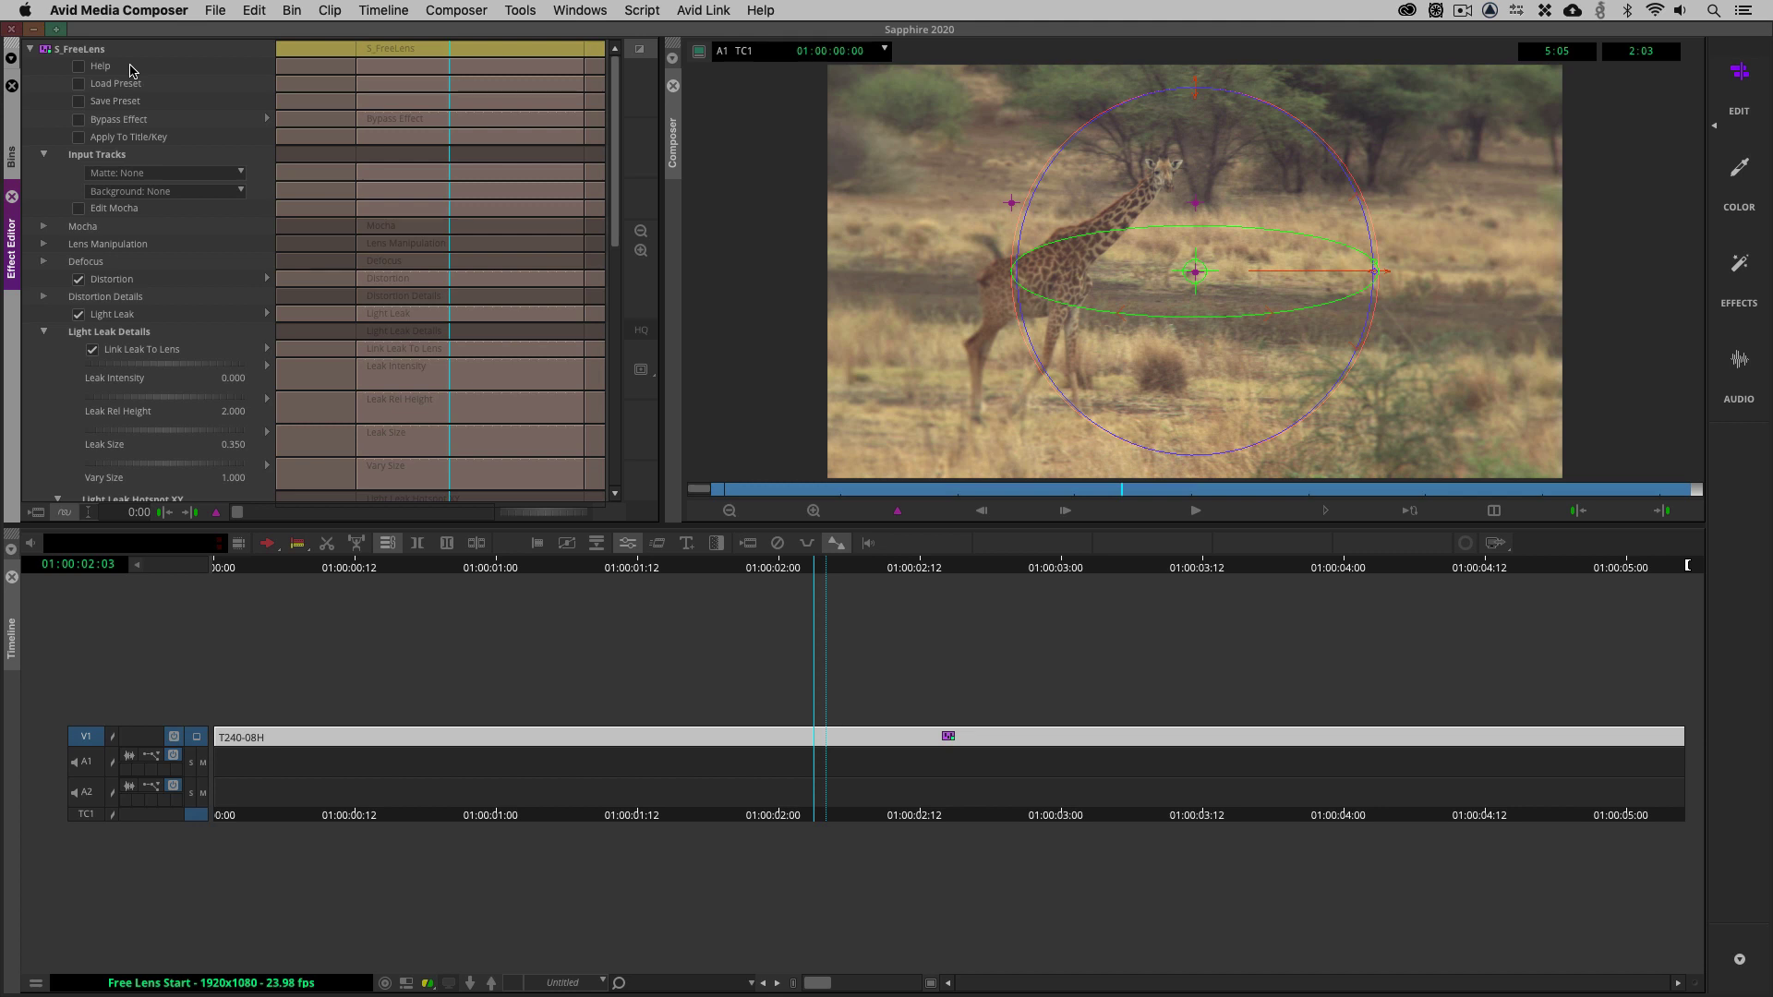
Step: Turn off Shake, Vignette and Distortion, keep Light Leak, and shift the lens centre left
click(43, 331)
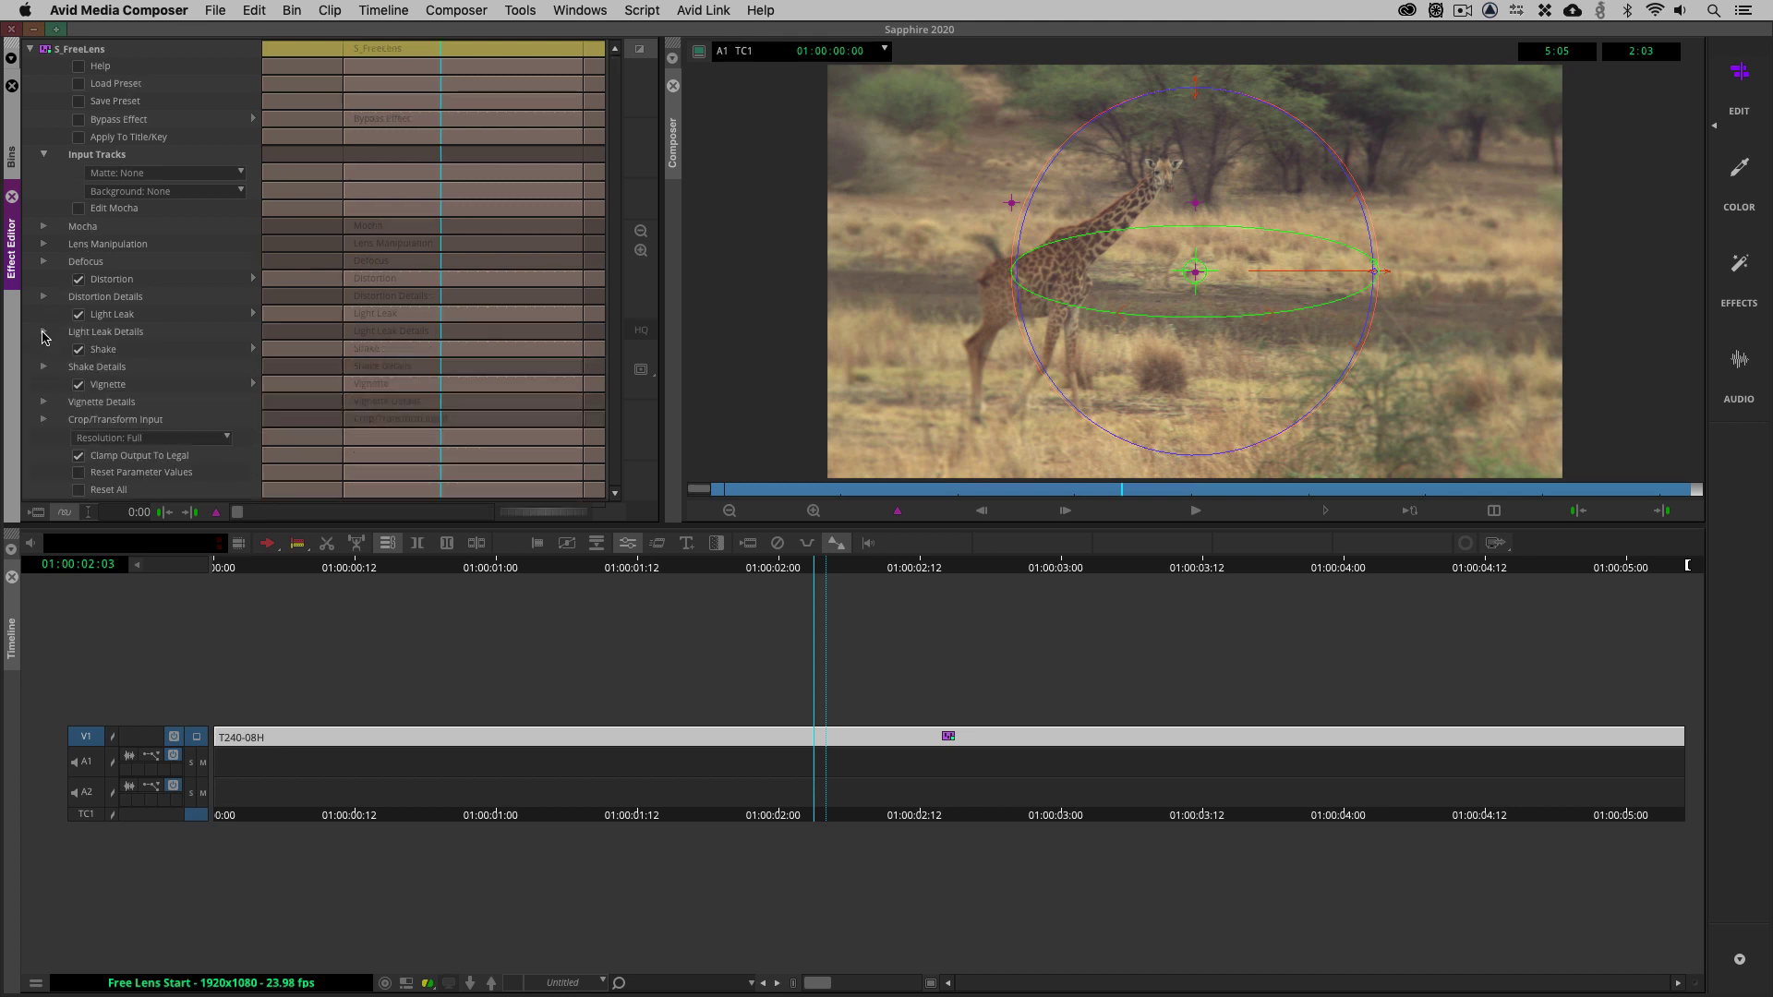
click(78, 278)
click(79, 384)
click(80, 349)
click(79, 282)
drag(1195, 275, 1080, 270)
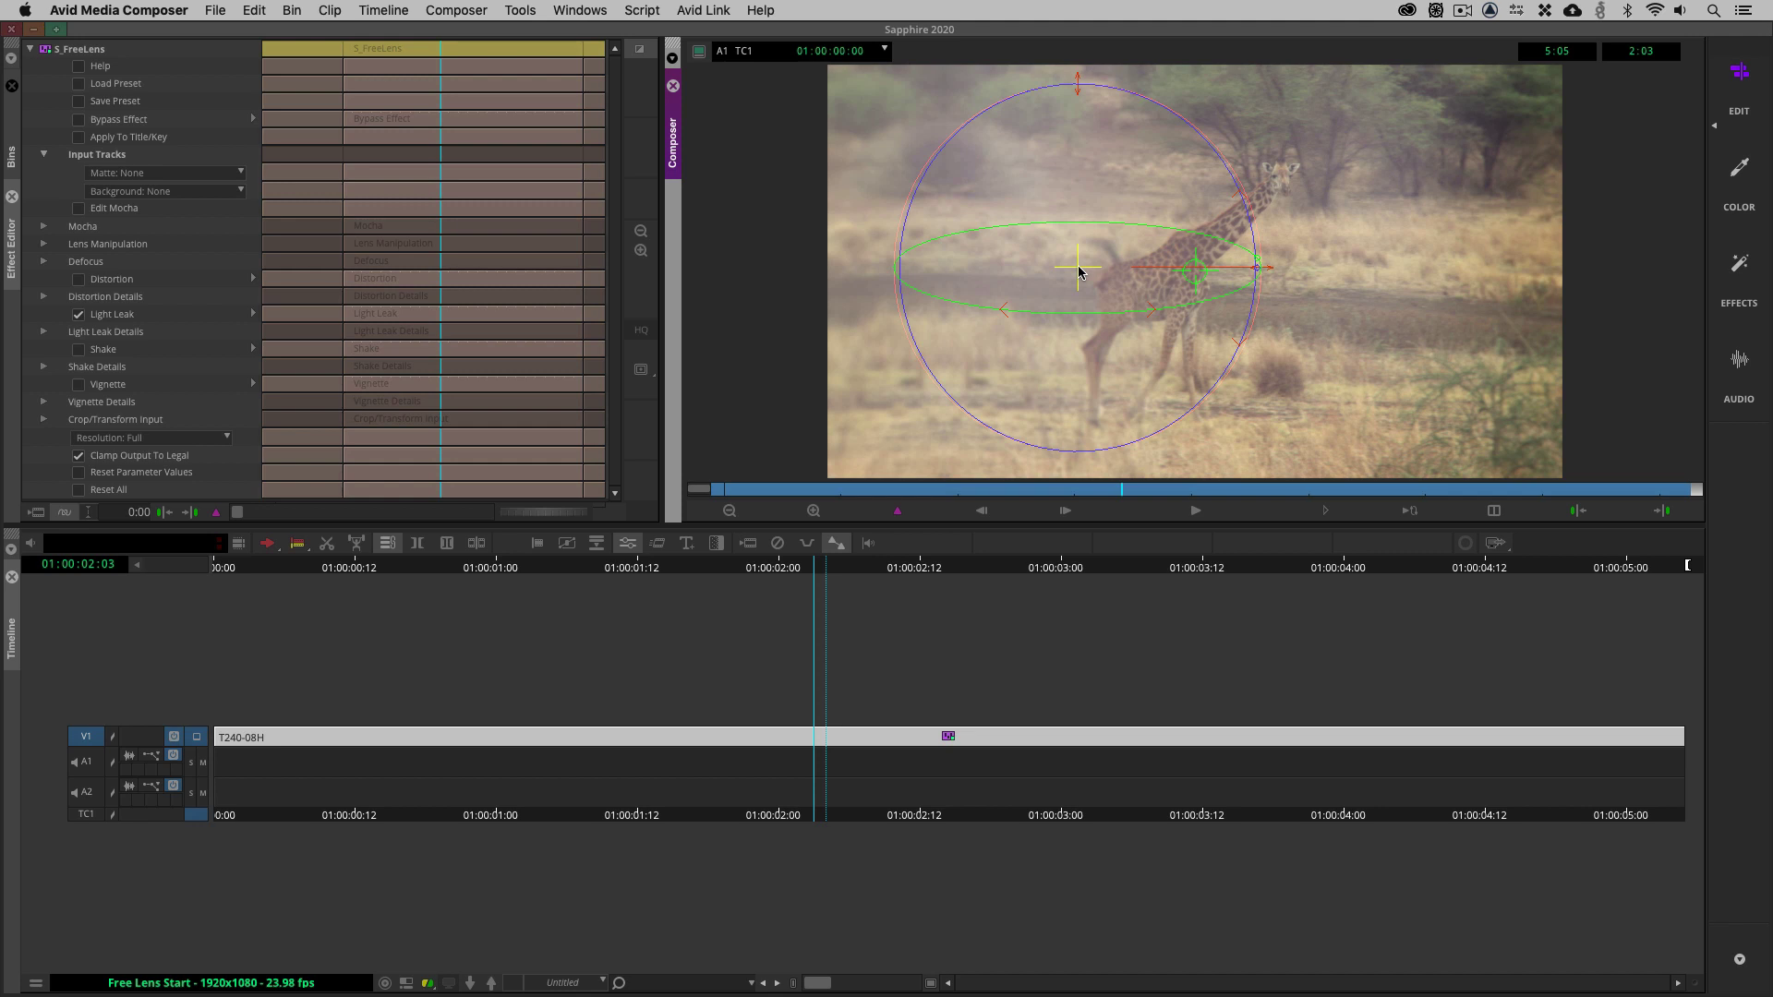
drag(1080, 270, 922, 287)
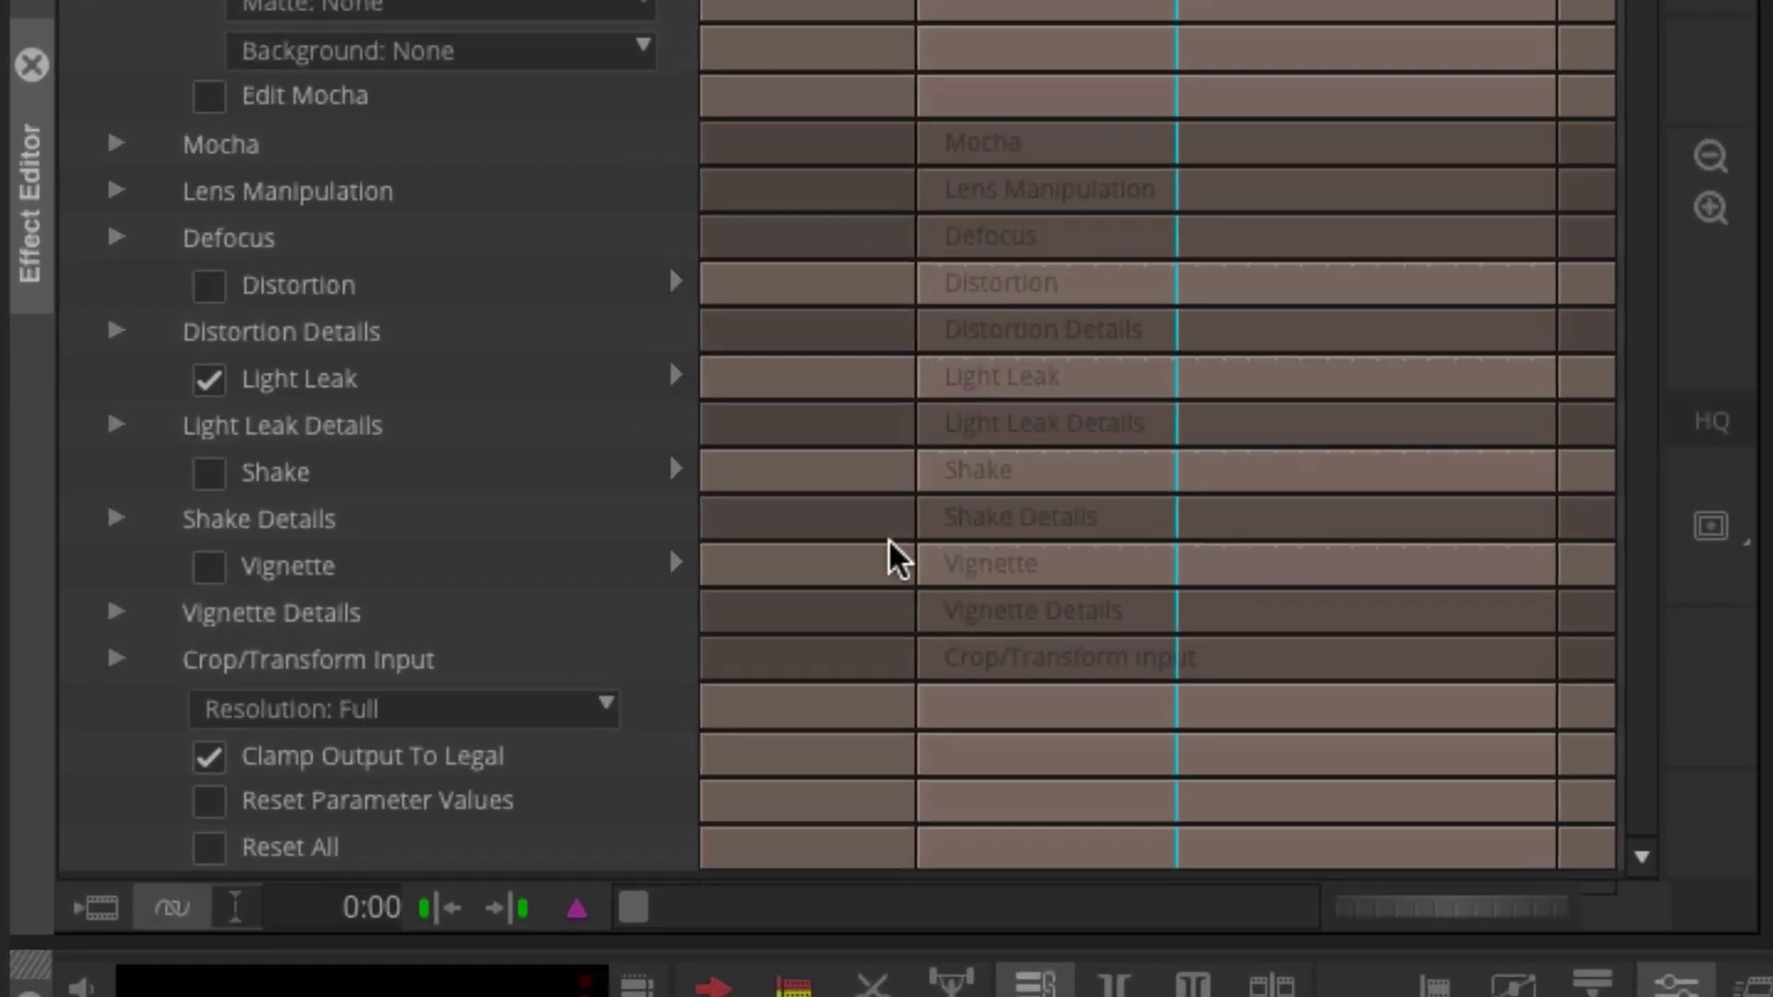
Step: Expand and collapse the Lens Manipulation, Light Leak, Vignette, Shake and Distortion Details groups
click(116, 191)
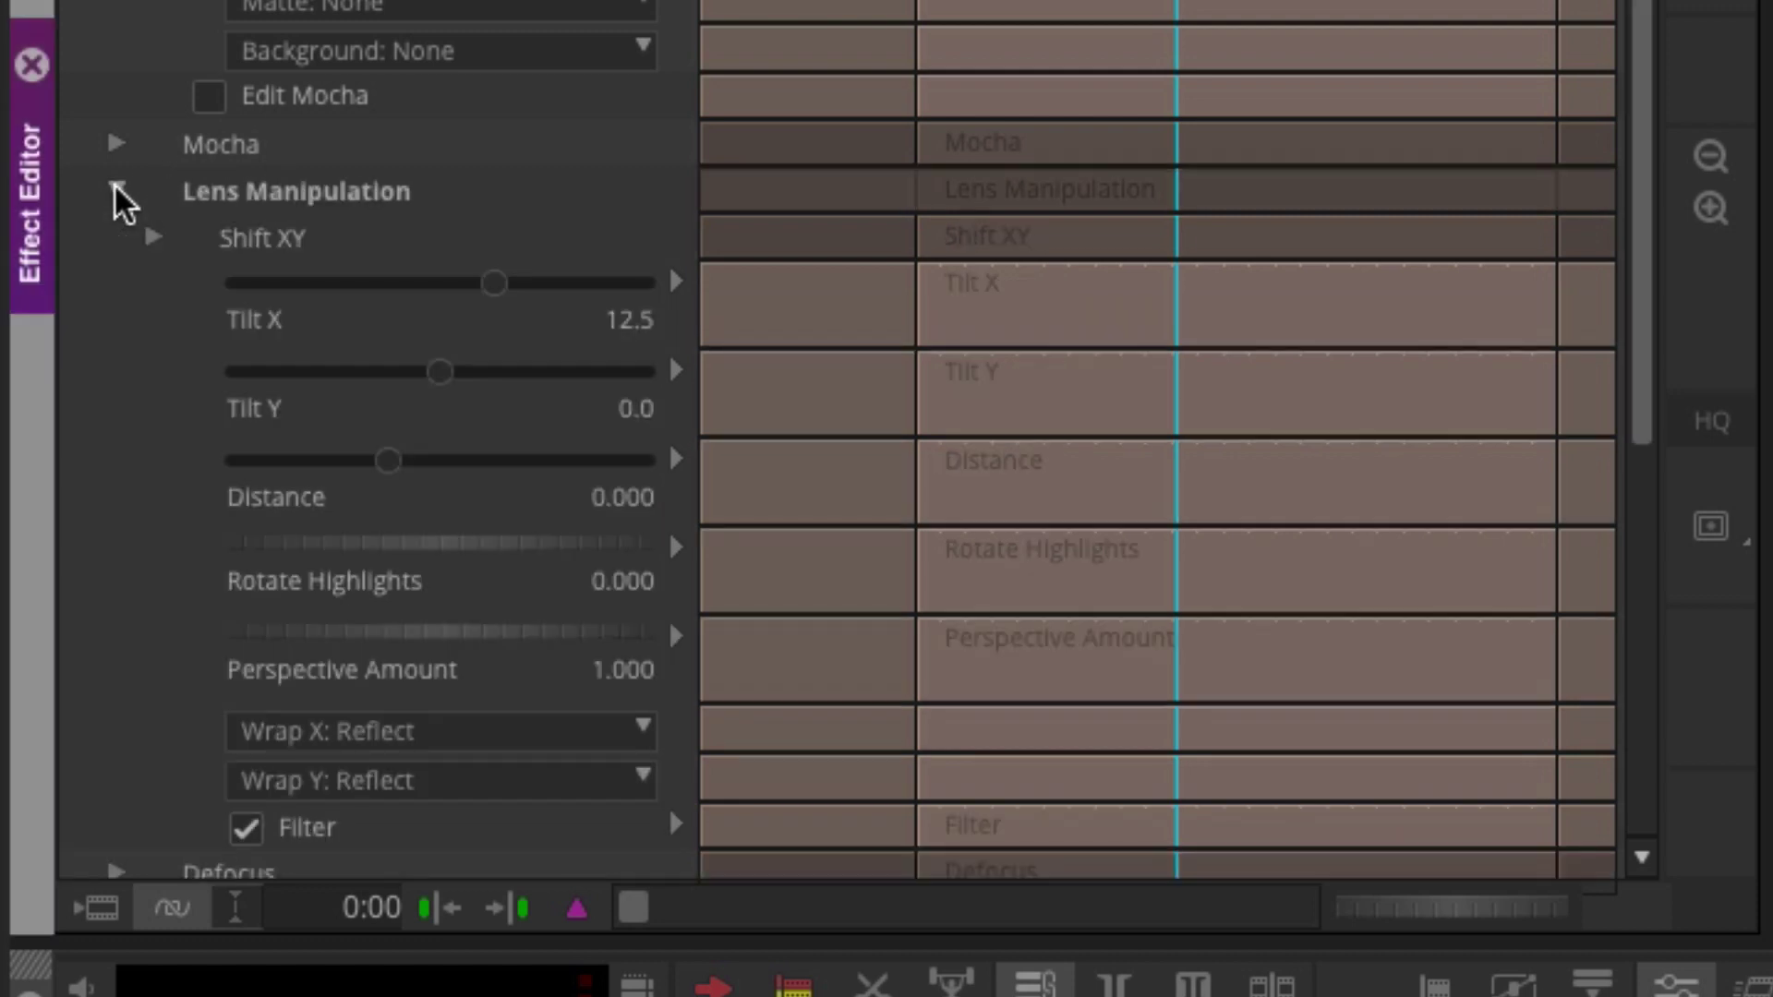
click(116, 191)
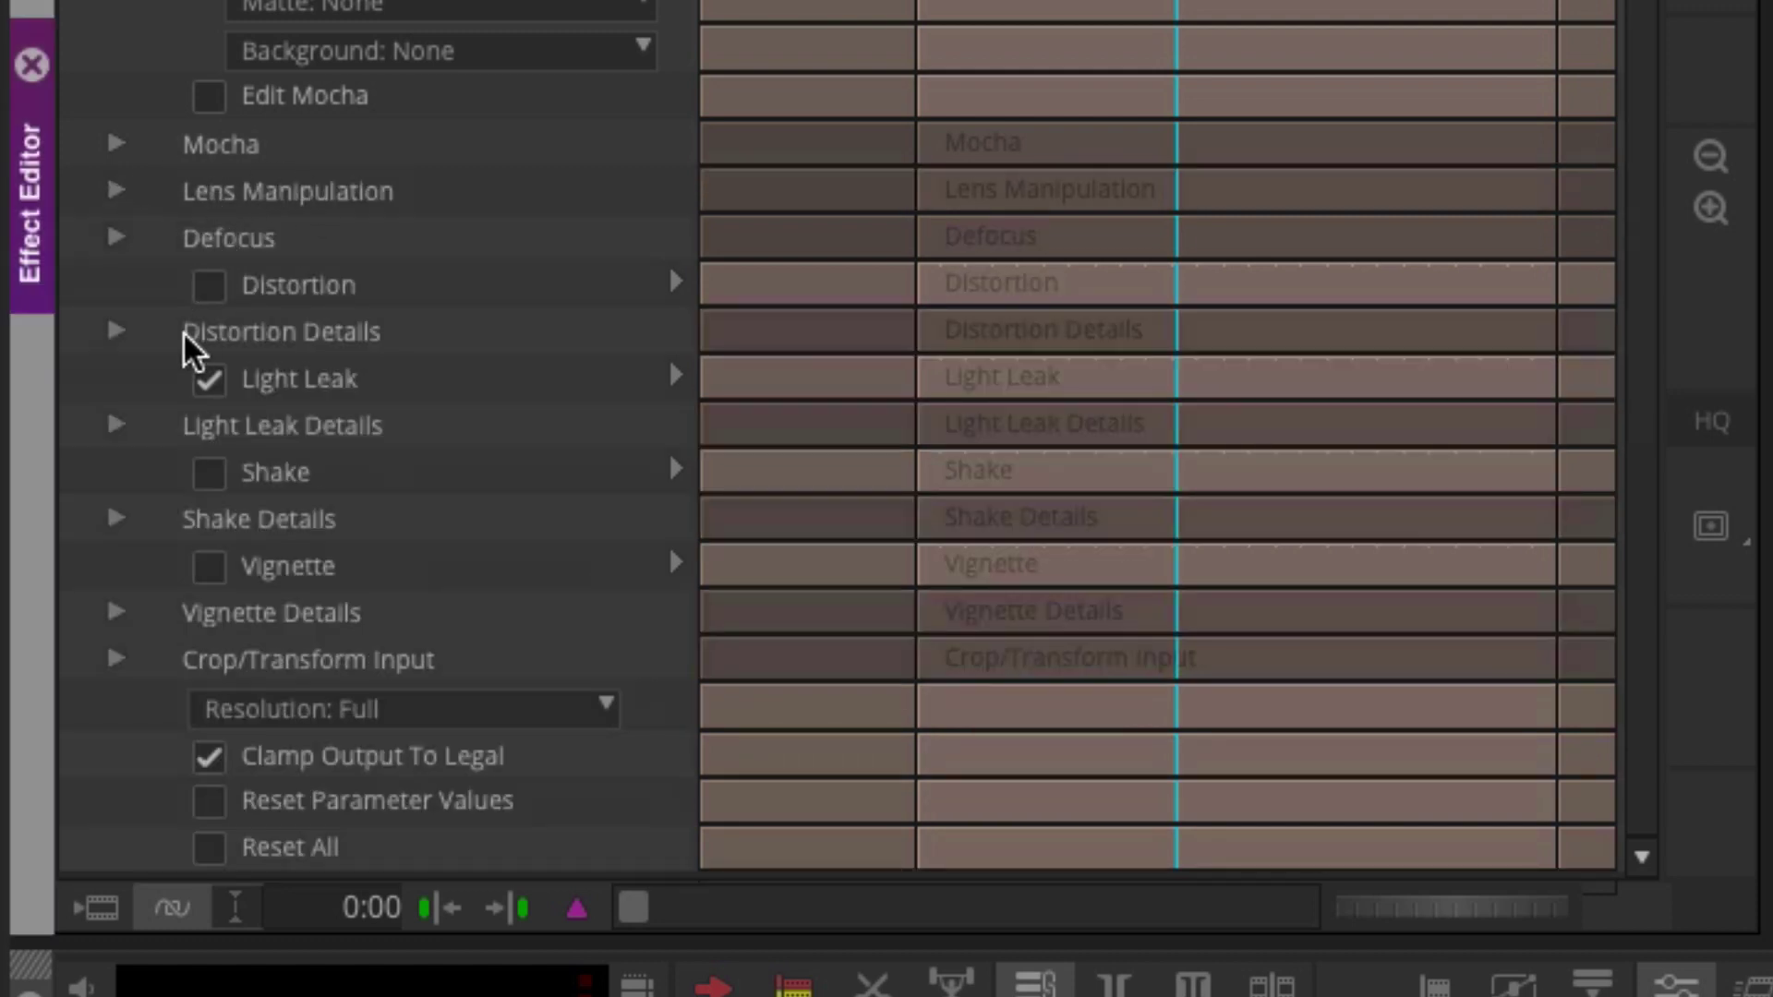
click(117, 427)
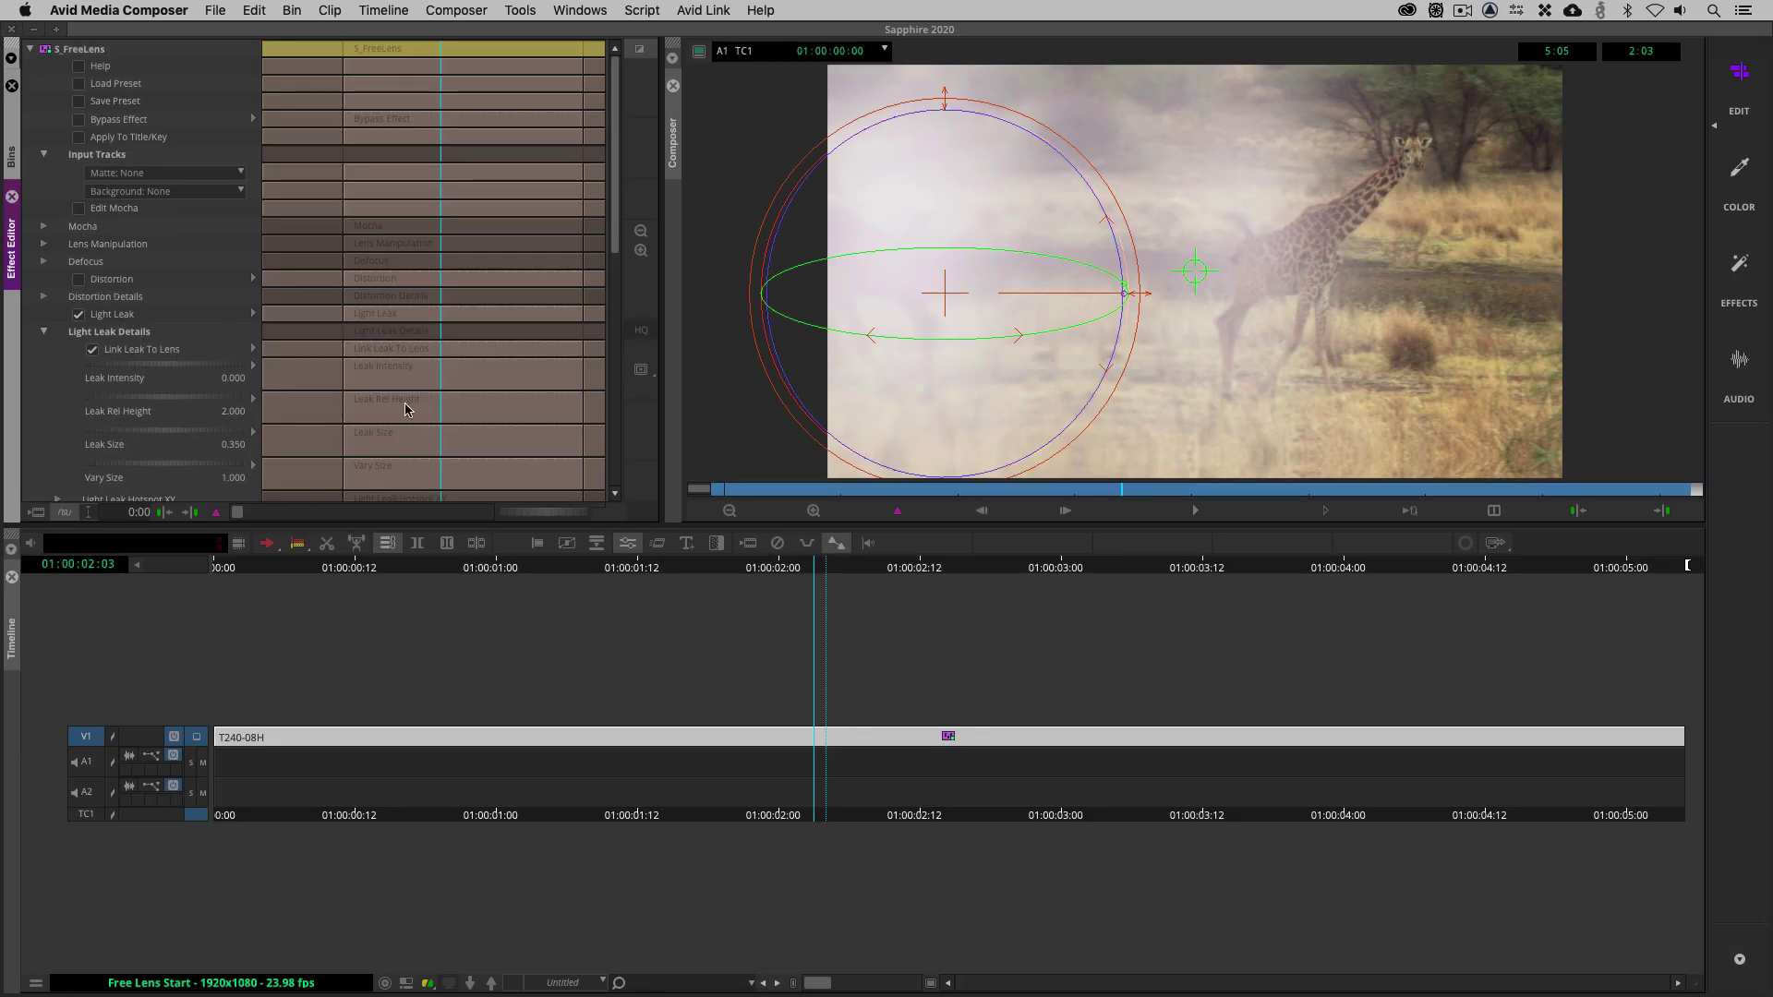
click(46, 331)
click(44, 401)
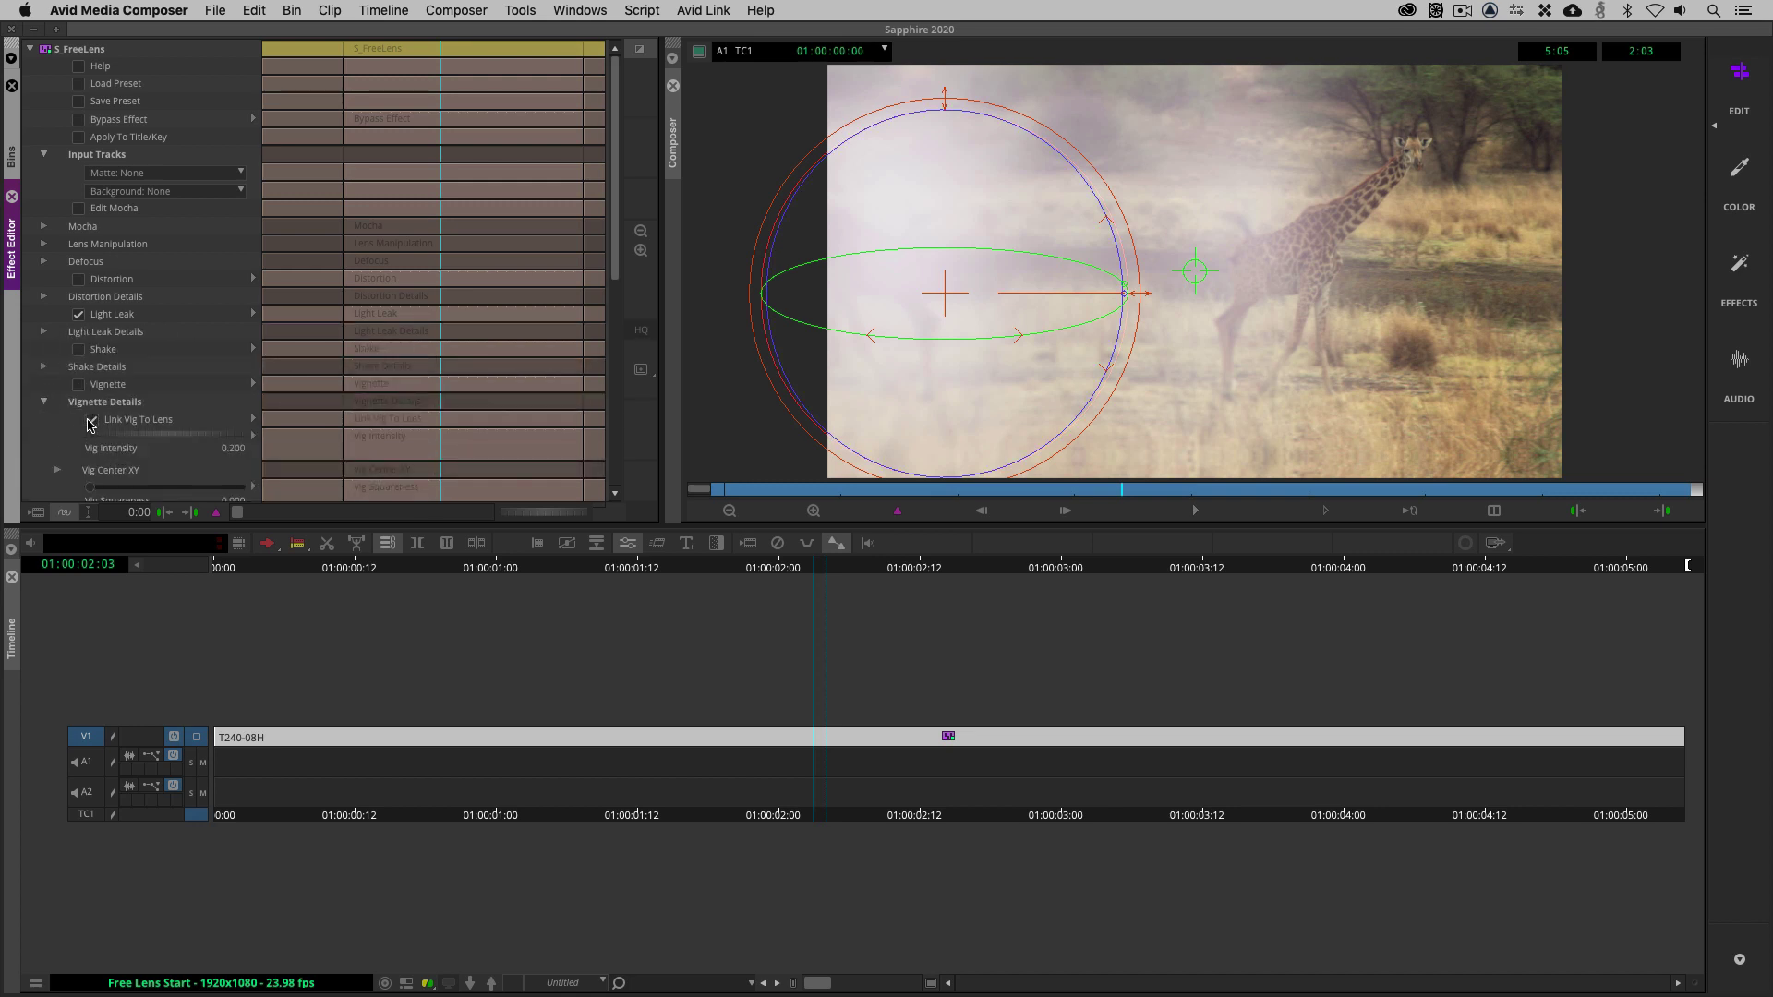
click(44, 402)
click(44, 367)
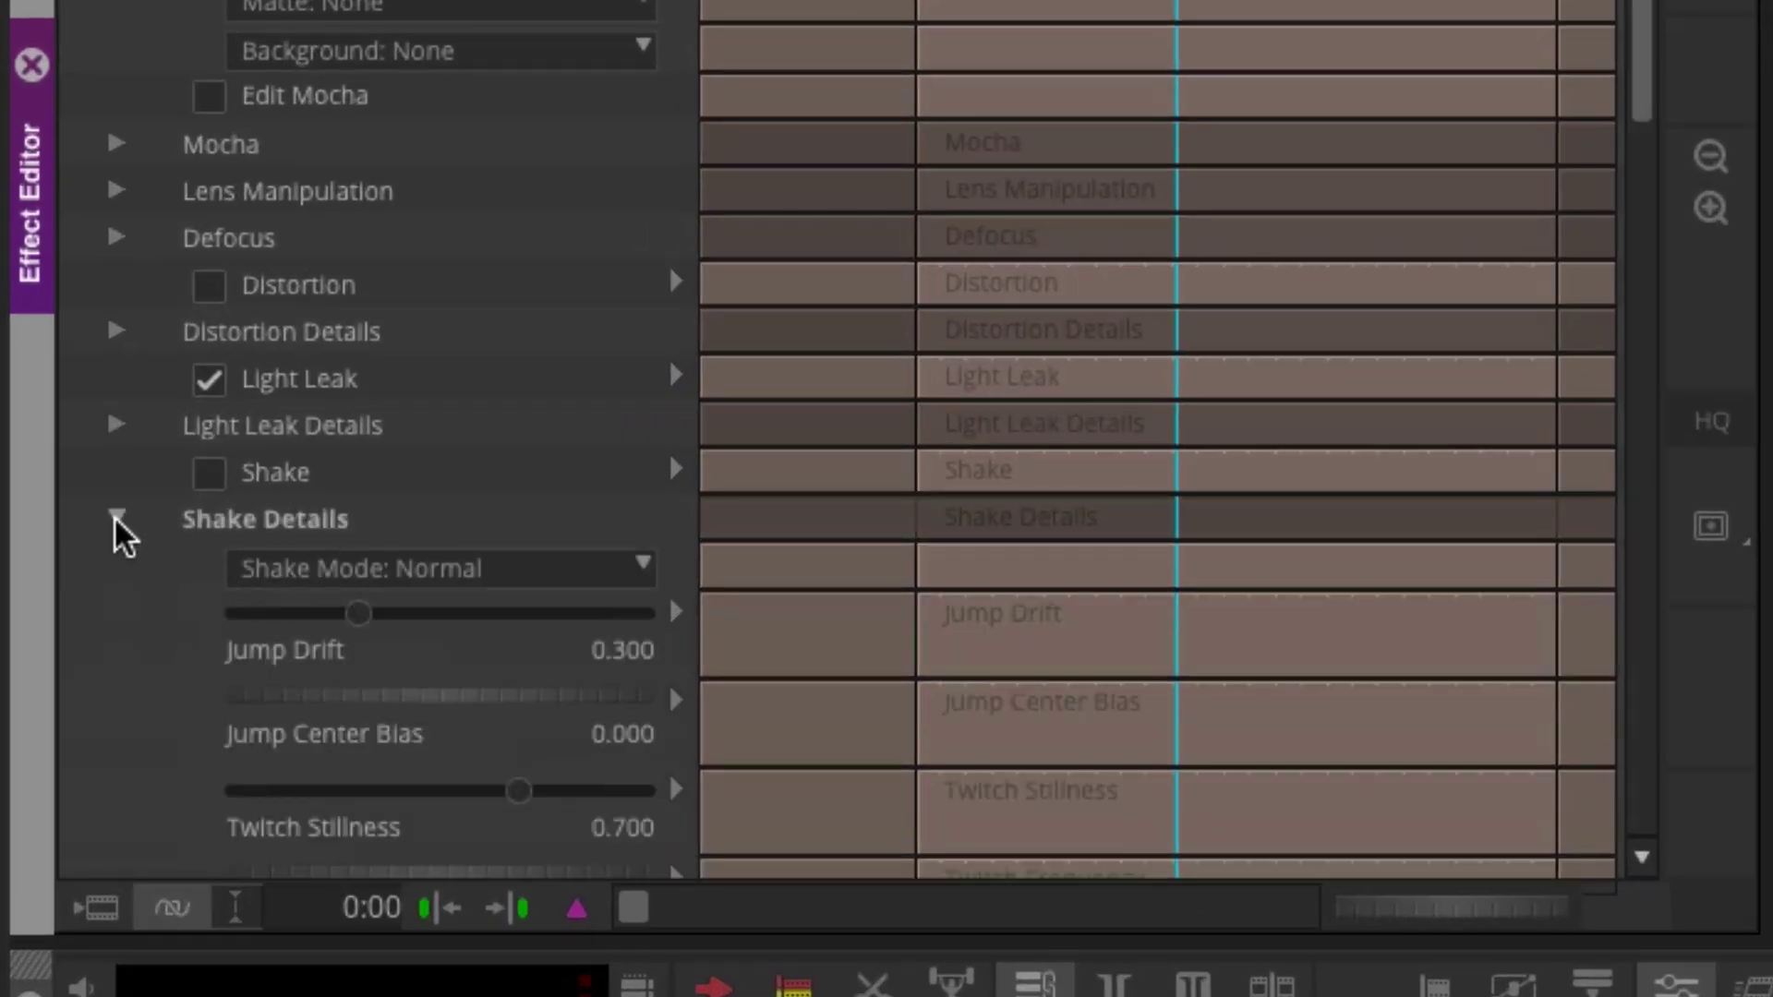
click(117, 521)
click(102, 335)
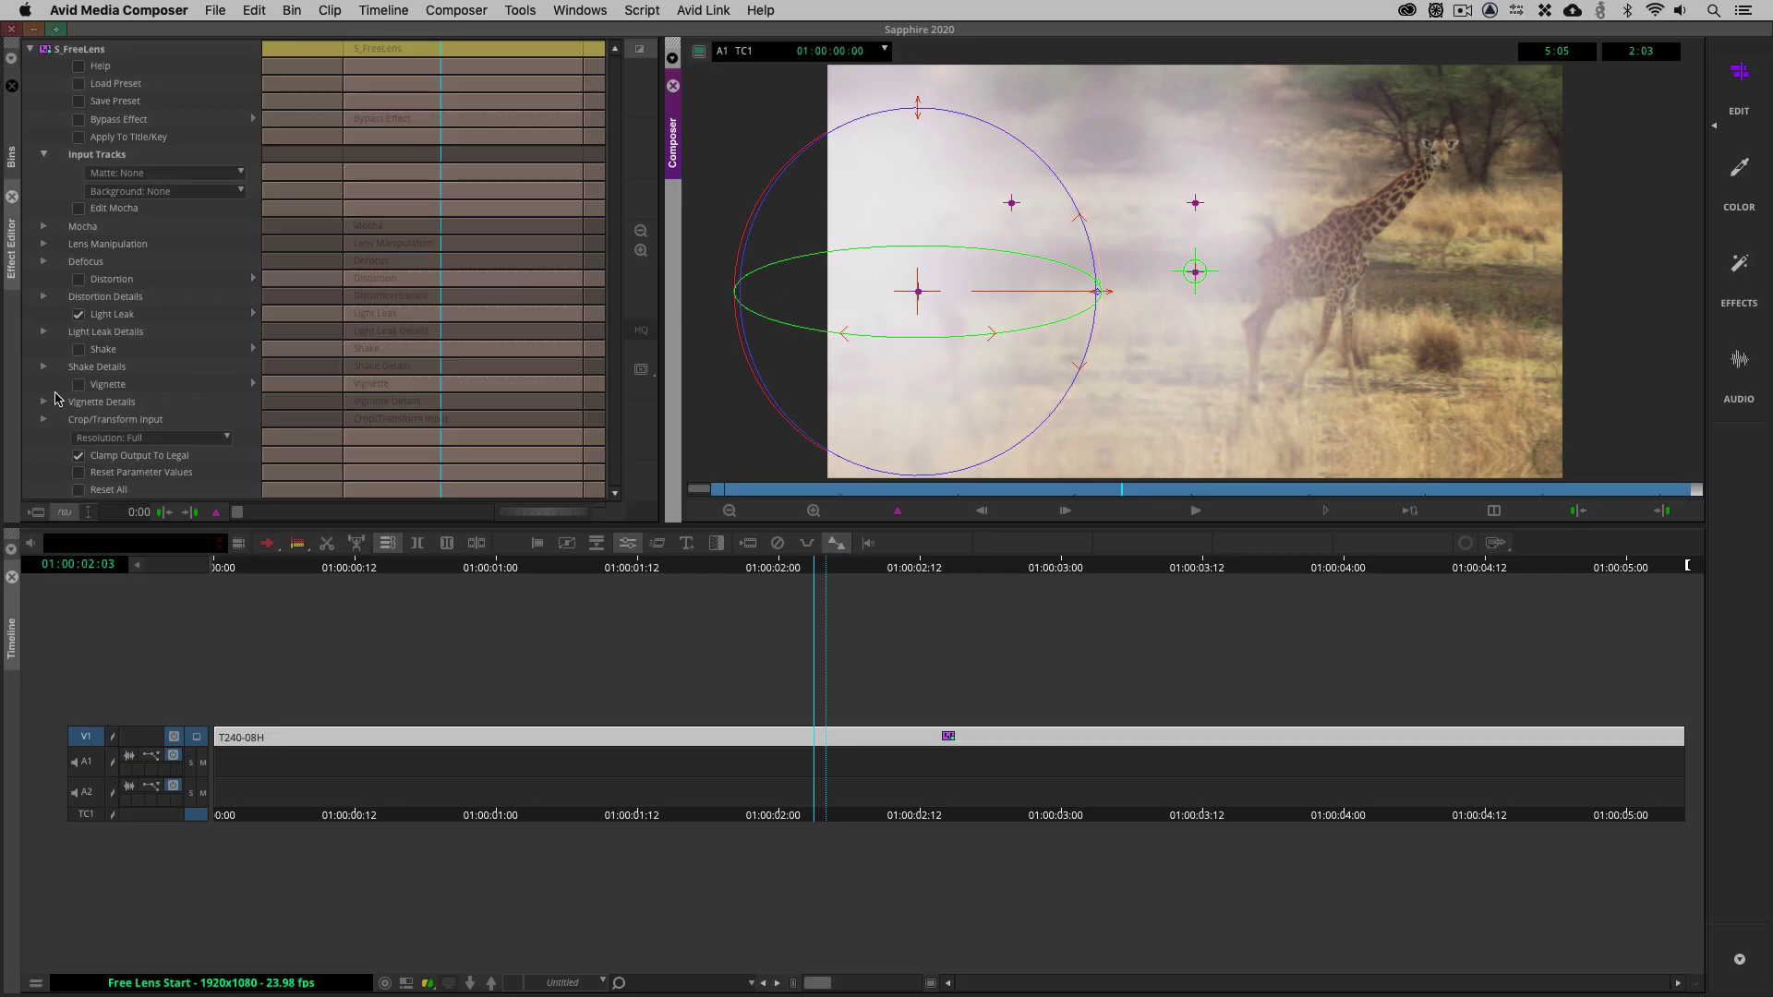
Step: Expand Light Leak Details and scroll the Effect Editor to the leak's colour swatches
click(46, 331)
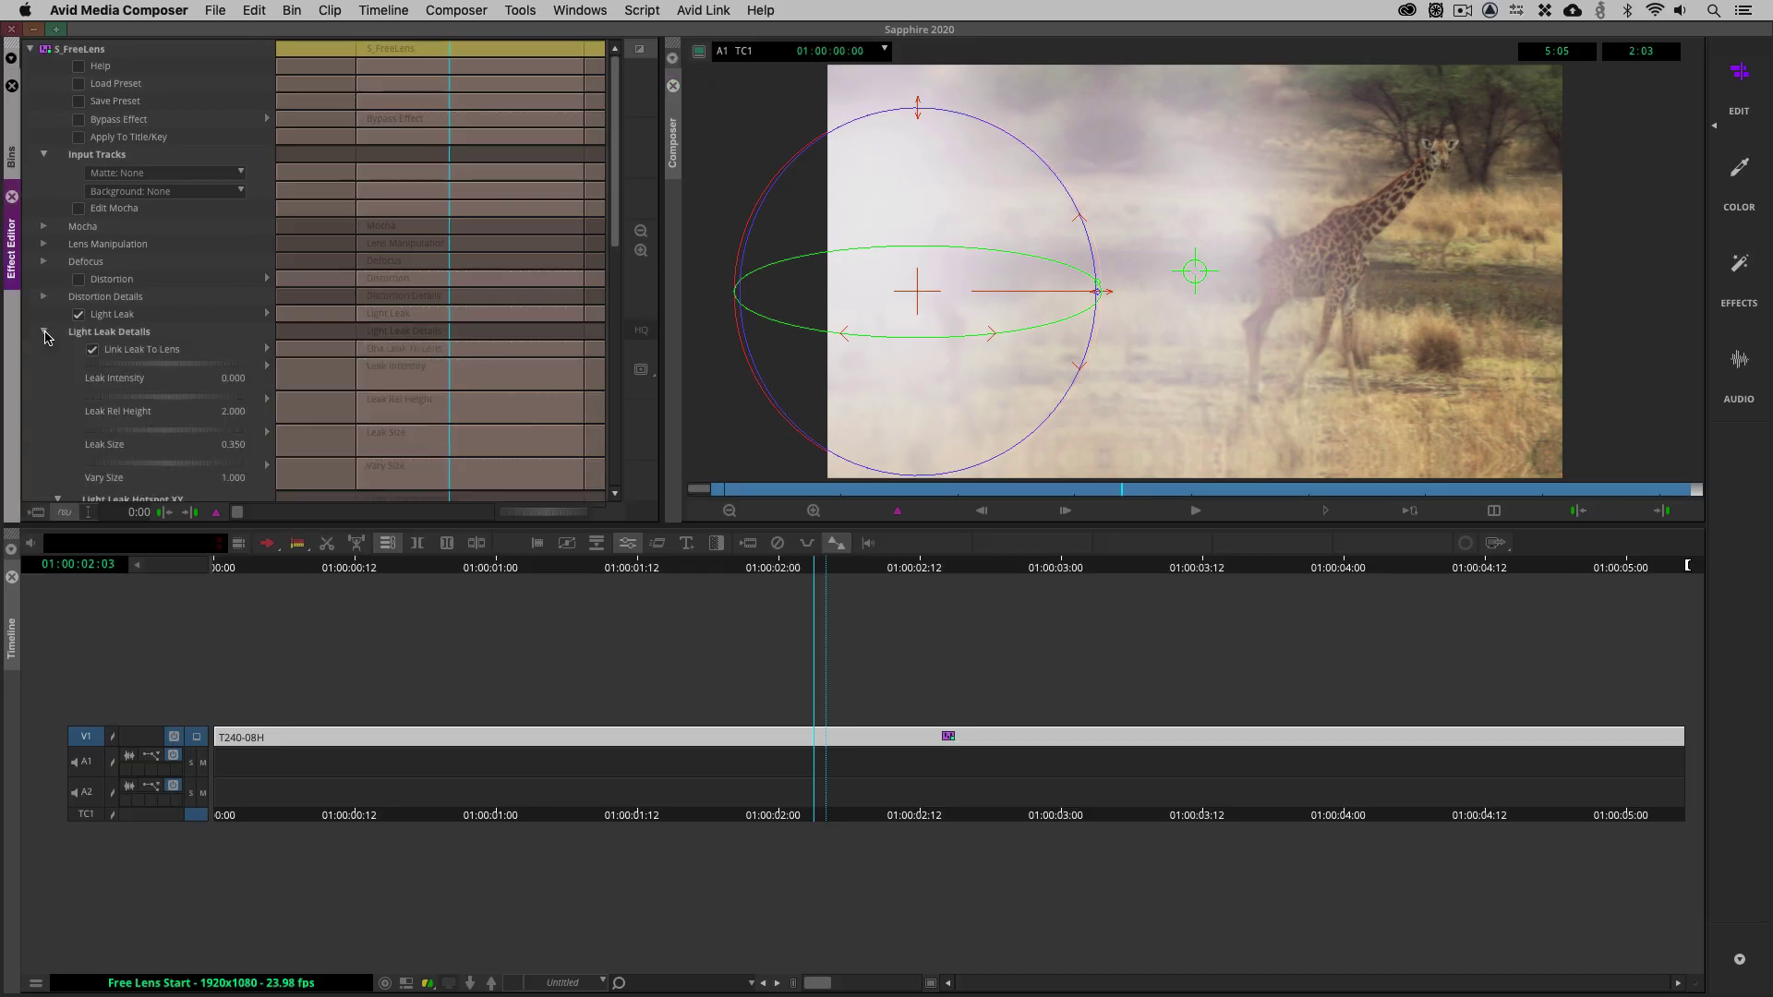
scroll(53, 369, down, 3)
scroll(52, 369, down, 6)
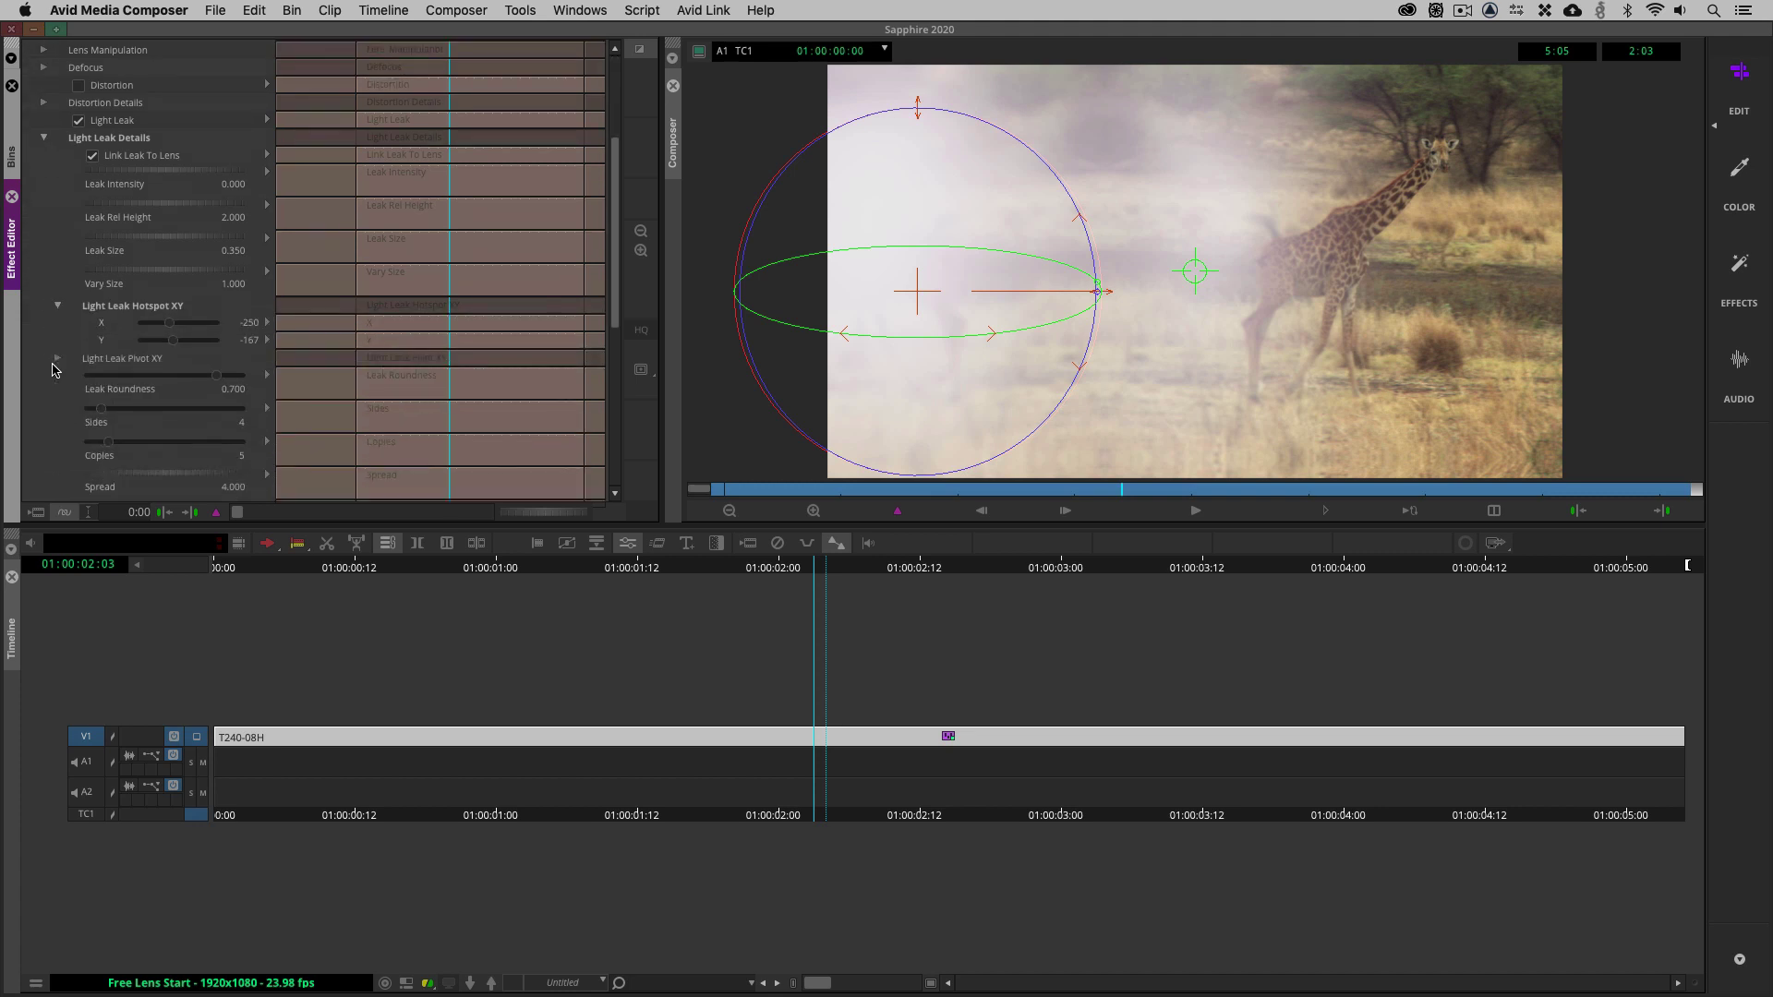
scroll(53, 369, up, 4)
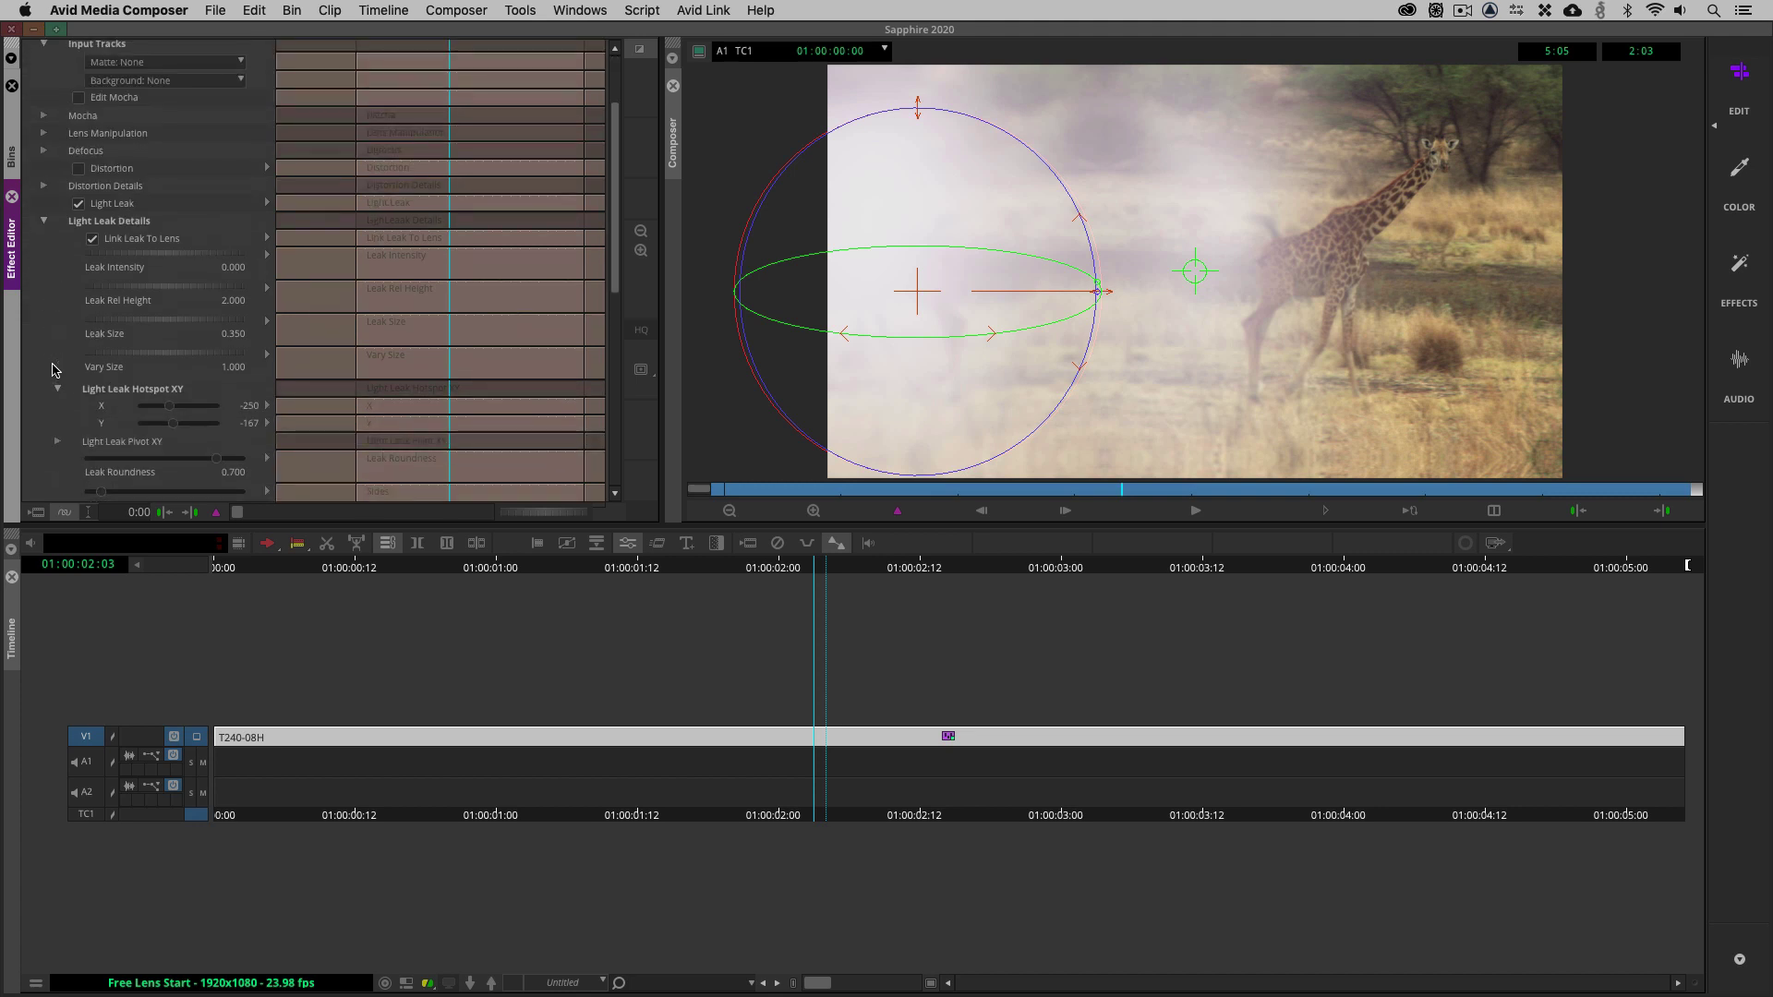
scroll(52, 369, down, 10)
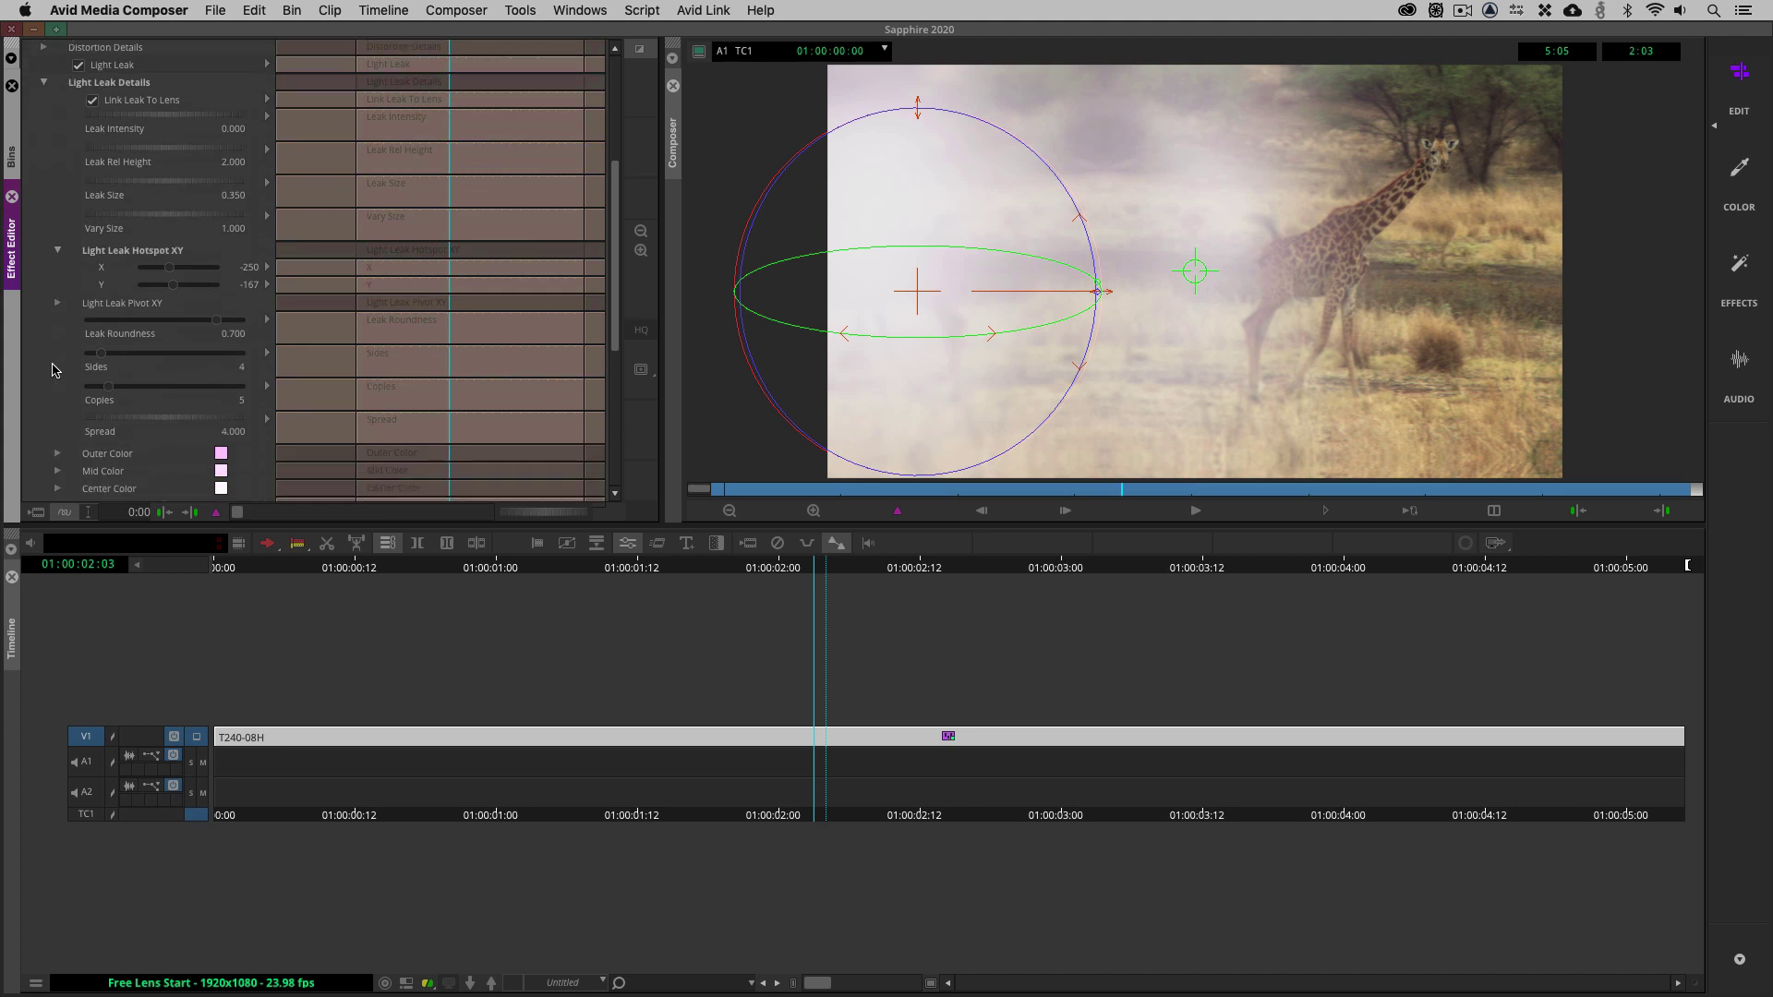
scroll(53, 369, down, 4)
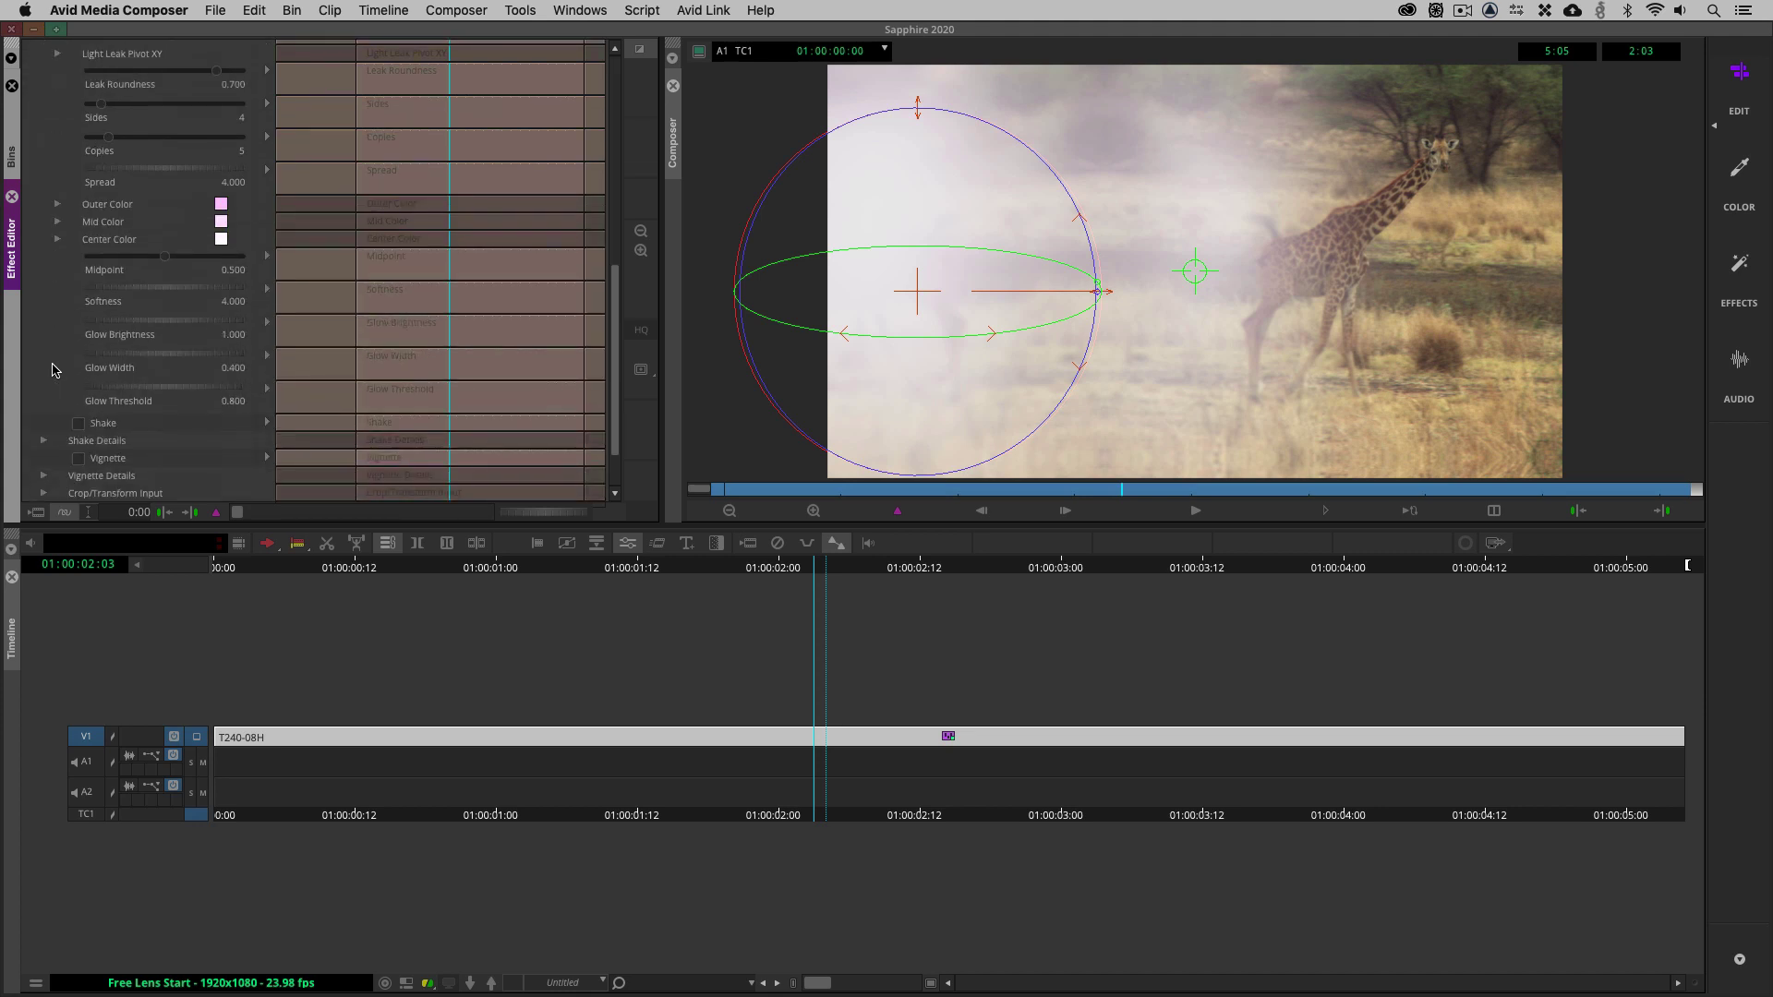
scroll(53, 369, up, 10)
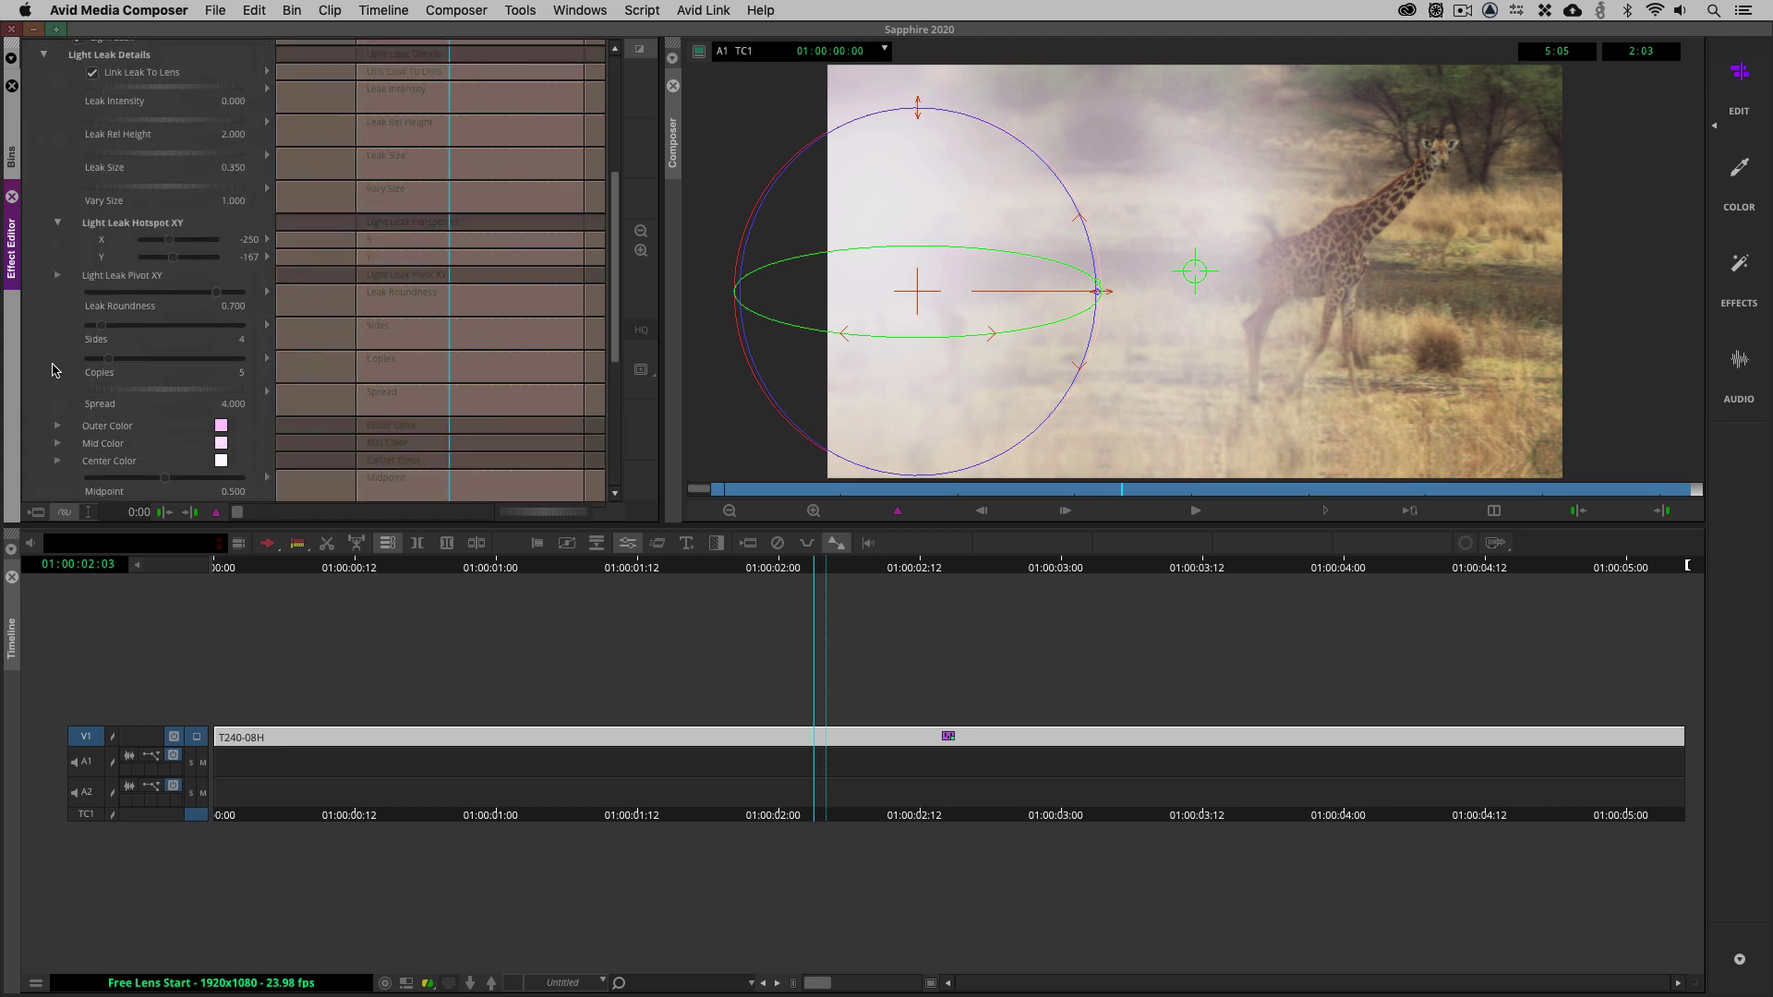
scroll(53, 369, up, 1)
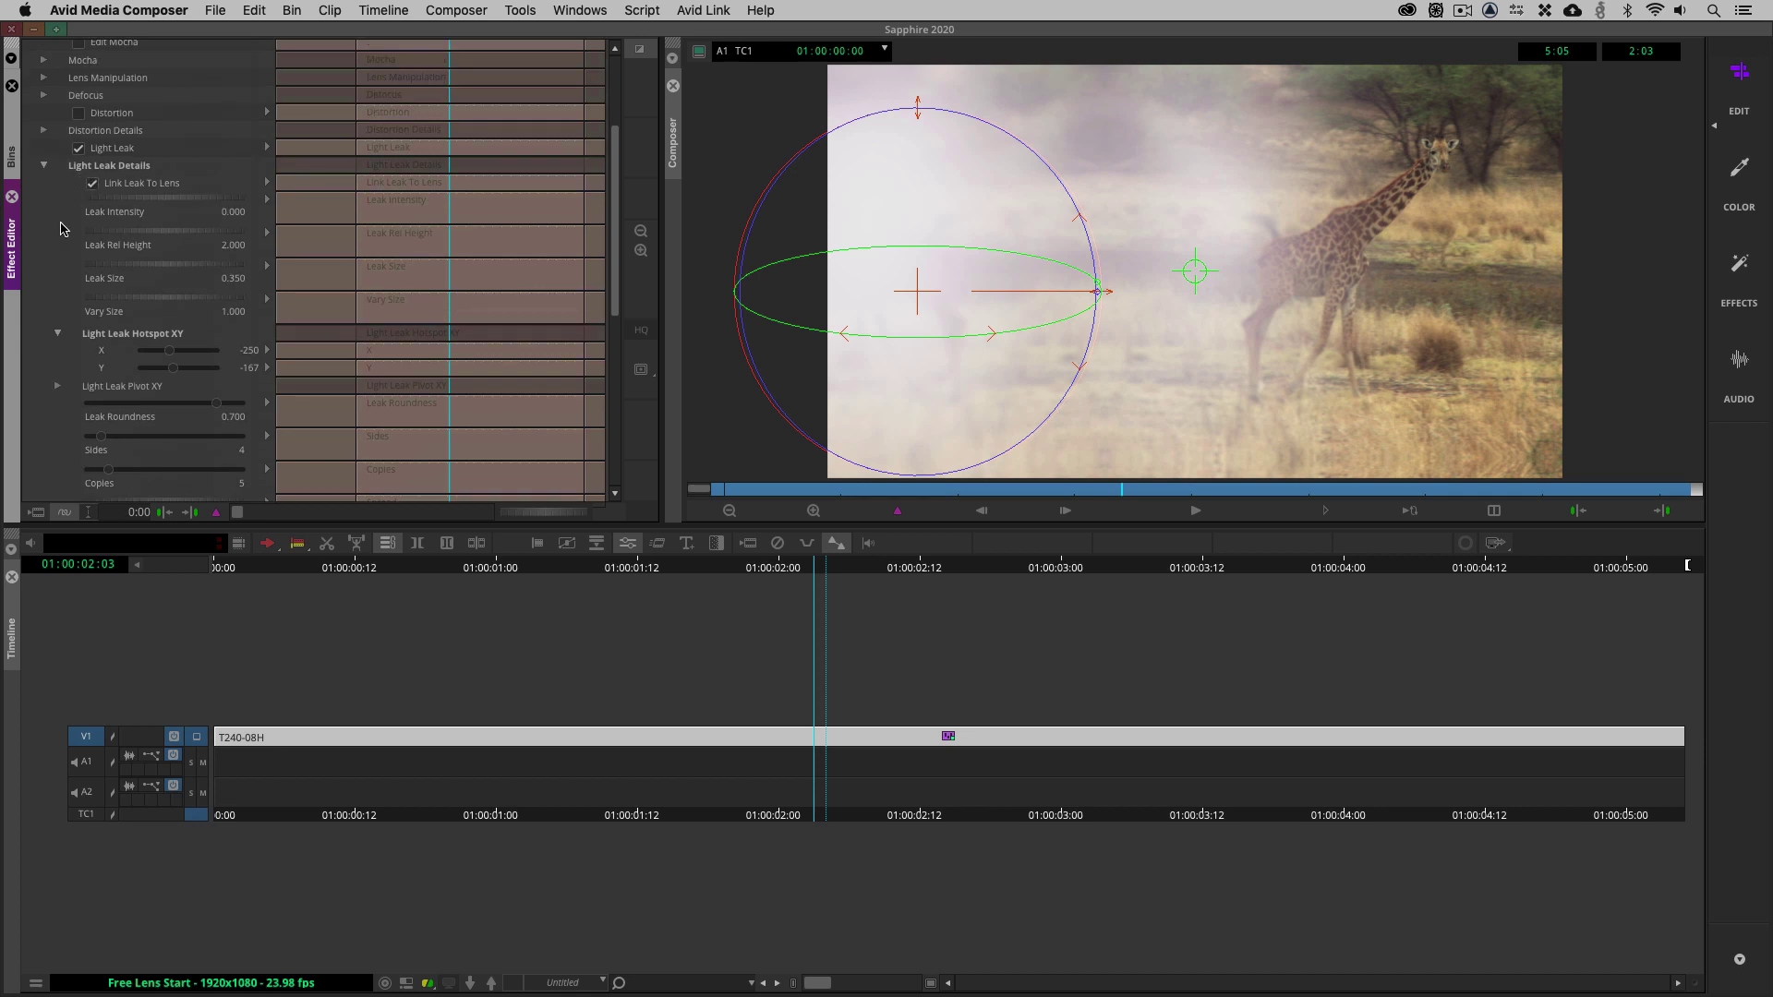
scroll(56, 355, down, 4)
scroll(55, 357, down, 3)
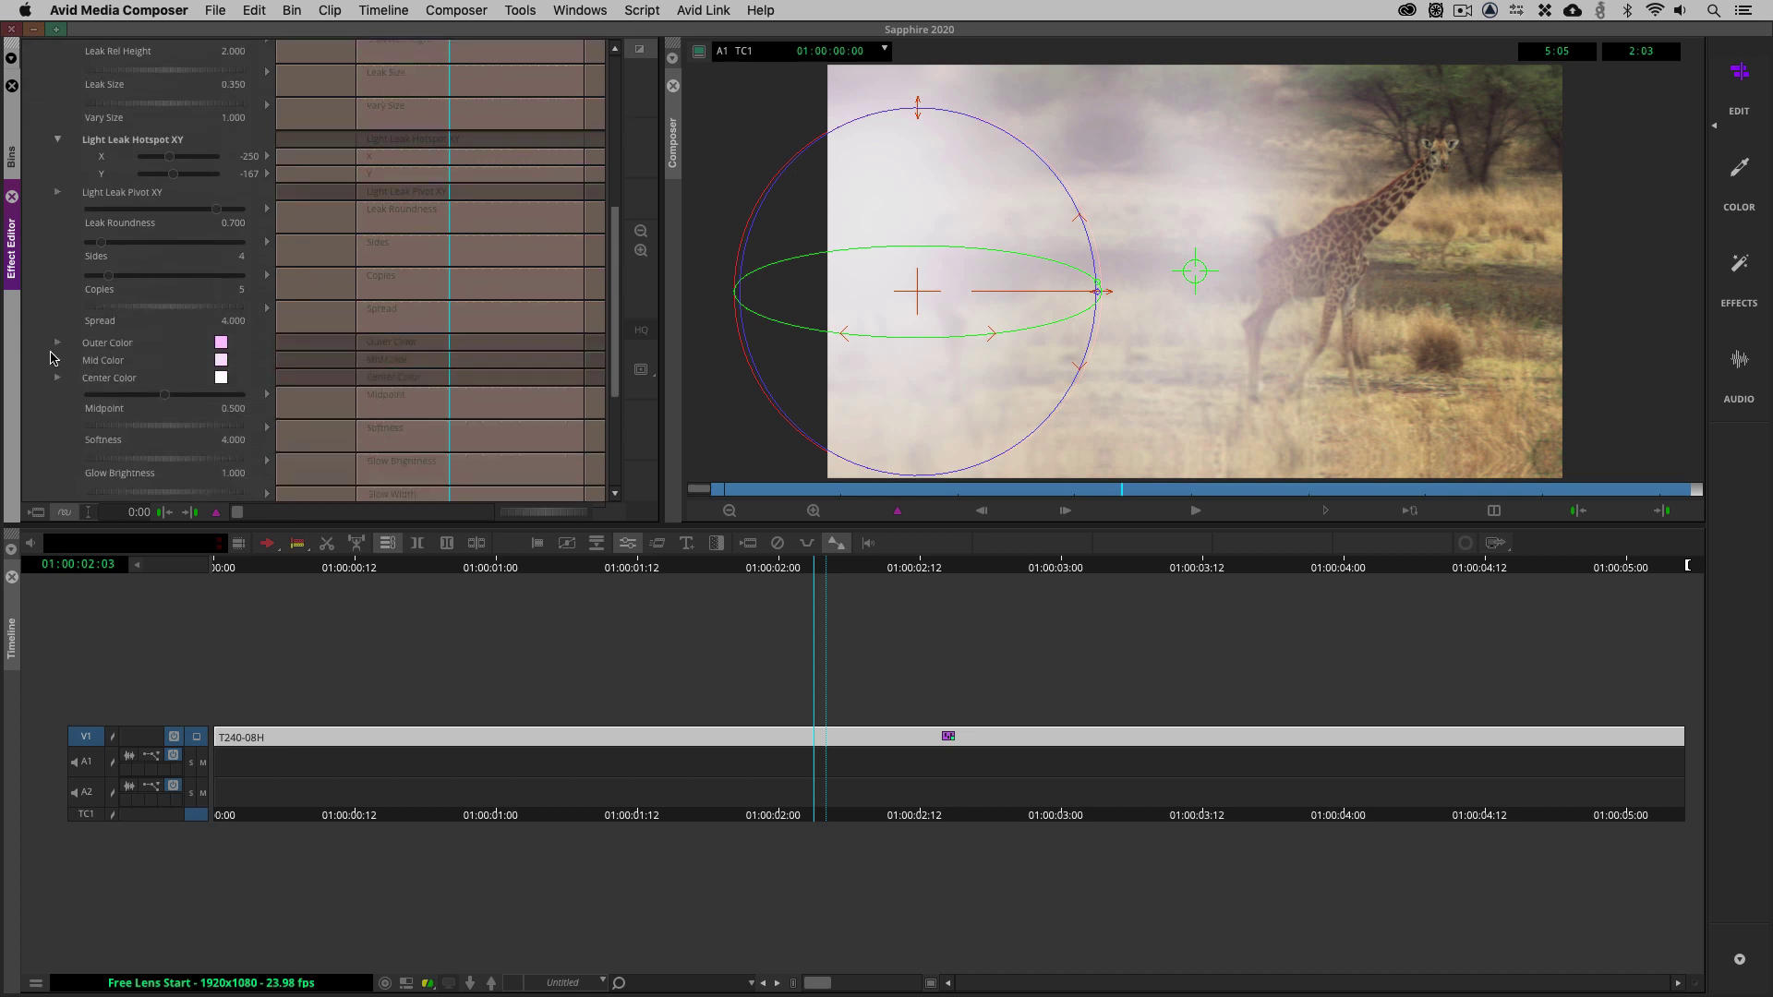
Step: Colour the leak yellow outer, orange-red mid, dark red centre, and drag its hotspot right
click(226, 339)
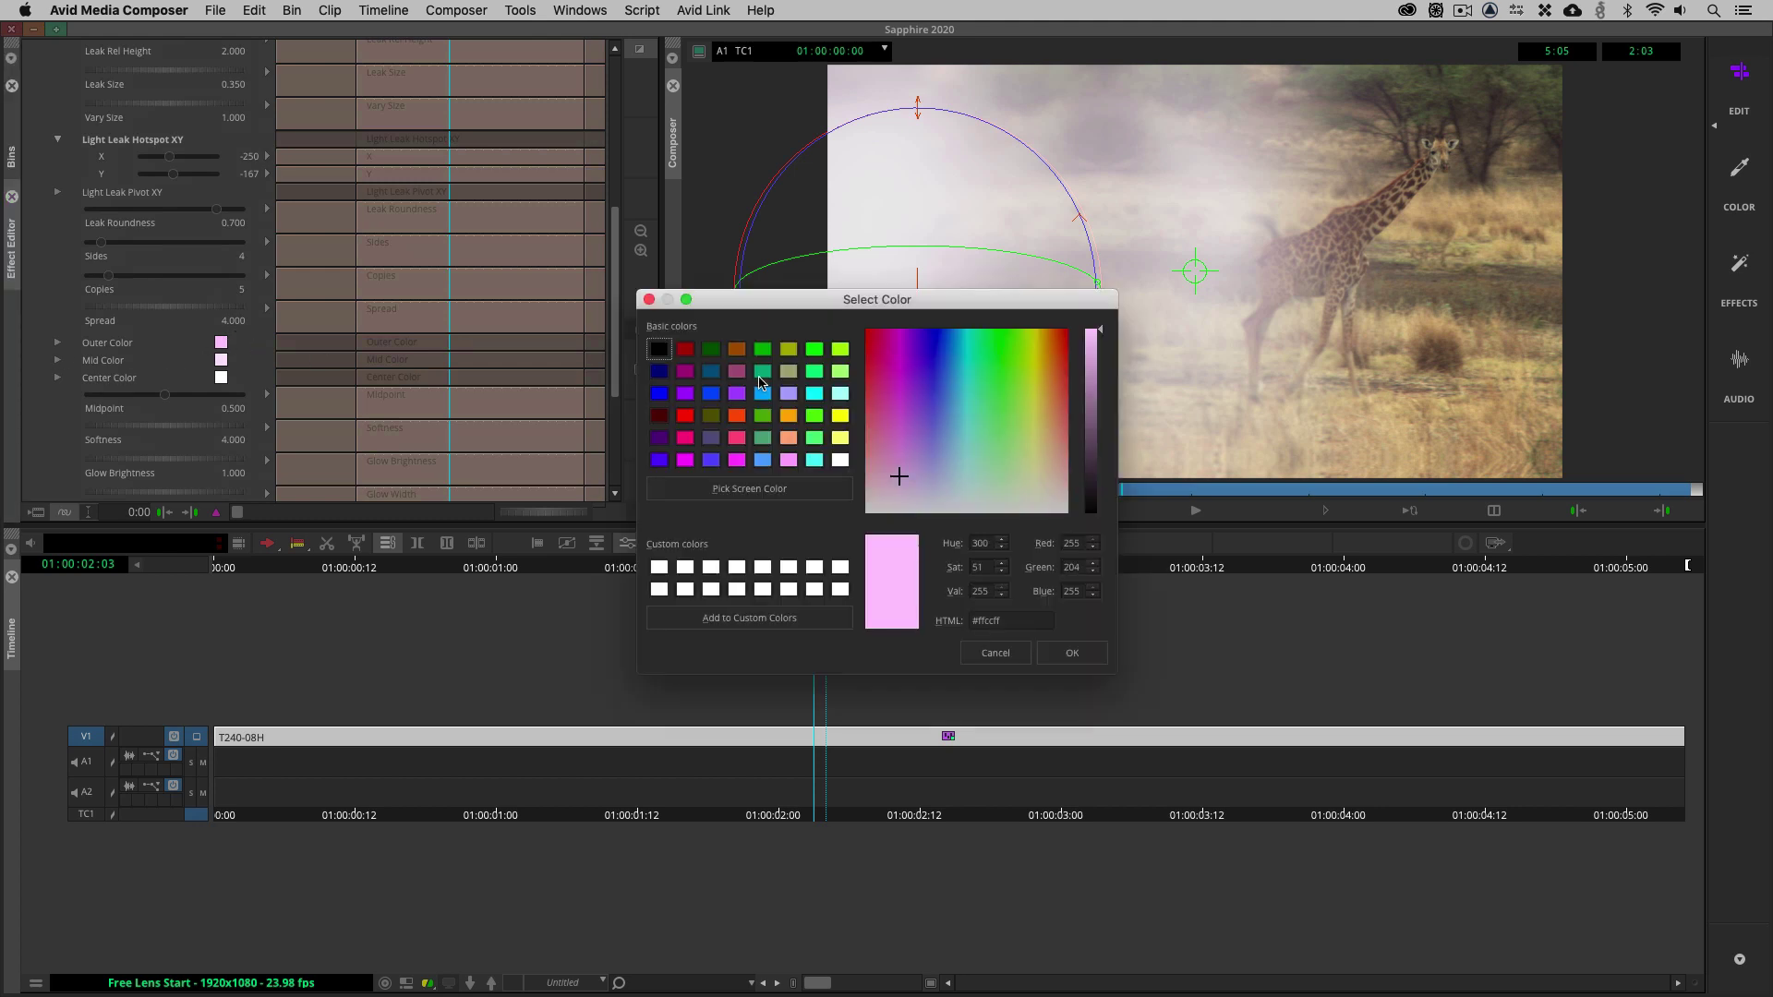
click(841, 415)
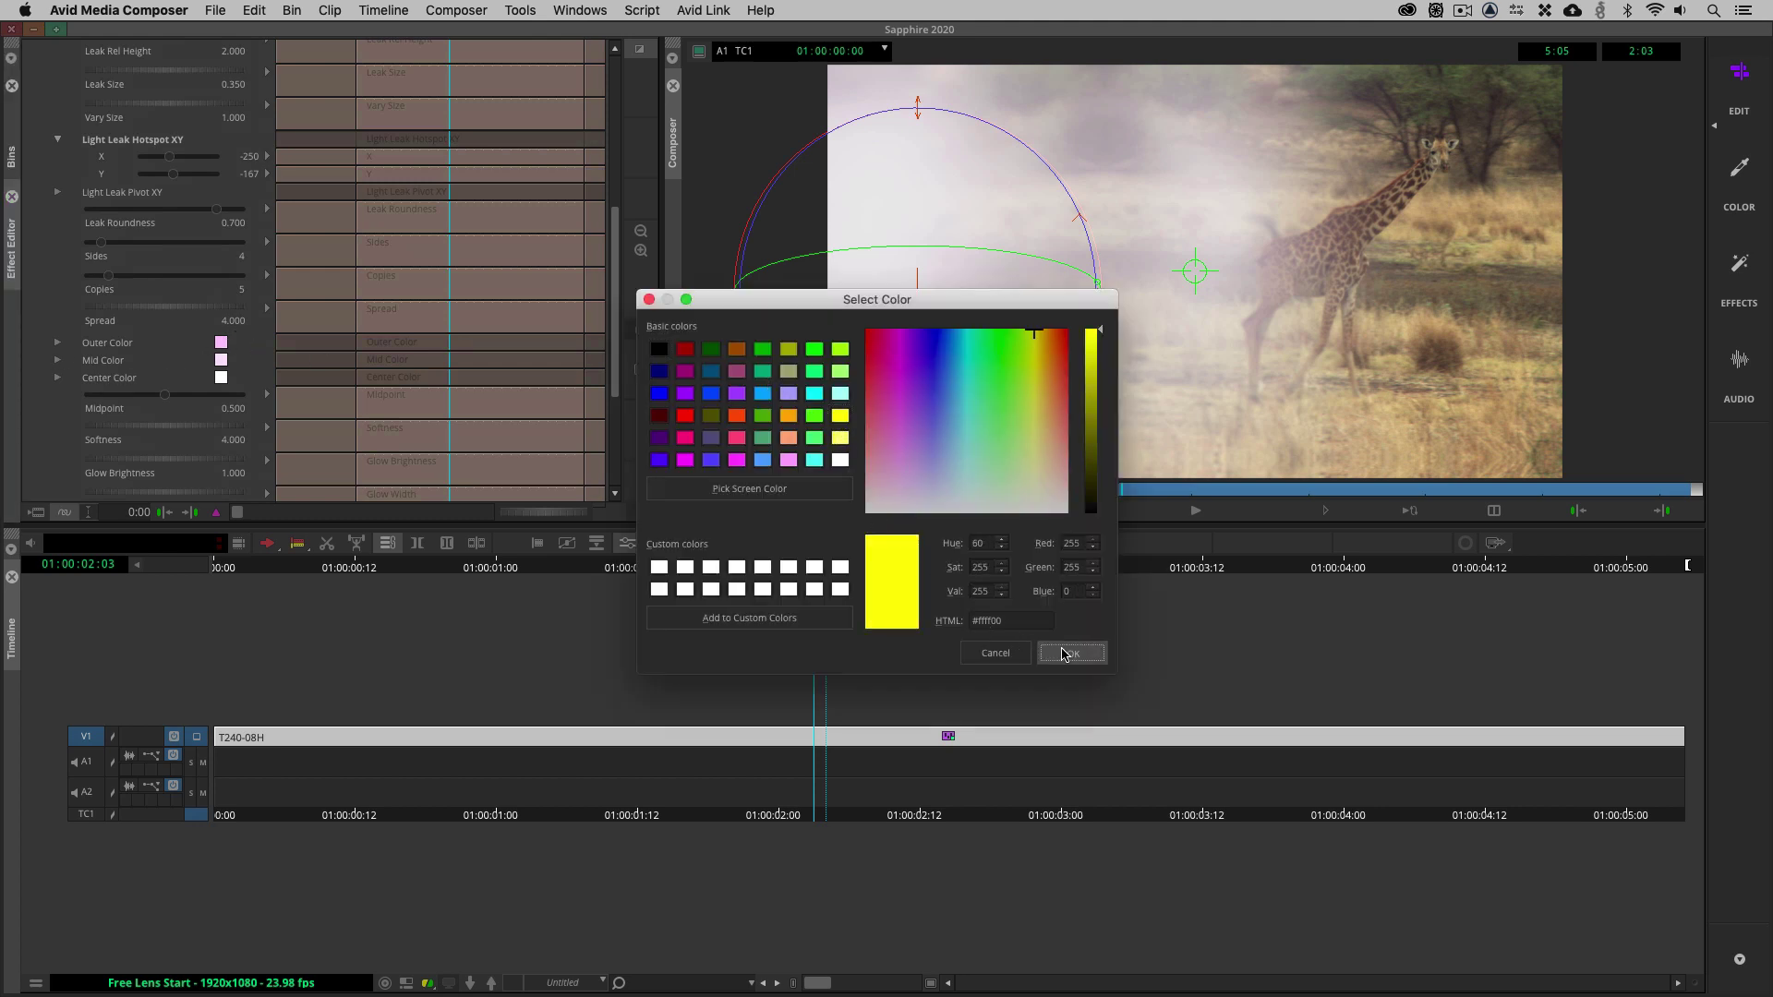
click(1071, 653)
click(221, 359)
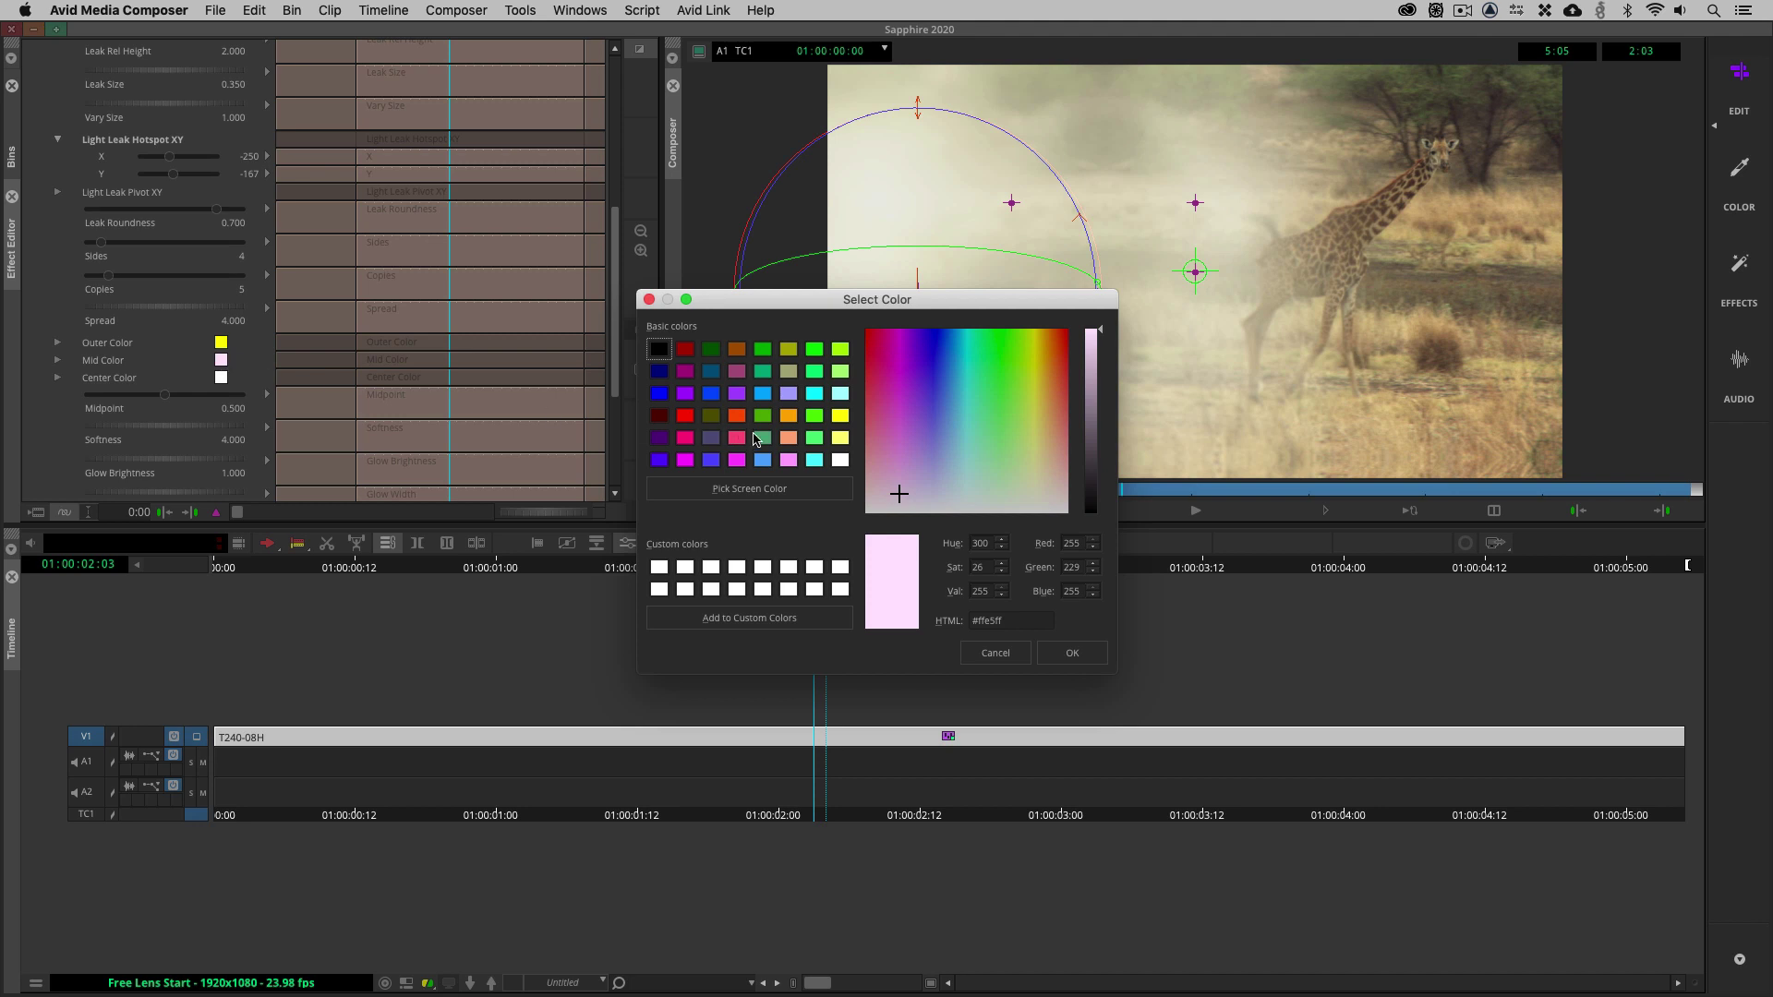
click(736, 415)
click(1066, 653)
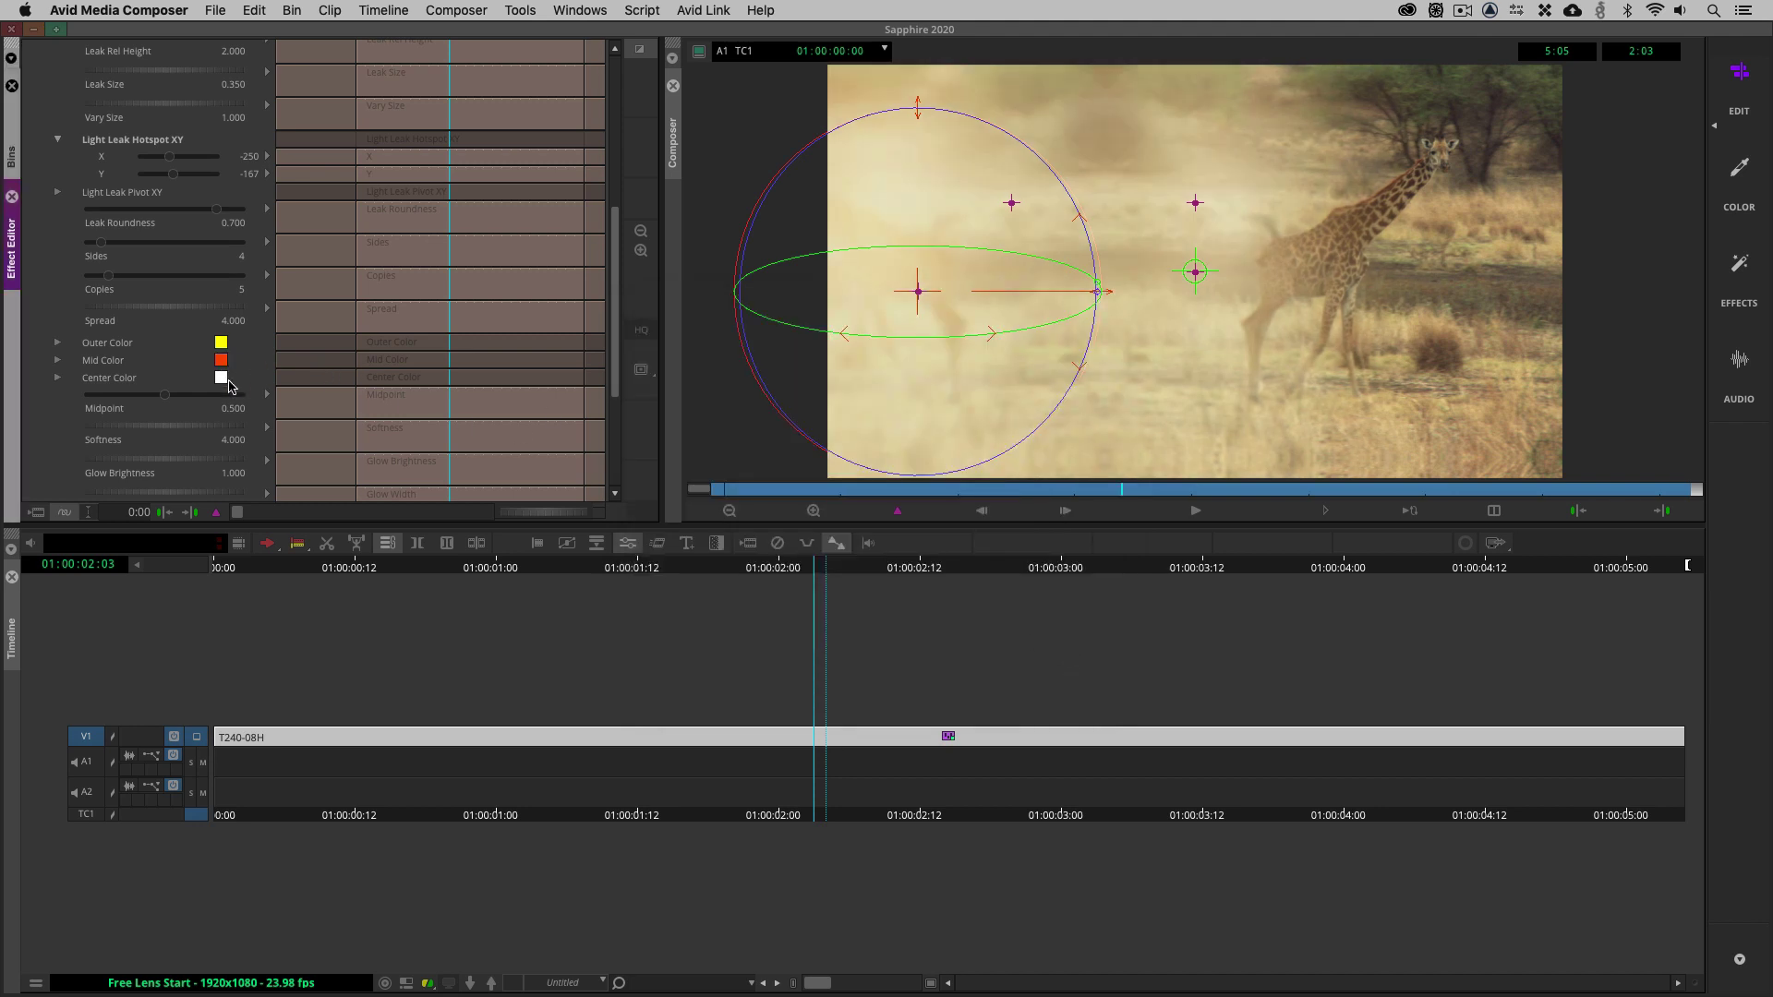
click(220, 378)
click(685, 349)
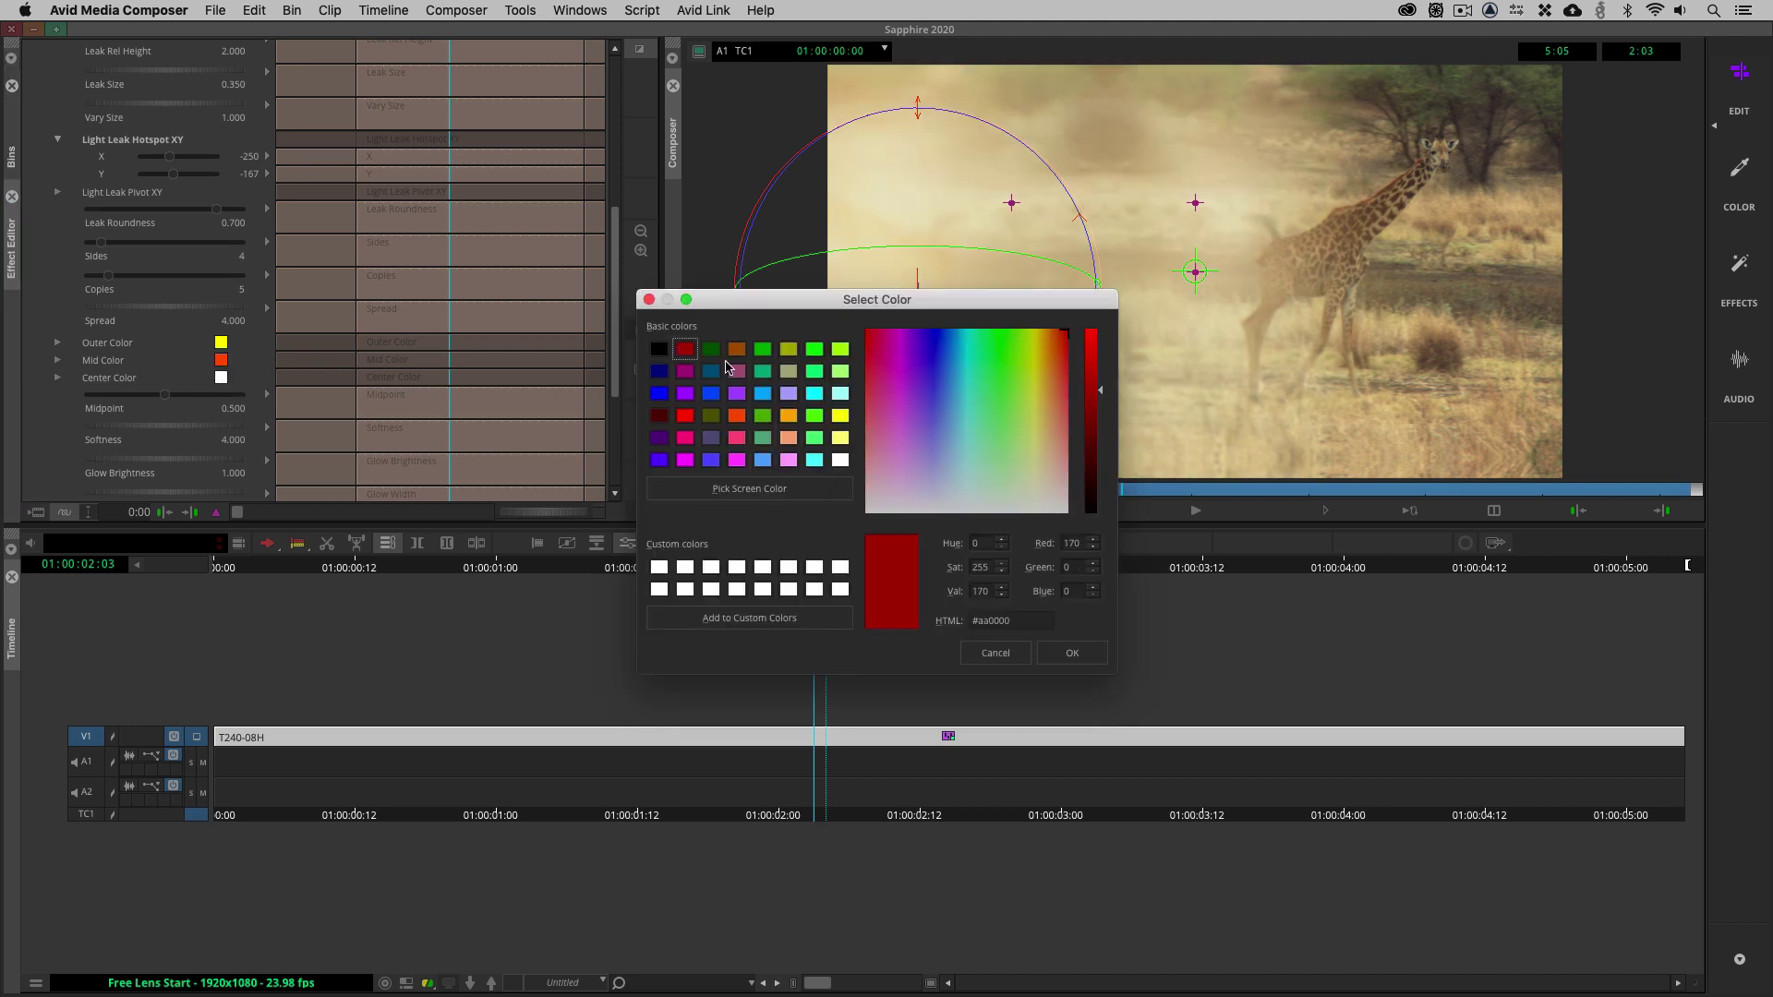
click(1062, 646)
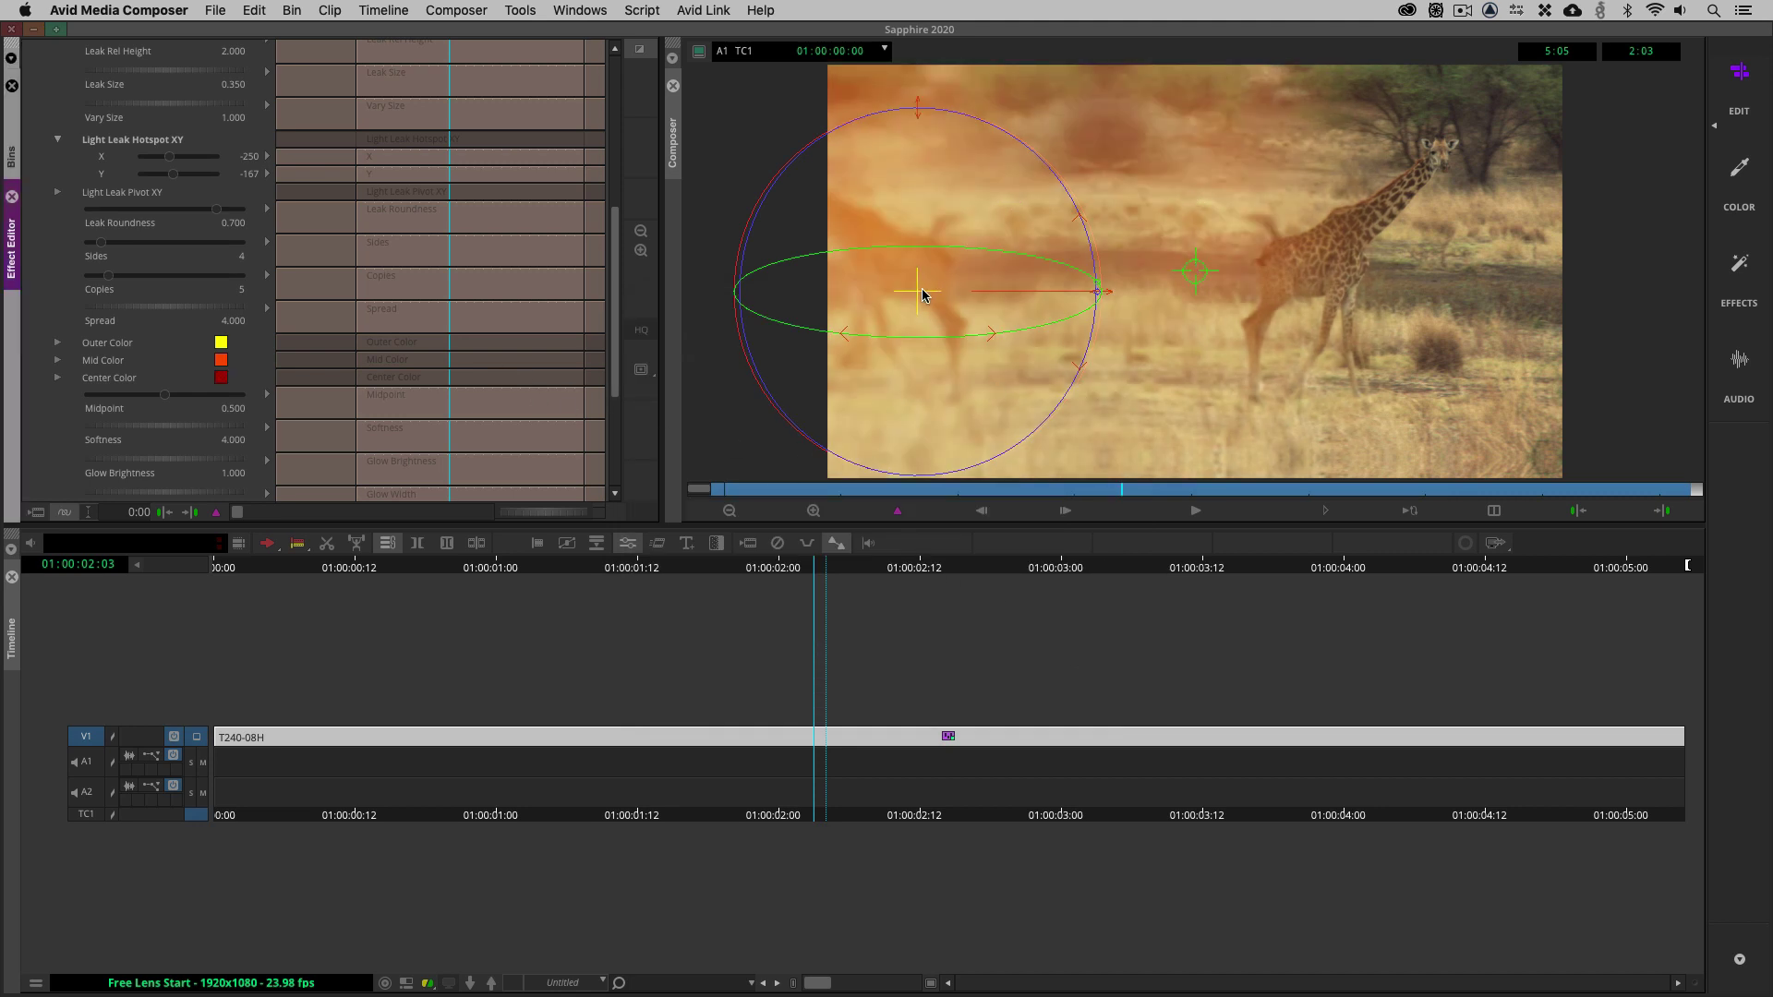
drag(922, 289, 1187, 273)
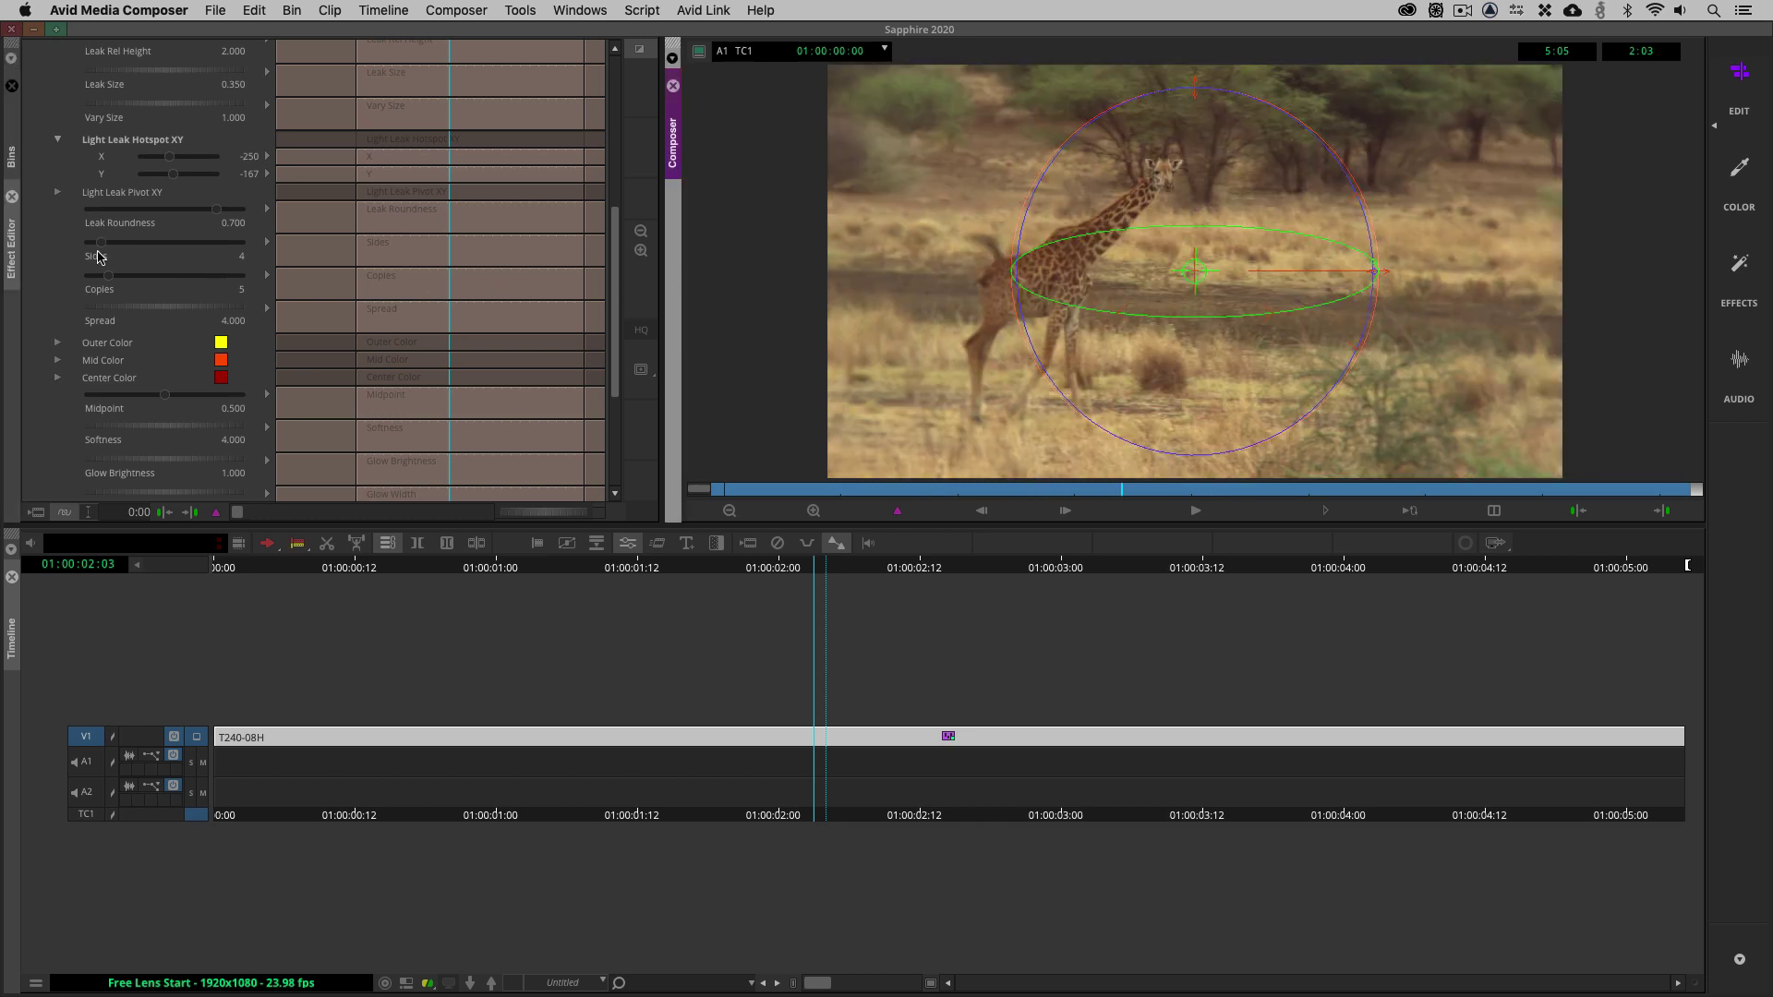
Step: Uncheck Link Leak To Lens and raise Leak Intensity to 0.930 and Vary Size to 2.014
scroll(70, 291, up, 6)
scroll(67, 296, up, 1)
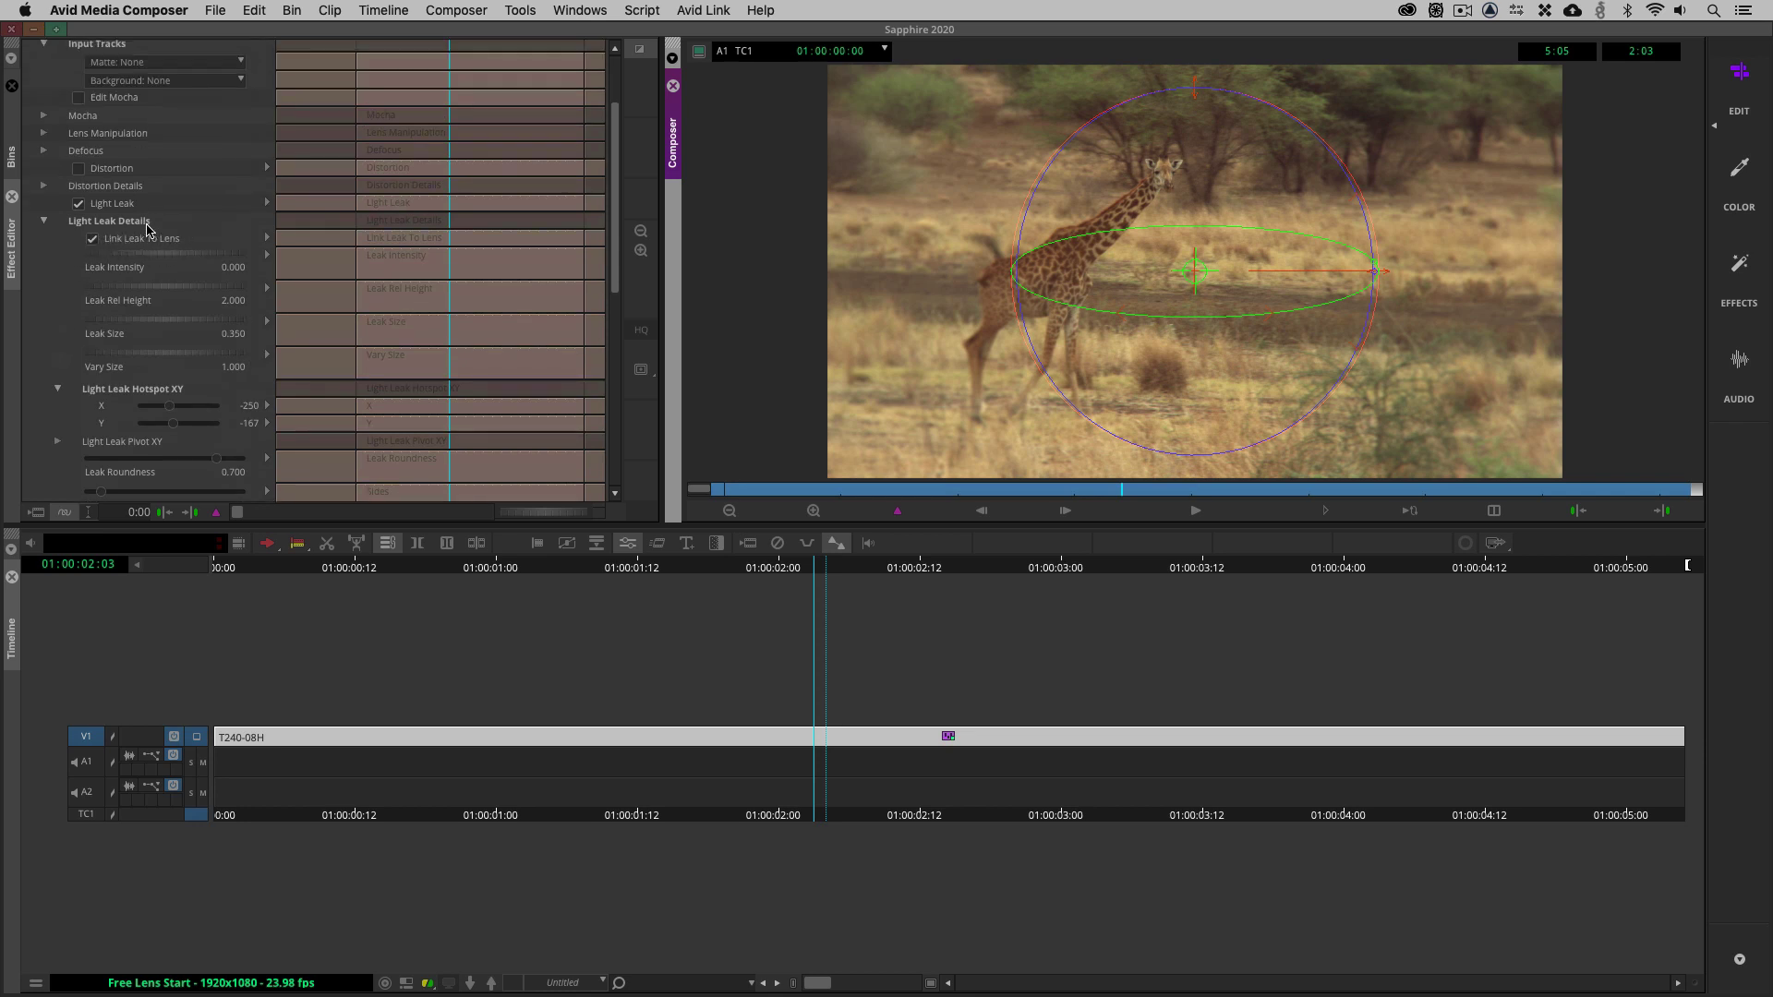
click(95, 240)
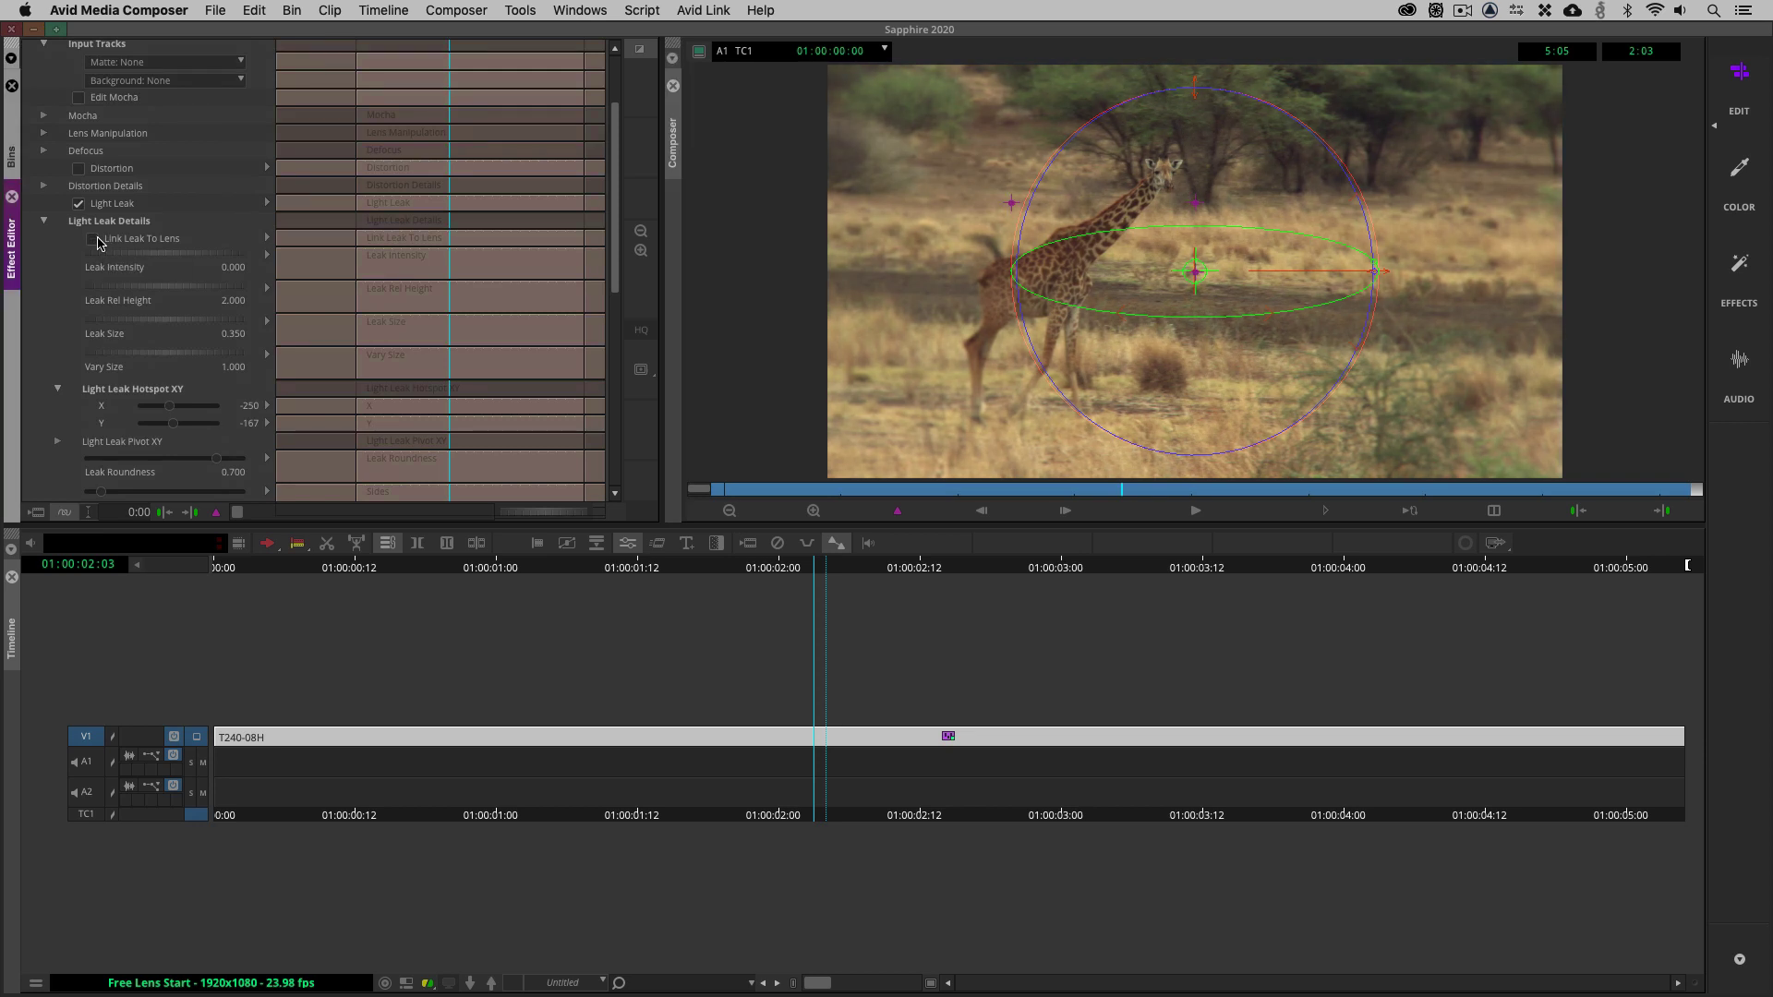
drag(121, 251, 409, 275)
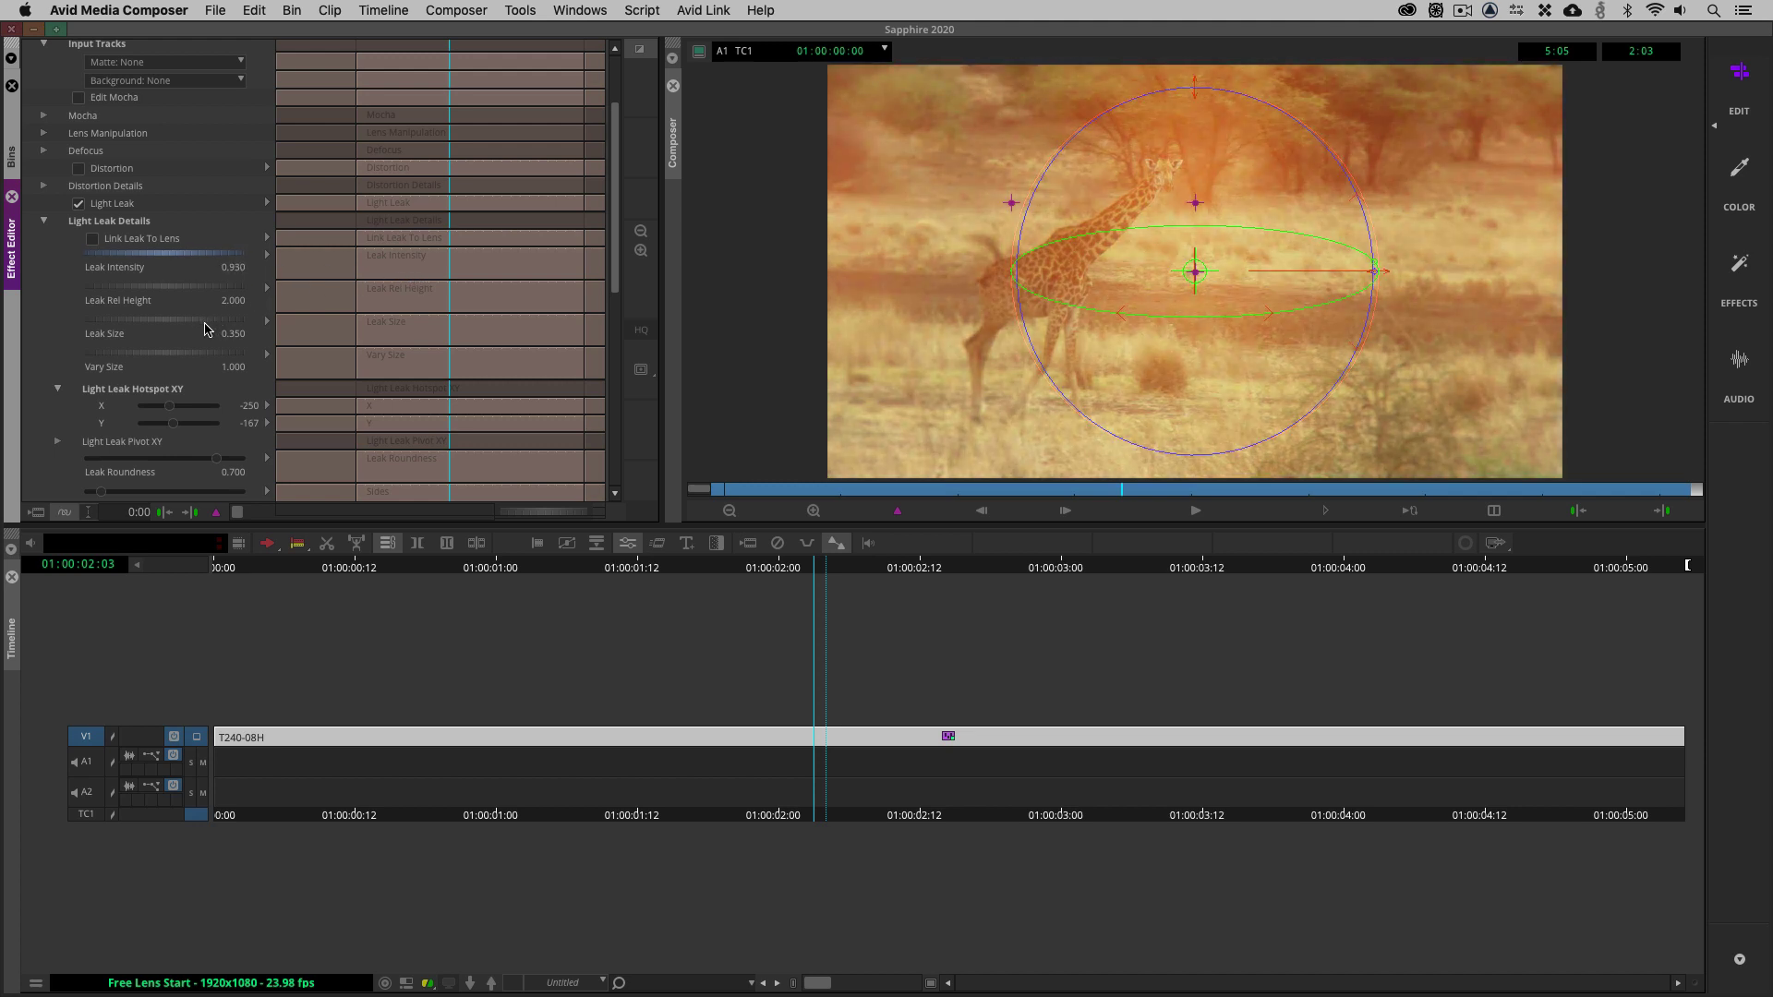
drag(206, 358, 415, 351)
Step: Set the leak's Hotspot X to -416 and undo a stray hotspot drag in the viewer
scroll(45, 413, down, 2)
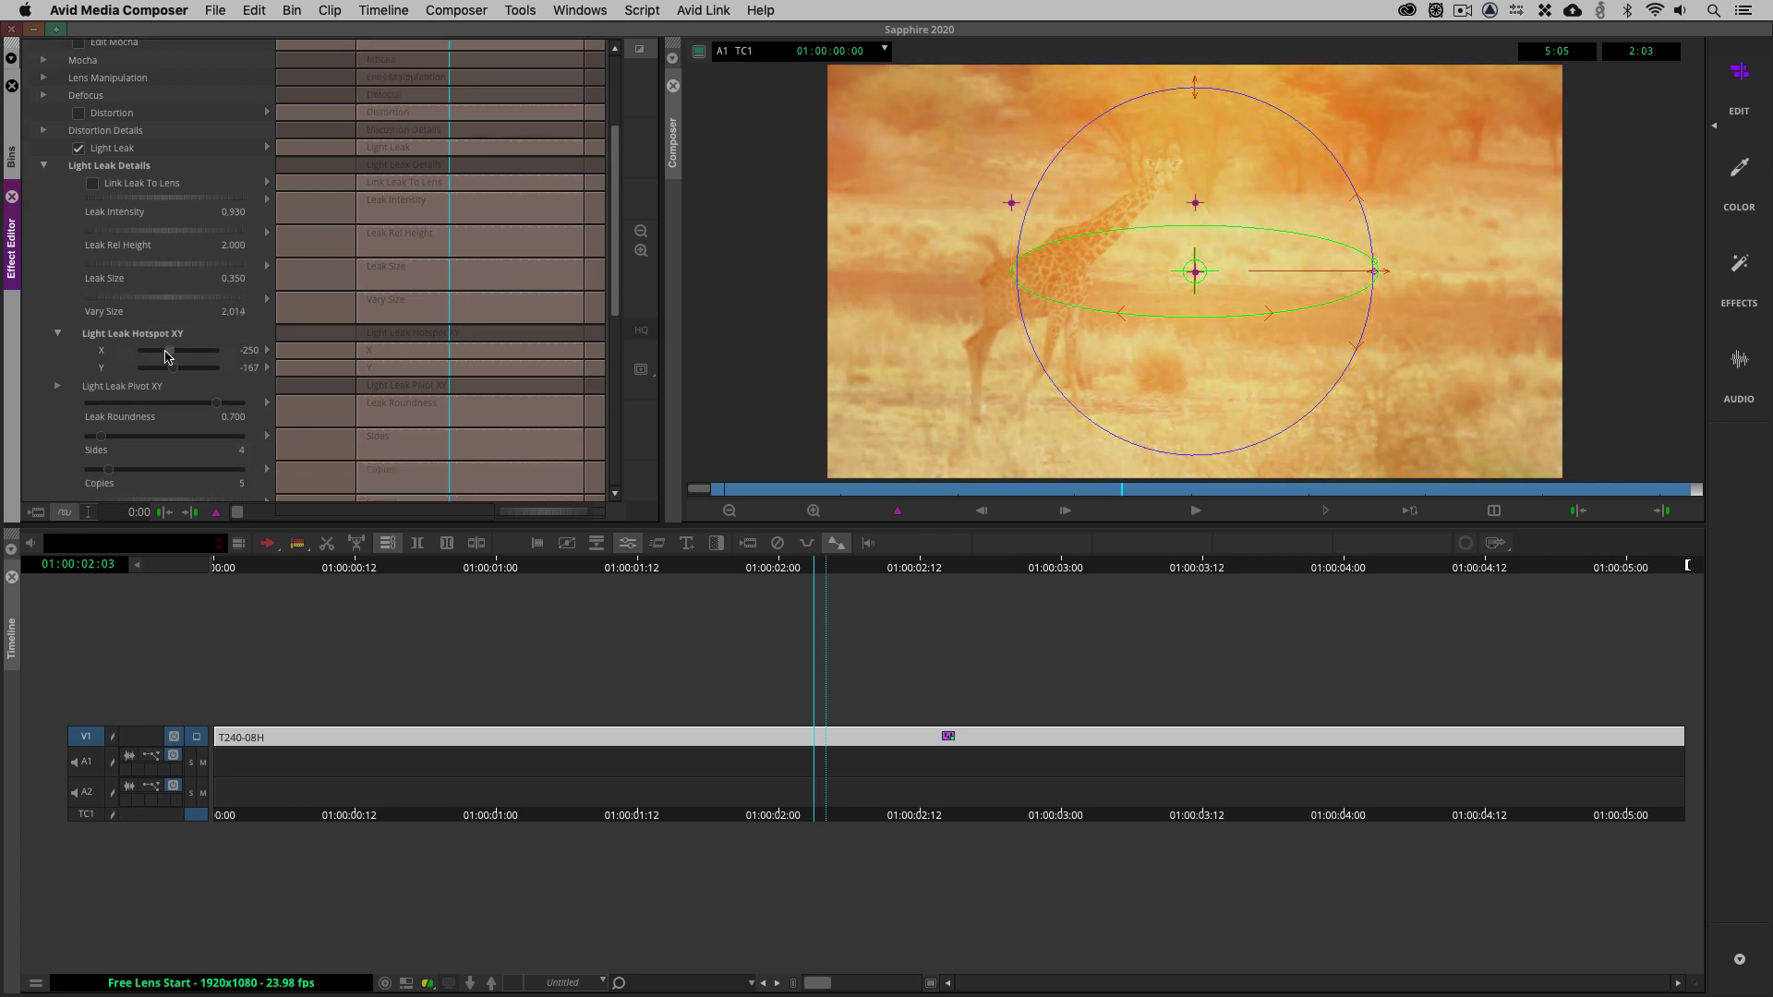
drag(168, 352, 161, 358)
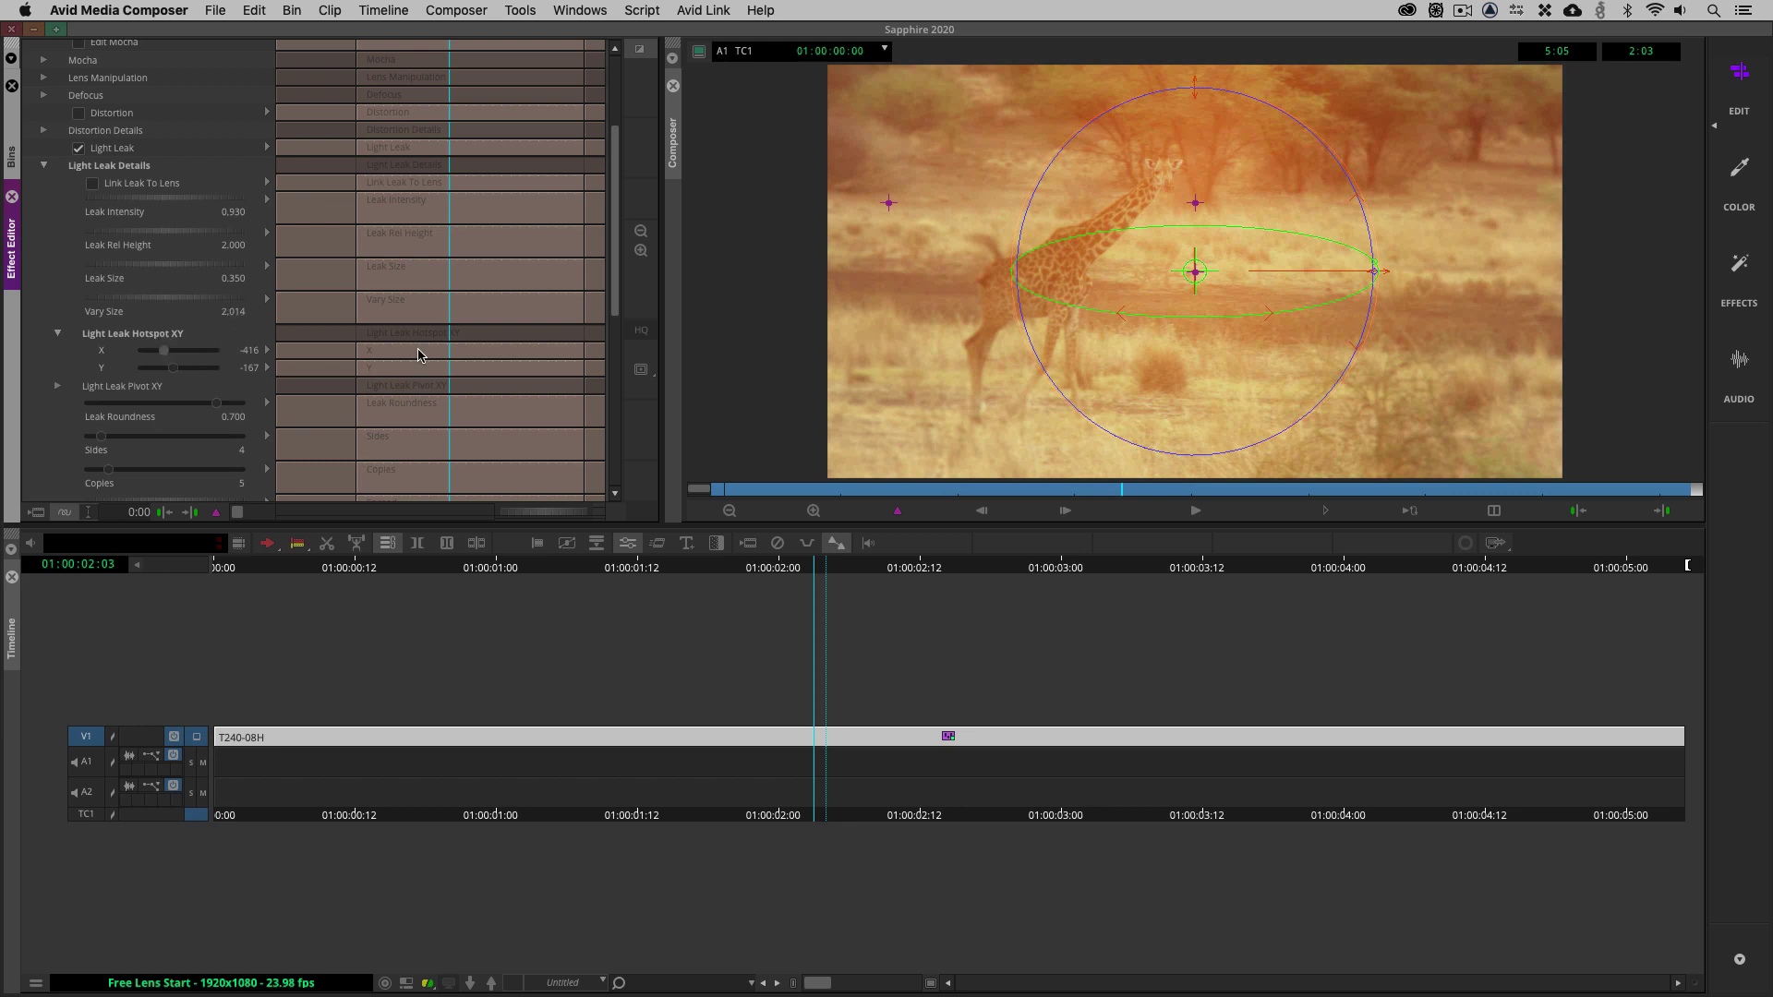
mouse_move(888, 204)
mouse_down()
mouse_move(906, 344)
mouse_move(951, 374)
mouse_up()
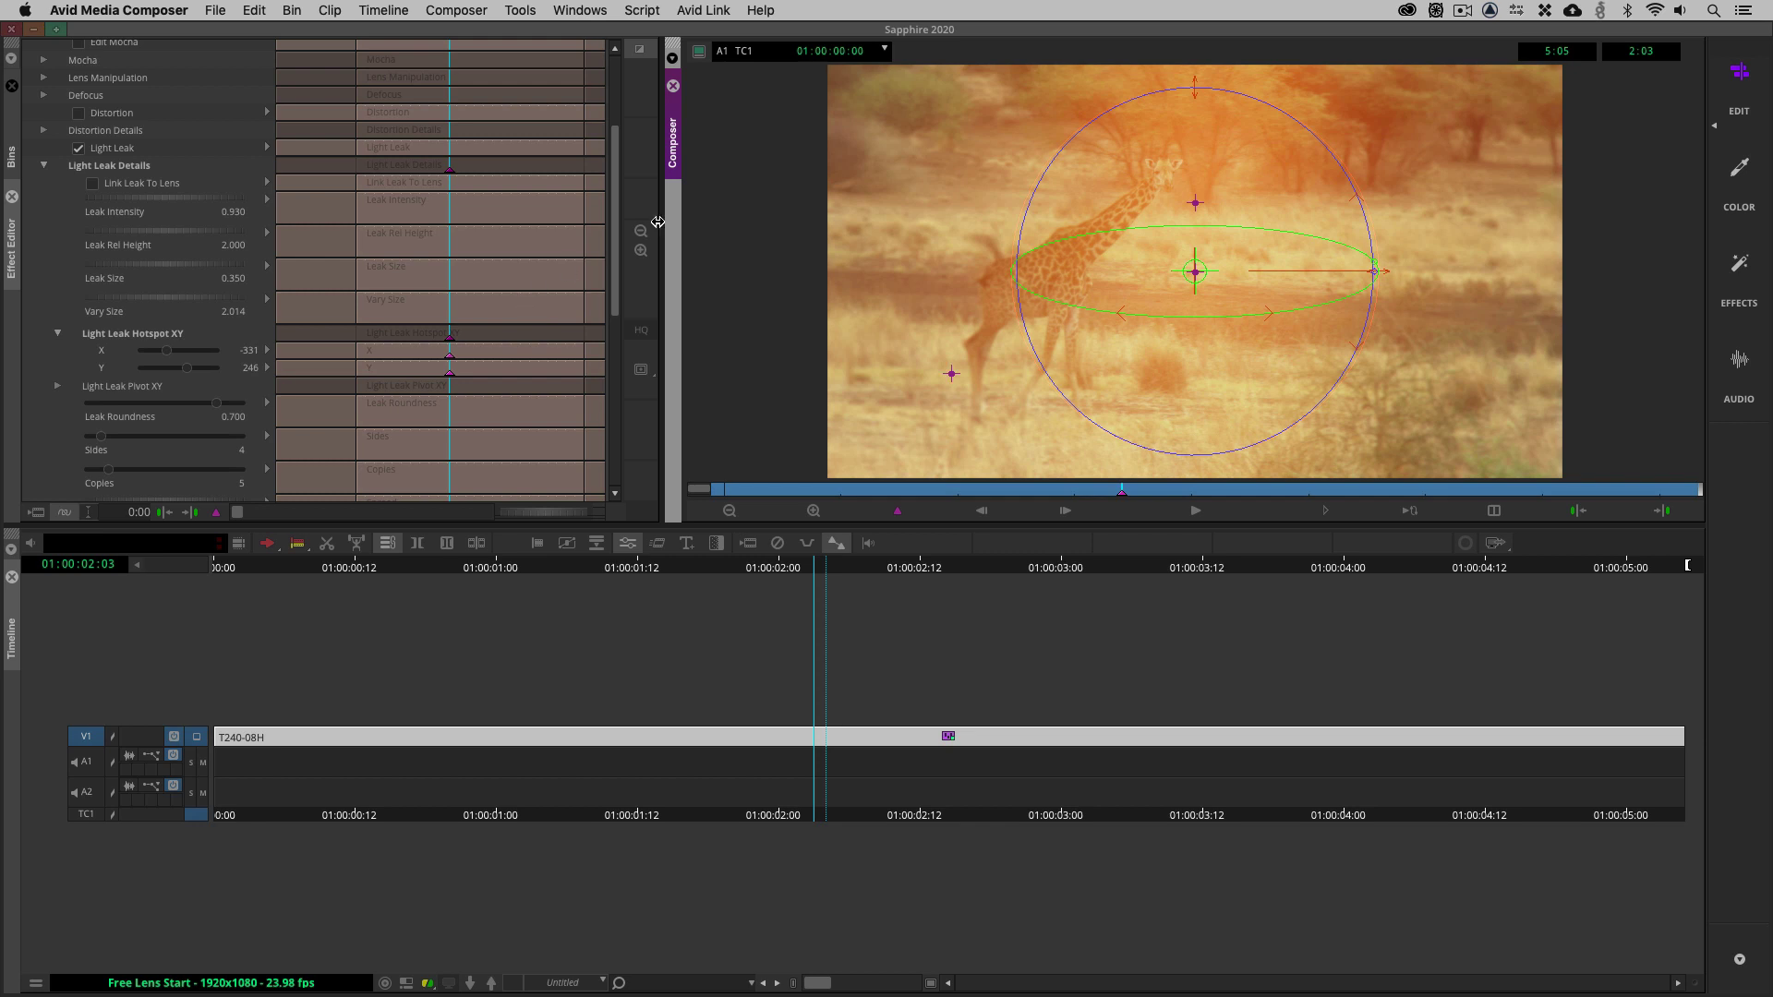
key(super+z)
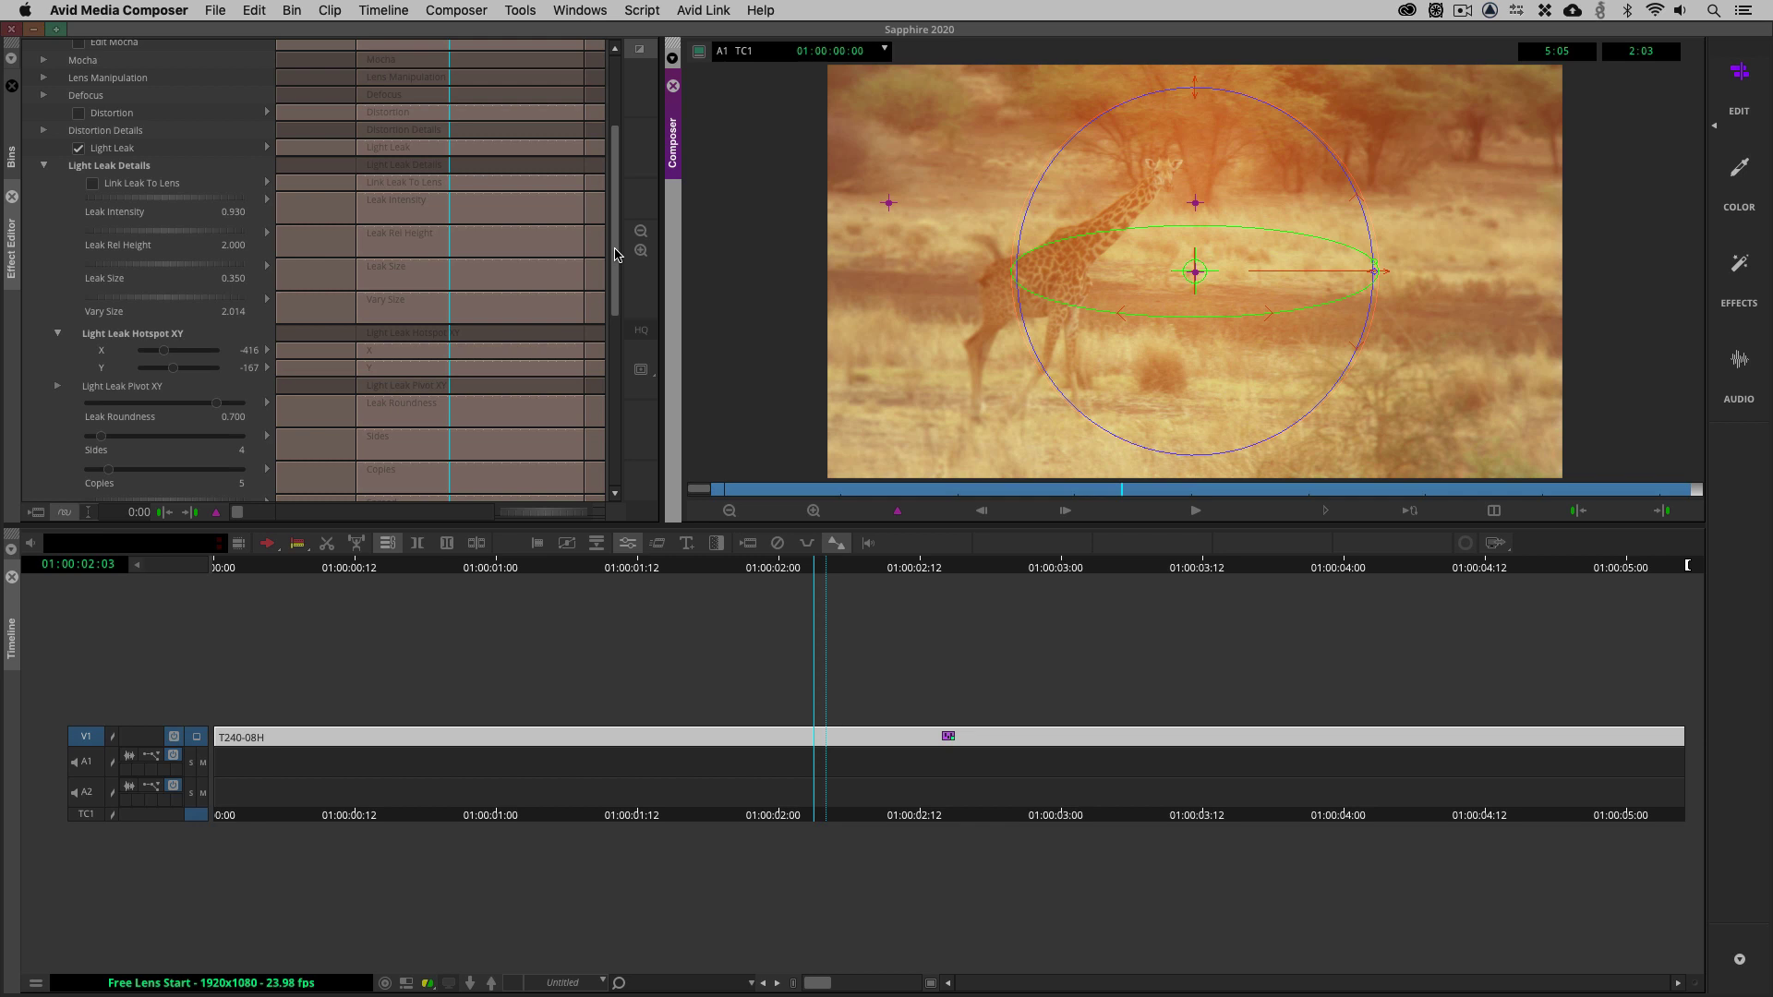
Step: Scroll the Effect Editor back to the top of the Light Leak parameters and drag in the viewer
scroll(617, 255, up, 5)
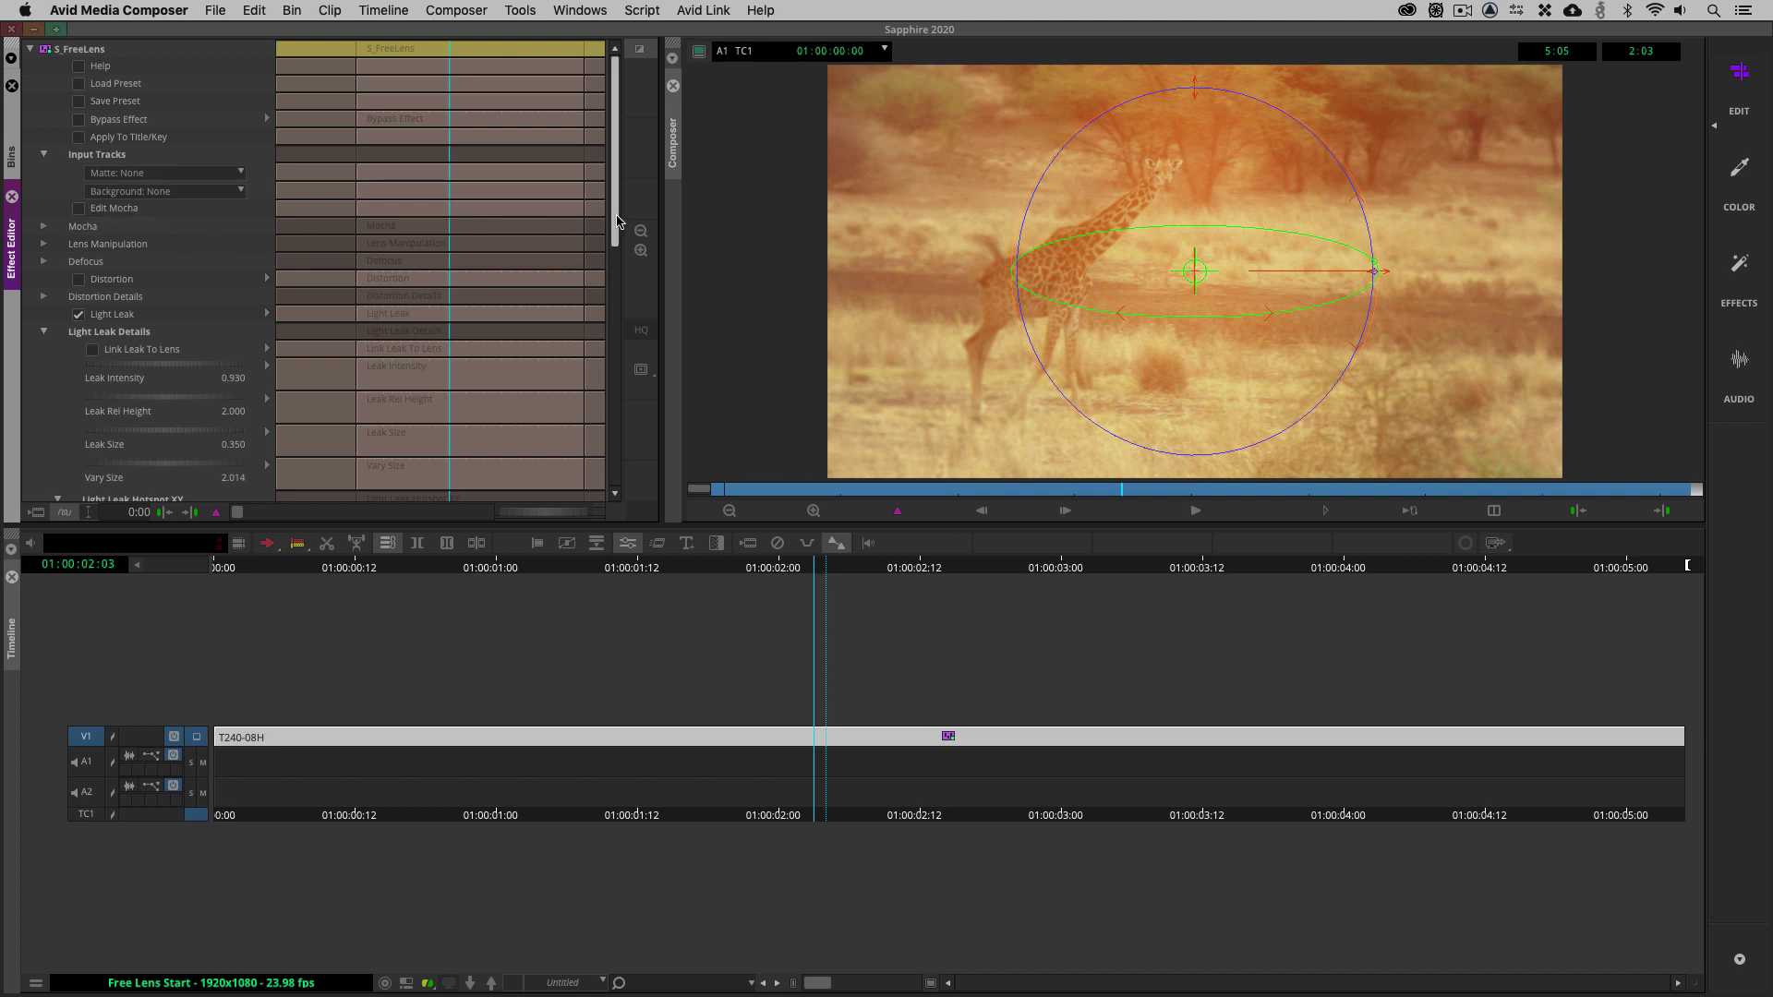
drag(616, 224, 592, 274)
Step: Collapse Light Leak Details, expand Shake Details, then scroll down and expand Vignette Details
click(44, 208)
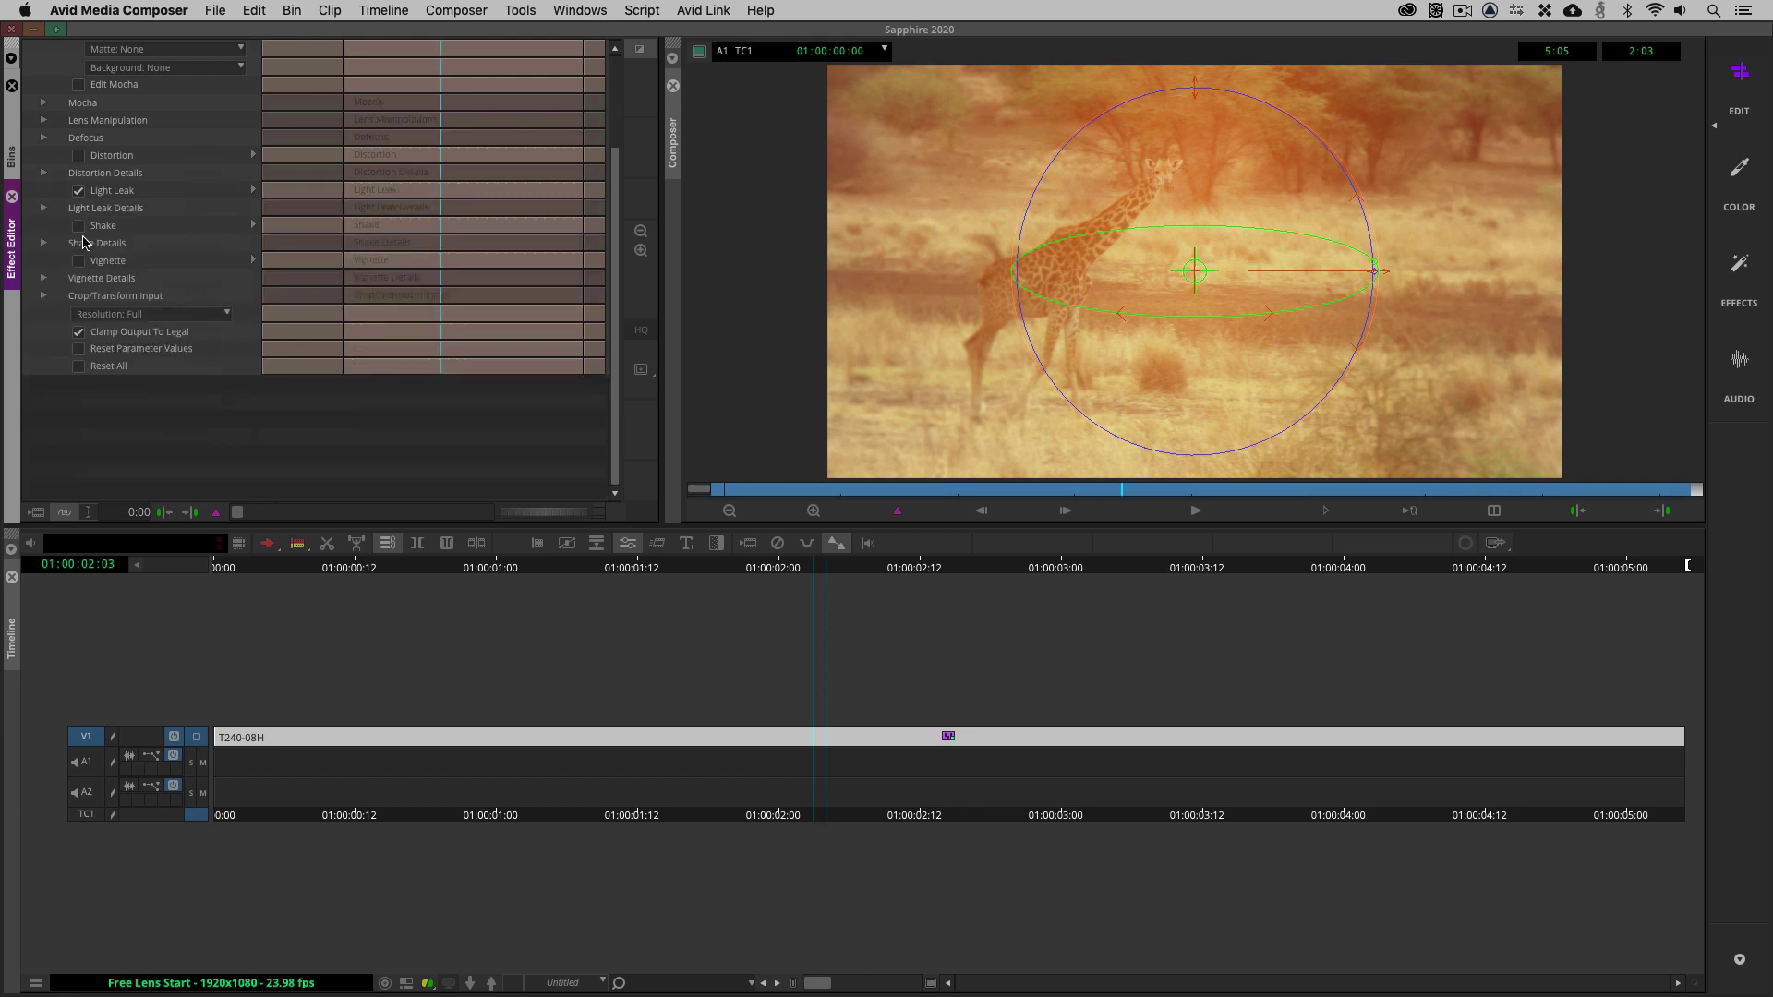
click(45, 244)
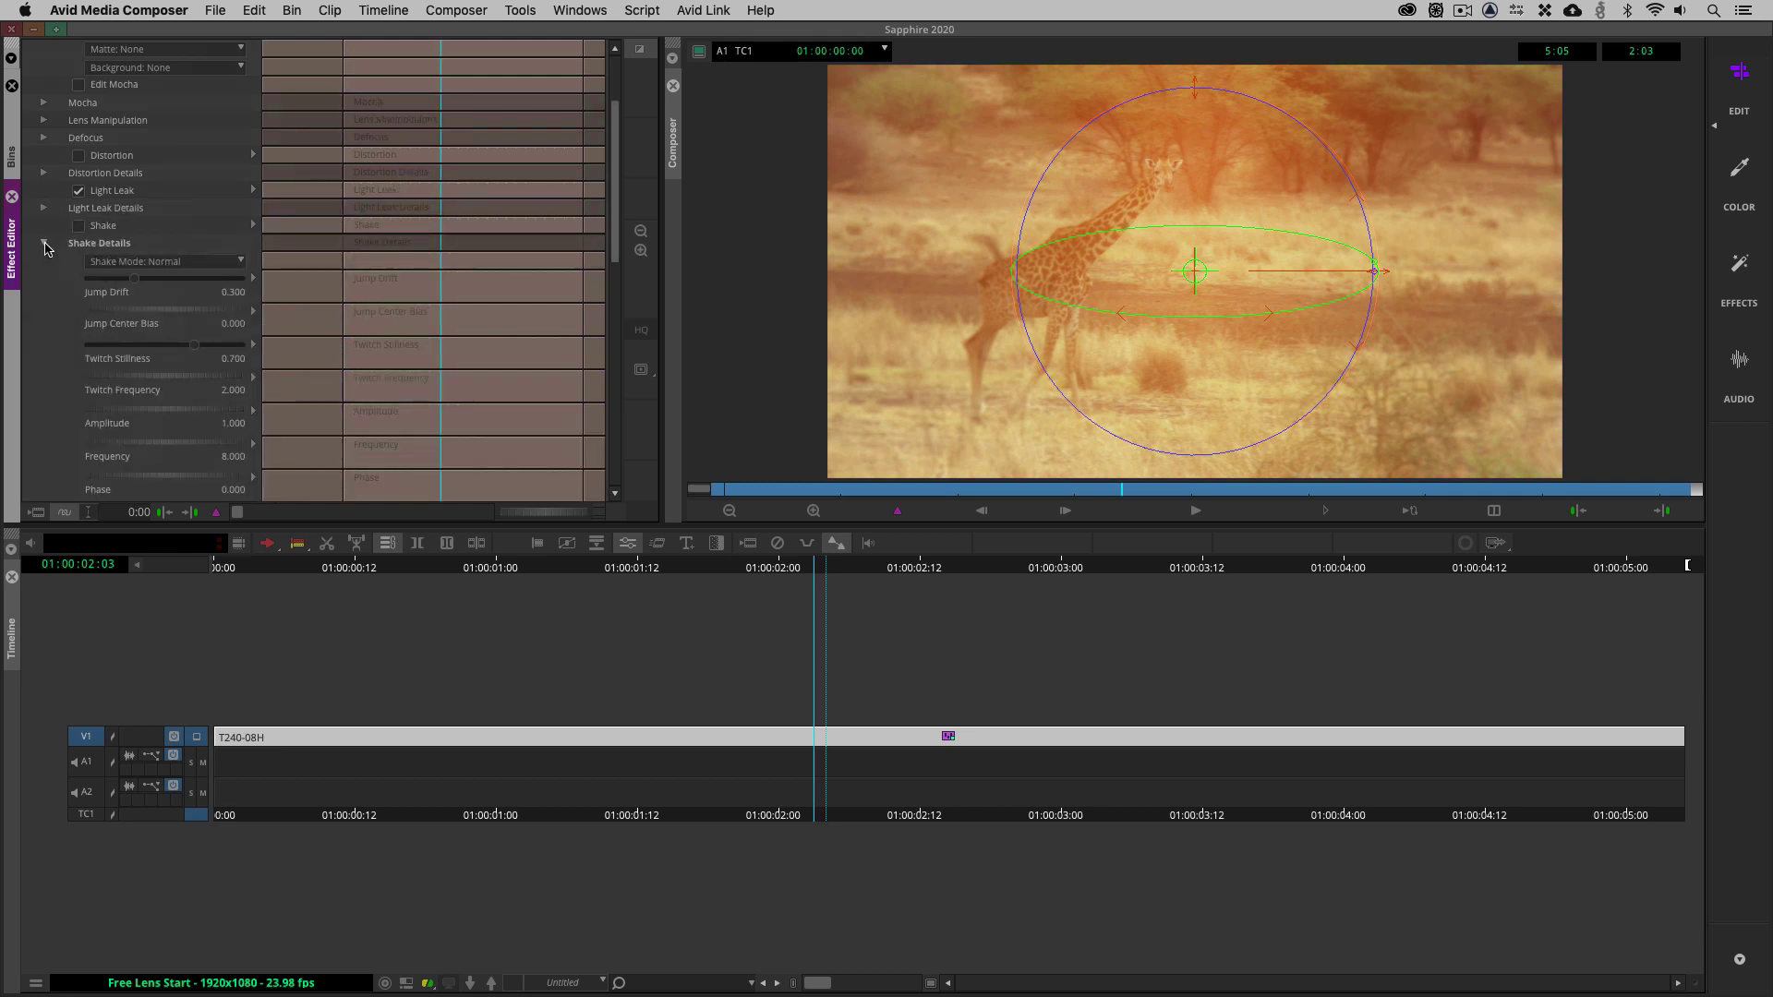
scroll(44, 249, down, 10)
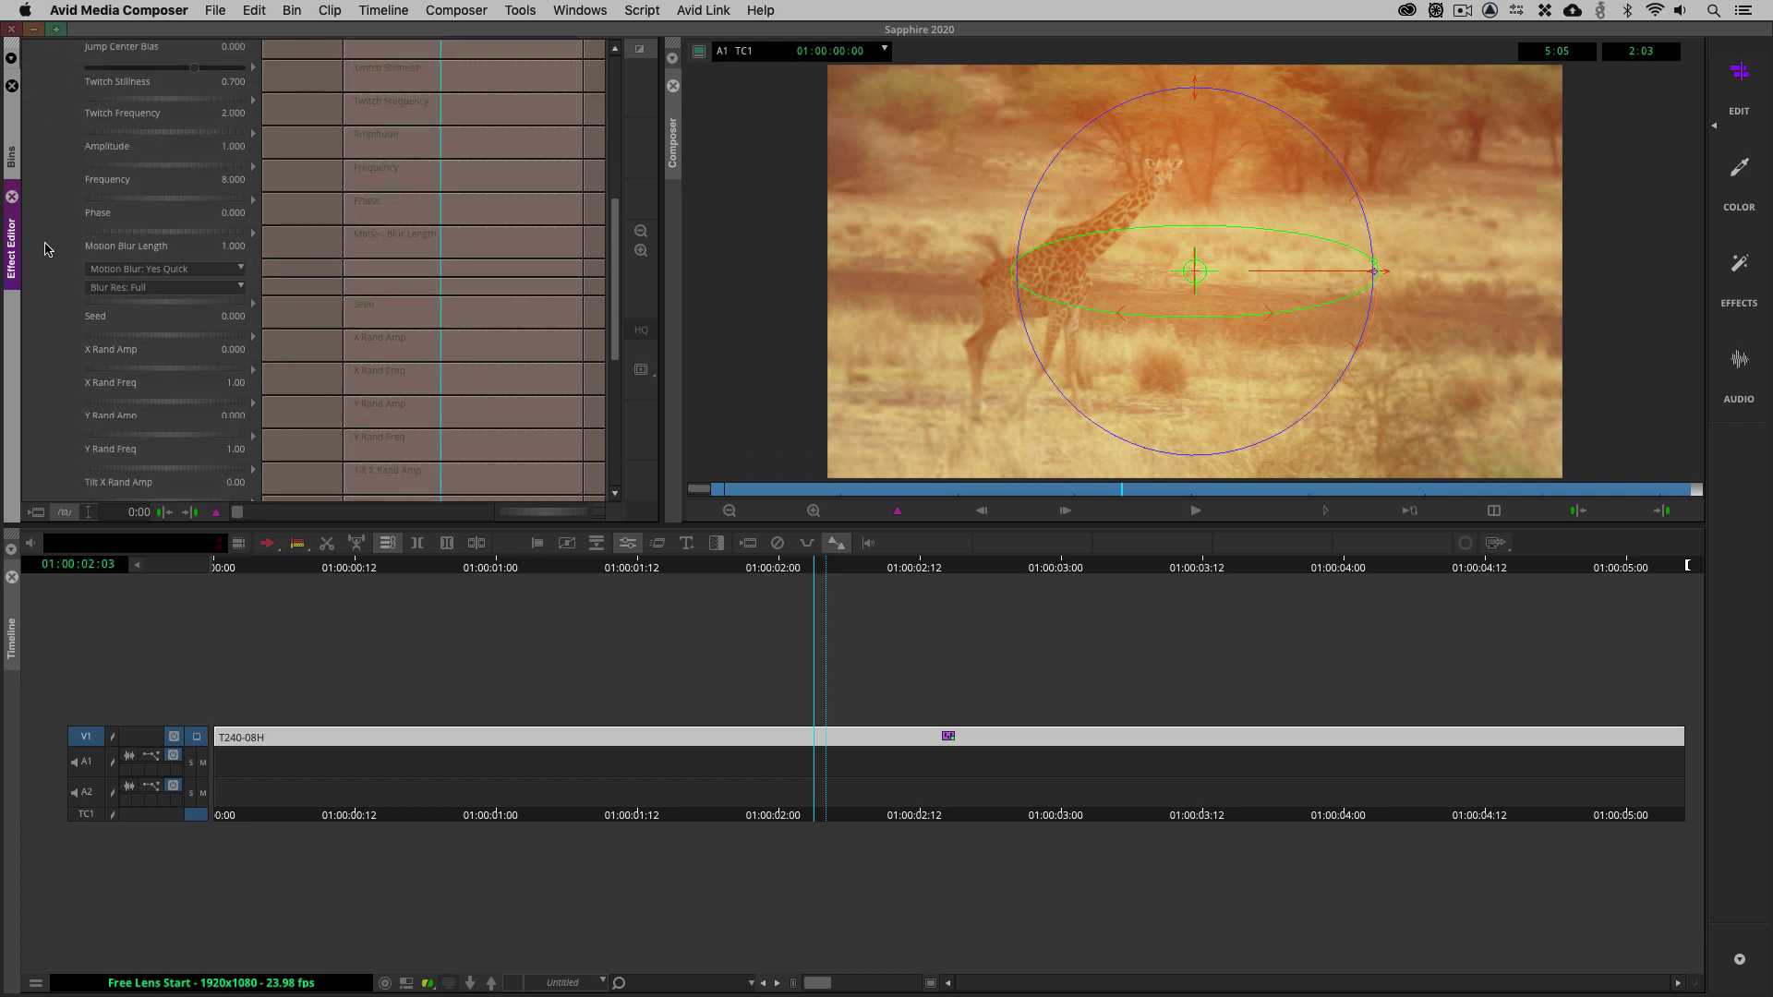
scroll(44, 250, down, 4)
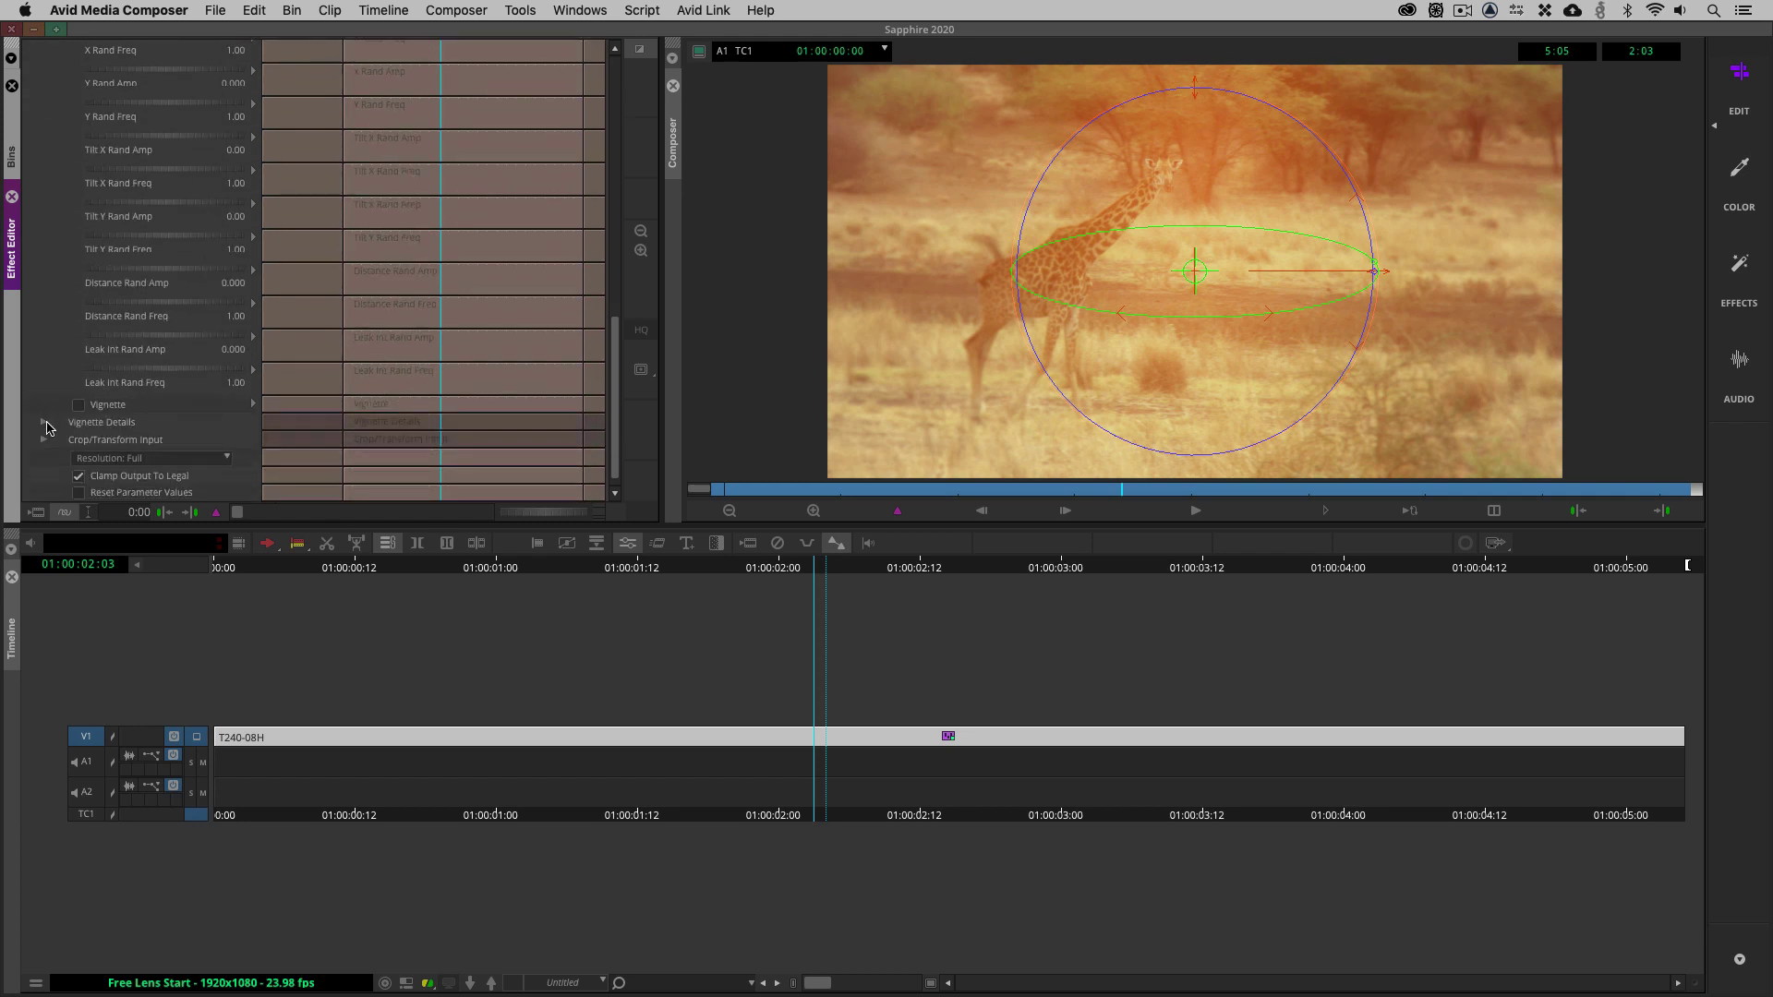
click(45, 423)
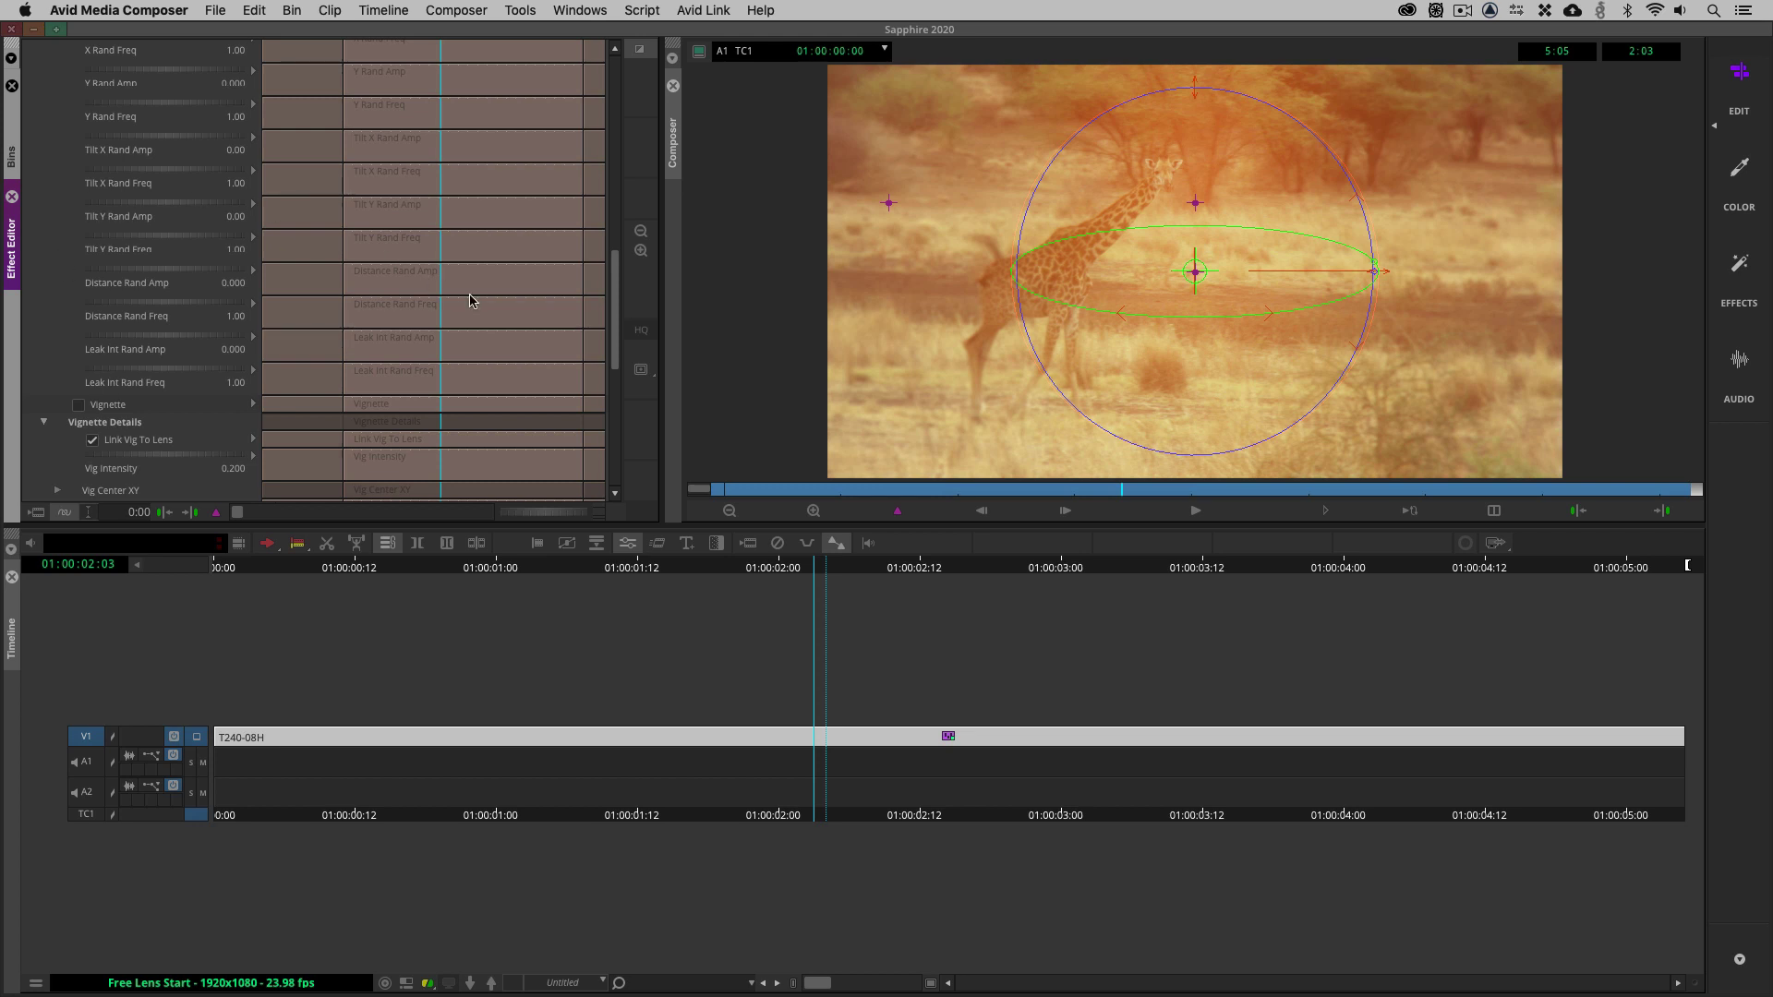
drag(614, 311, 616, 62)
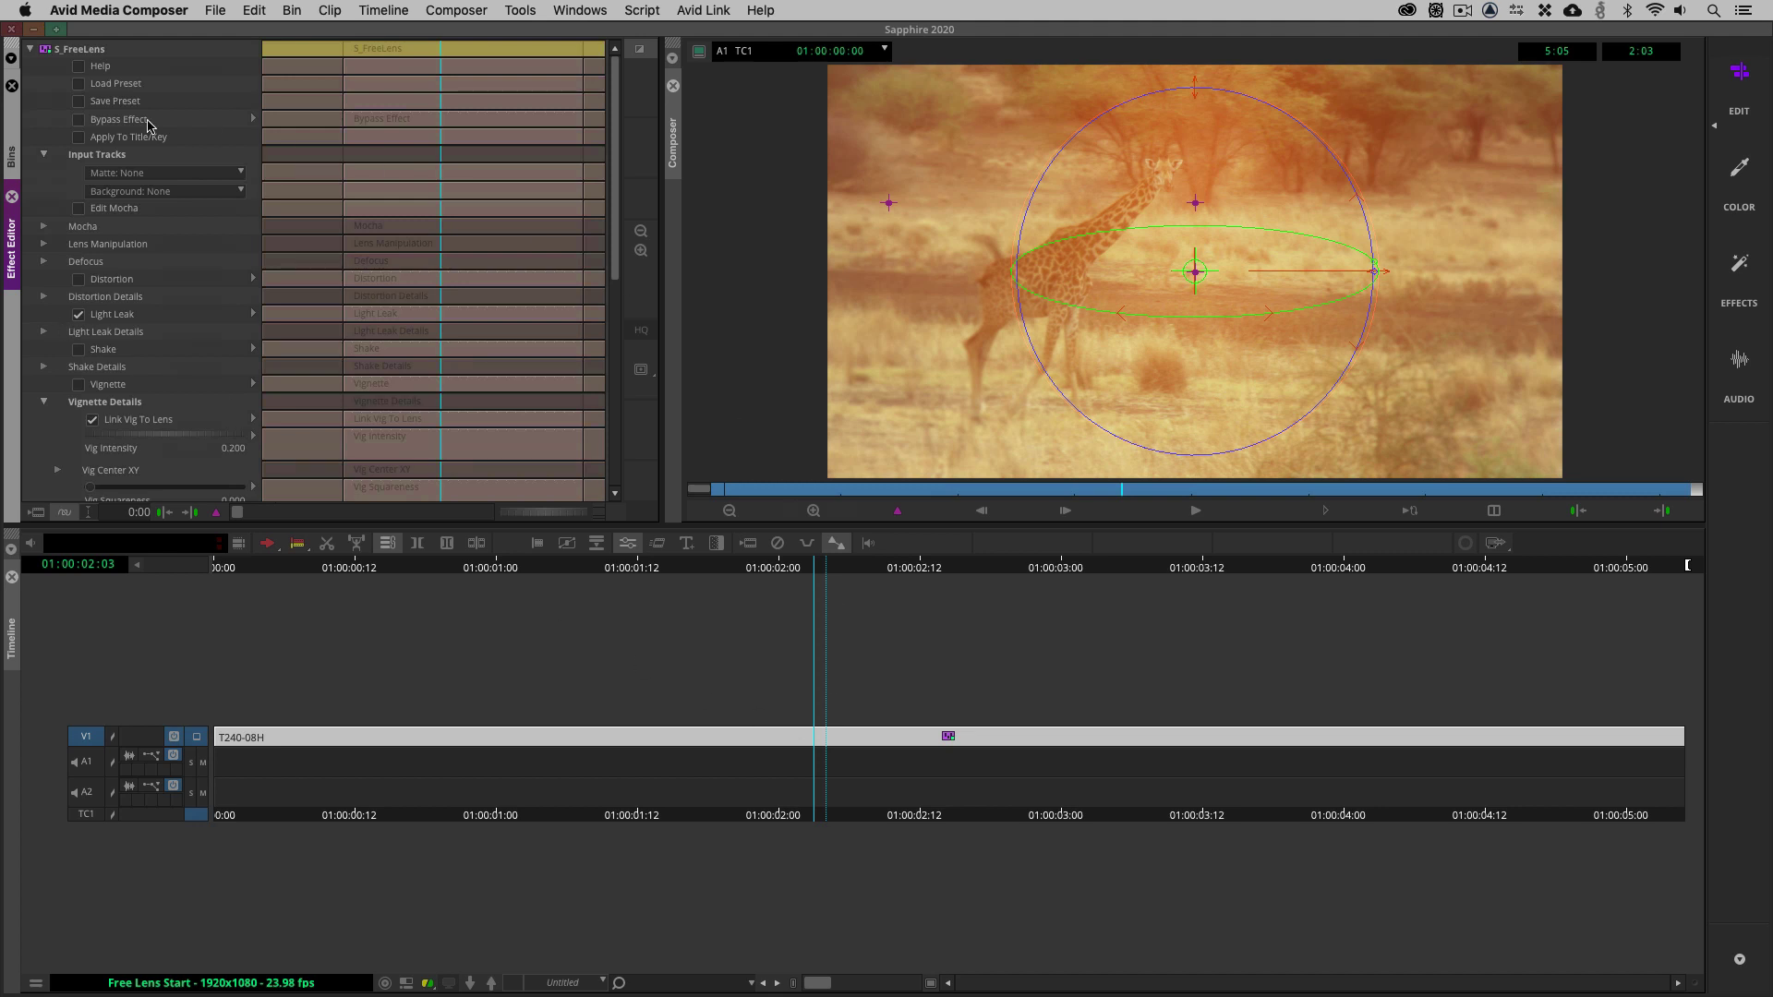
Step: Switch to the Bins tab so the Sapphire 2020 Bin's sequences are listed
click(13, 138)
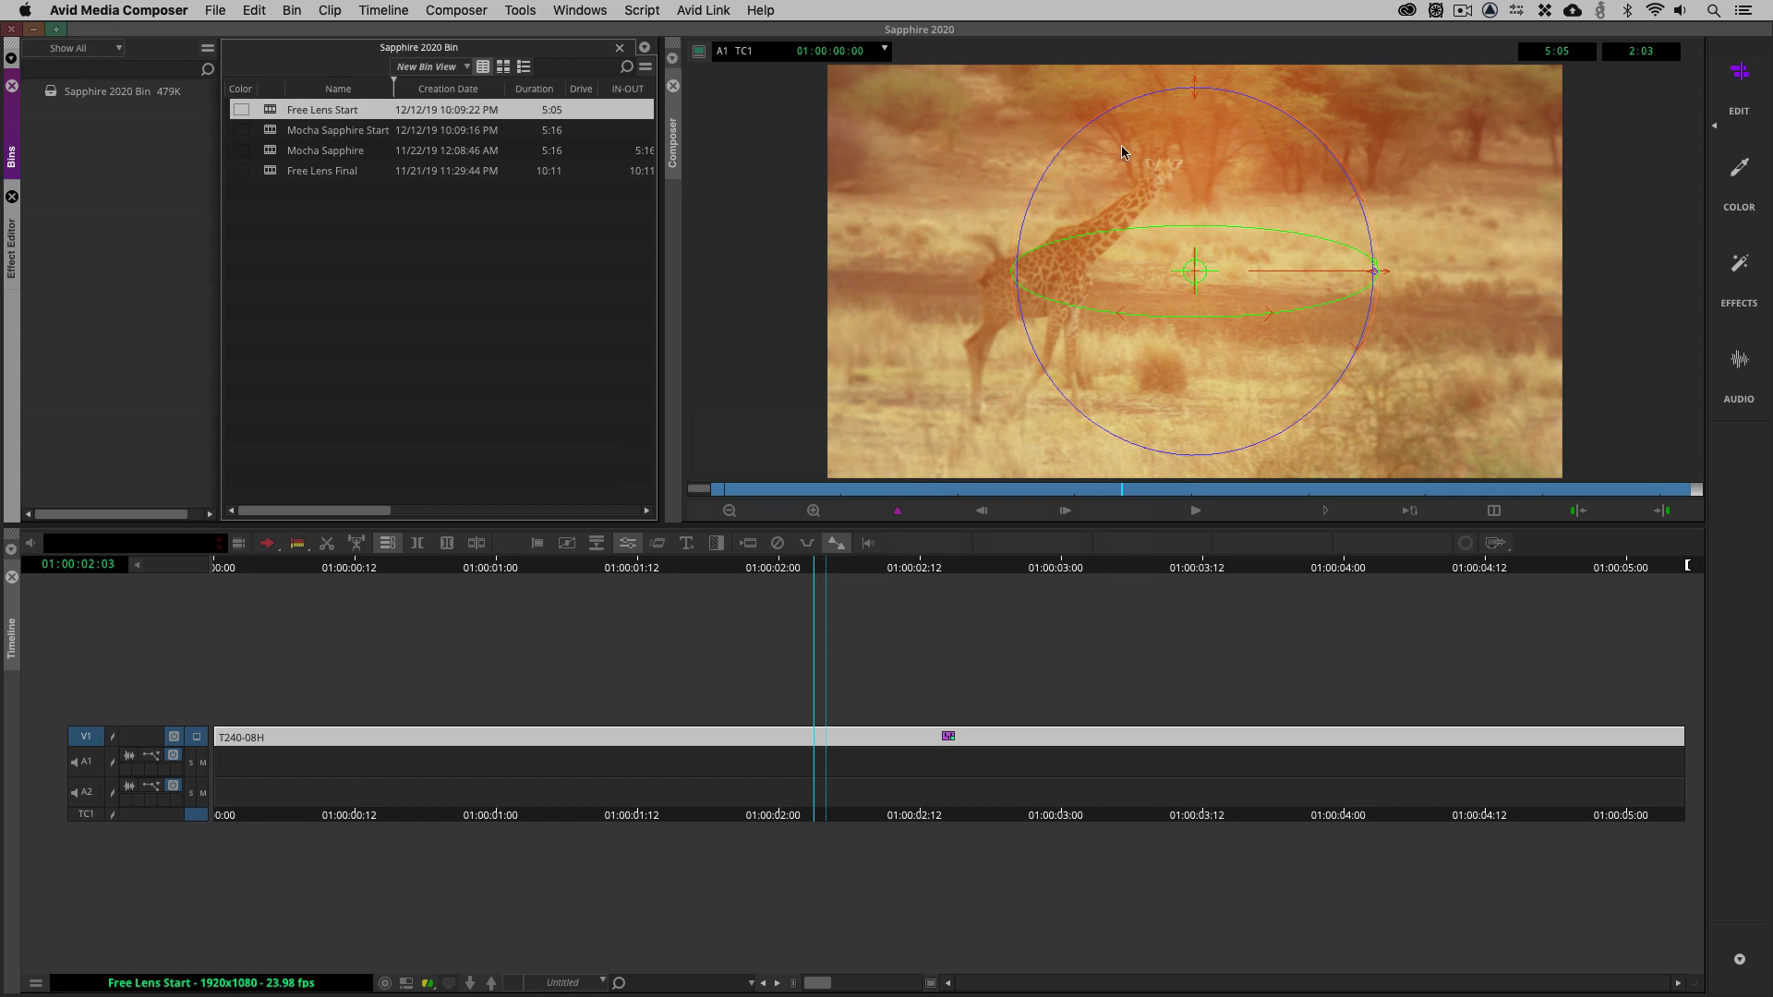
Step: Load the Mocha Sapphire Start sequence and park the playhead near 01:00:02:00
click(270, 152)
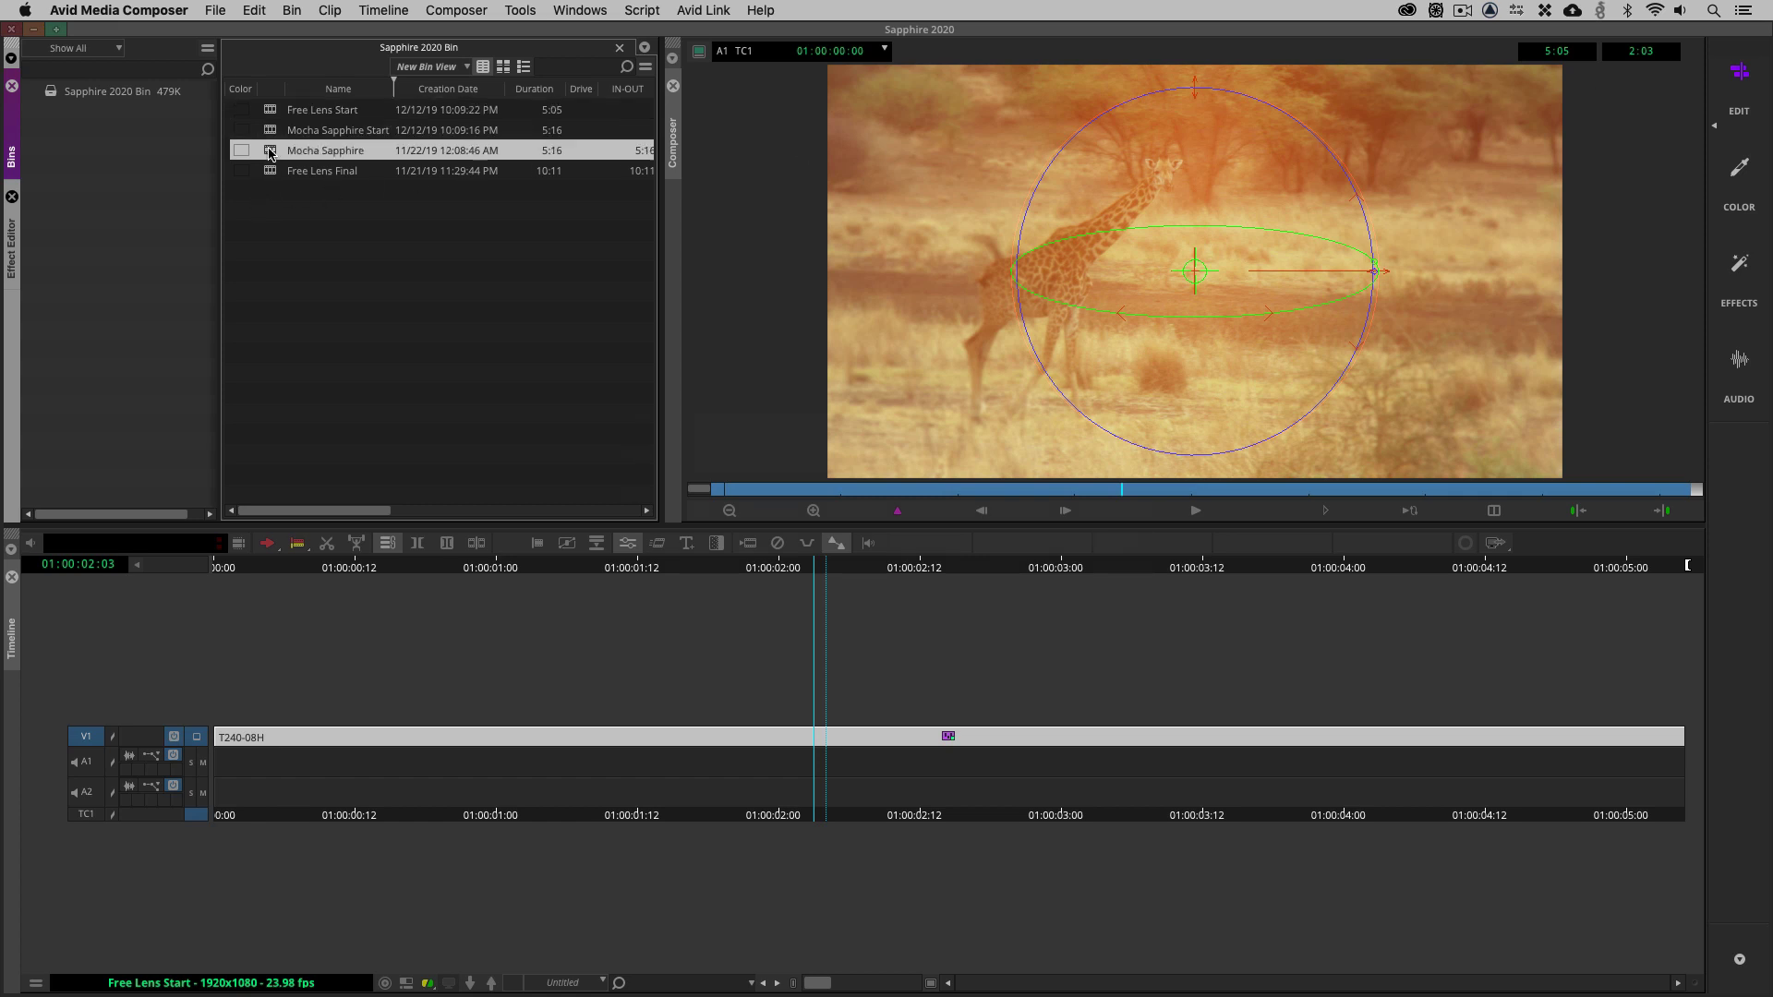
double_click(270, 153)
drag(757, 735, 98, 787)
click(325, 268)
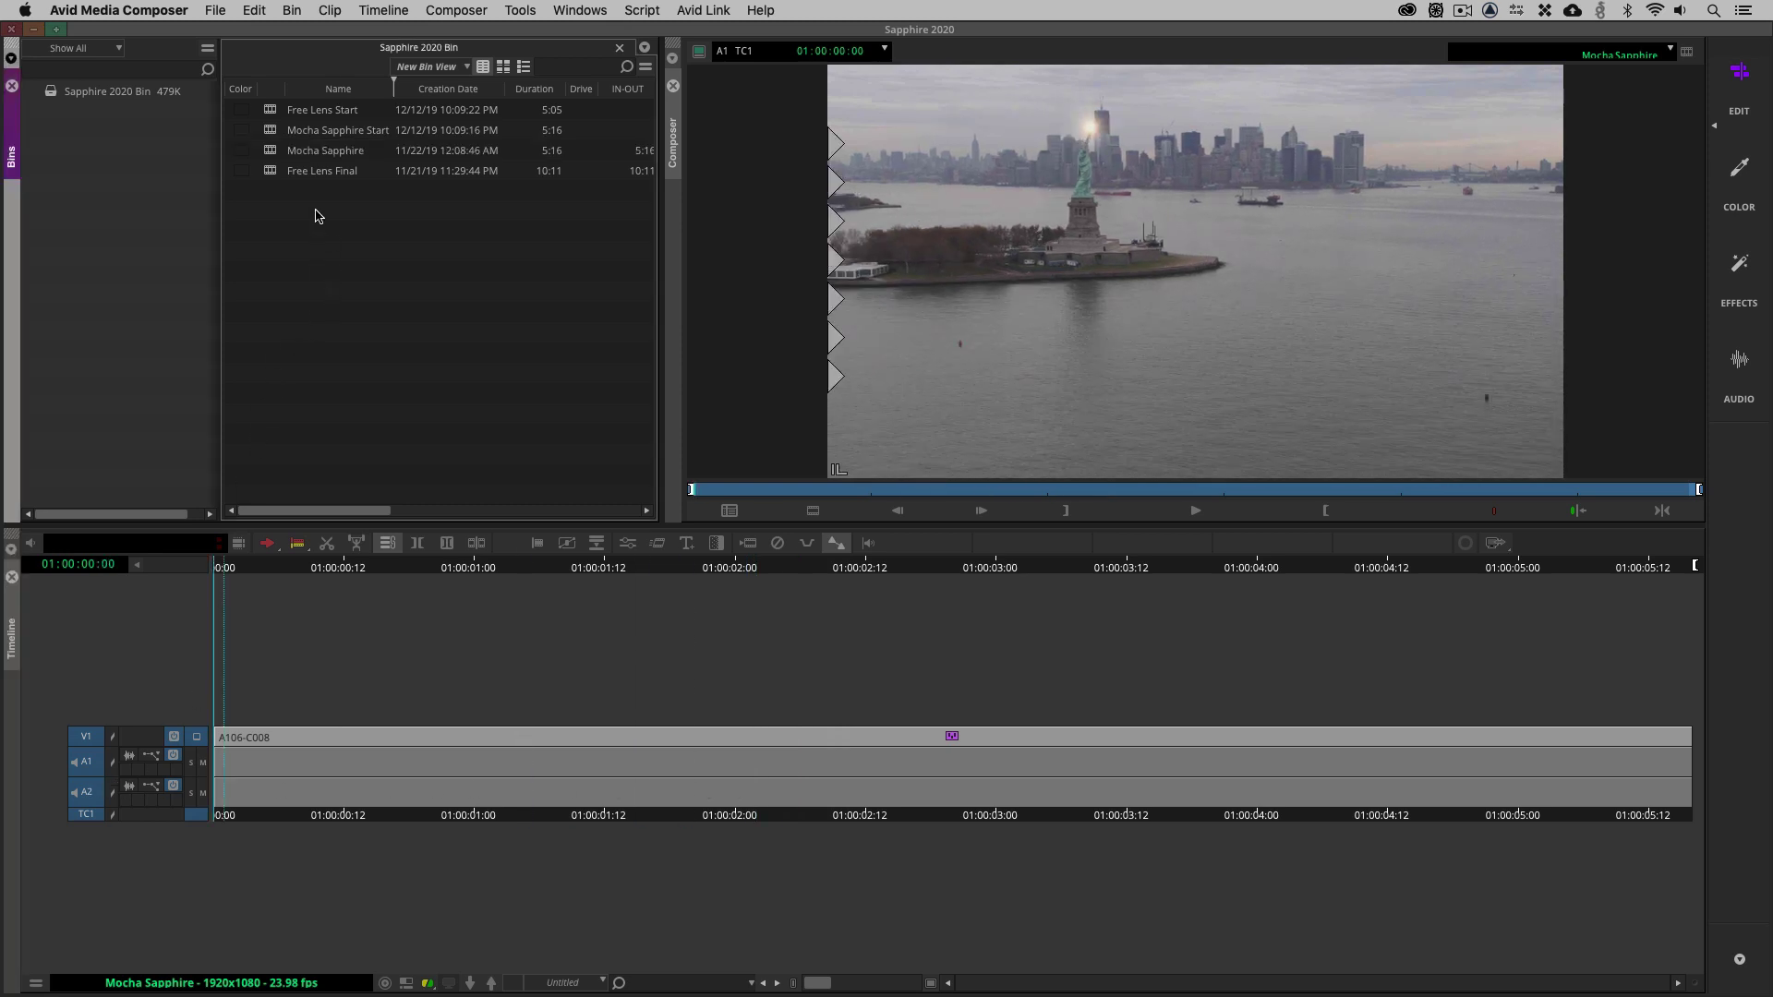
double_click(271, 135)
click(765, 736)
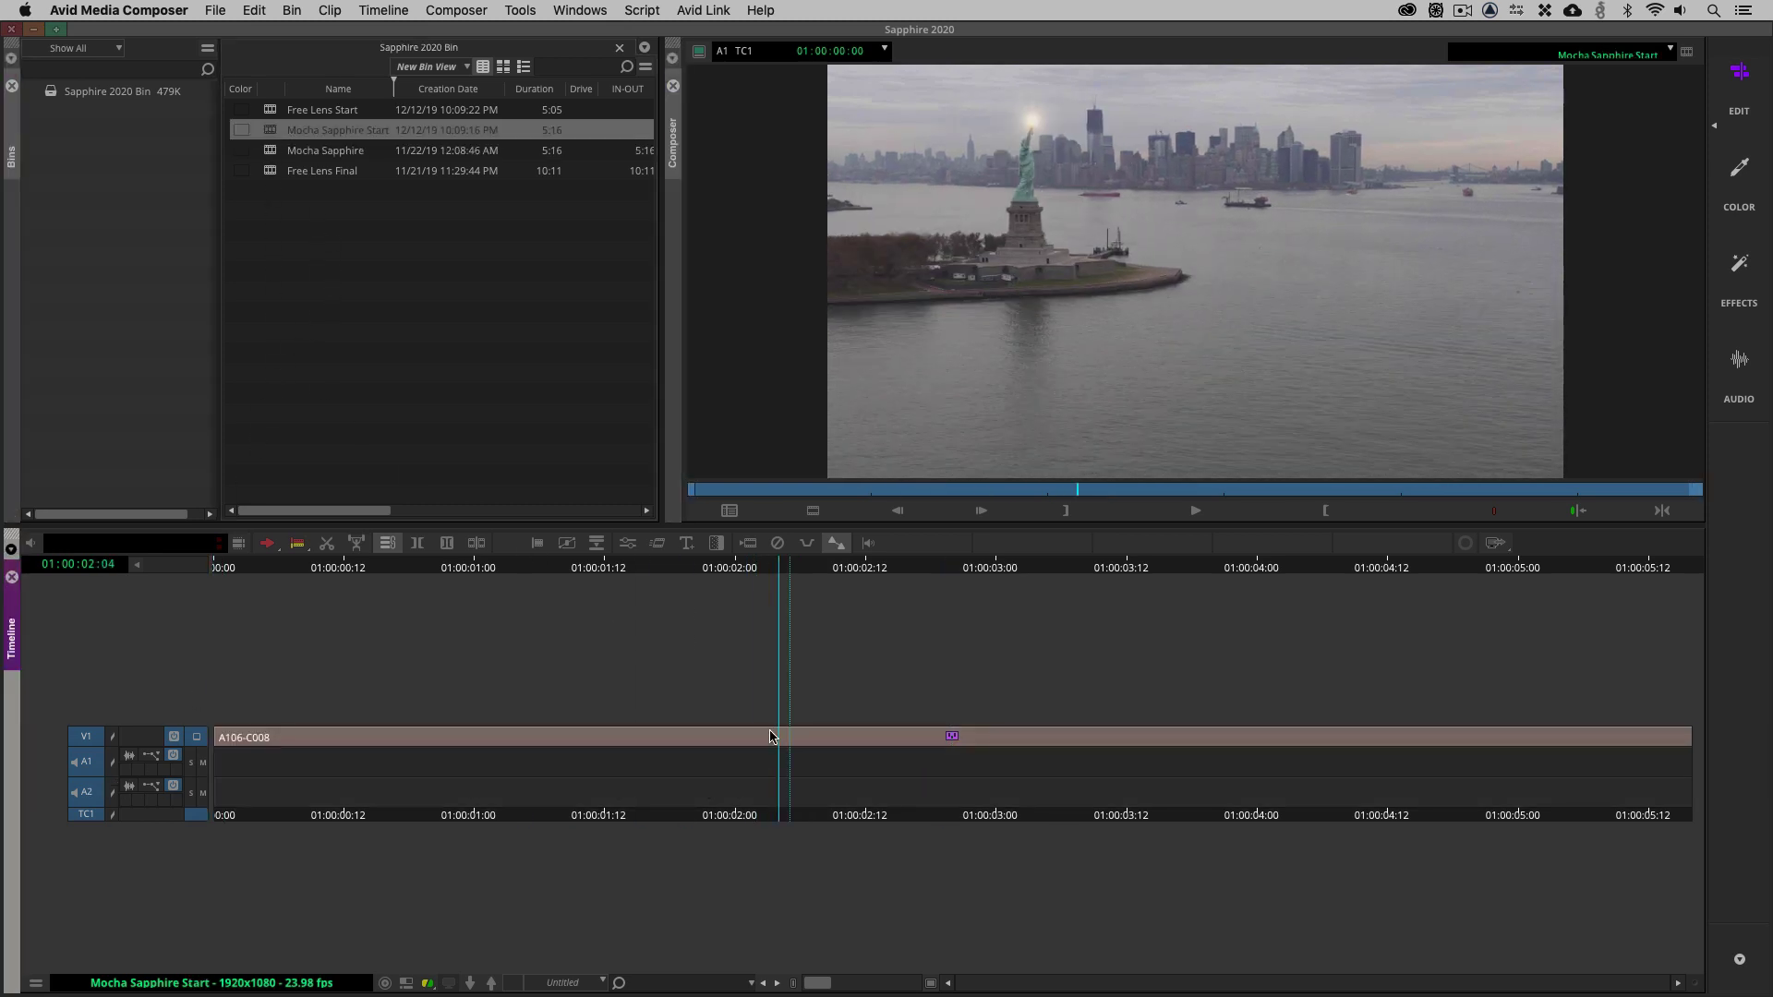
drag(766, 736, 0, 744)
Step: Find S_LensFlare by searching 'Flar', apply it to the Statue of Liberty clip, and open its settings
key(super+8)
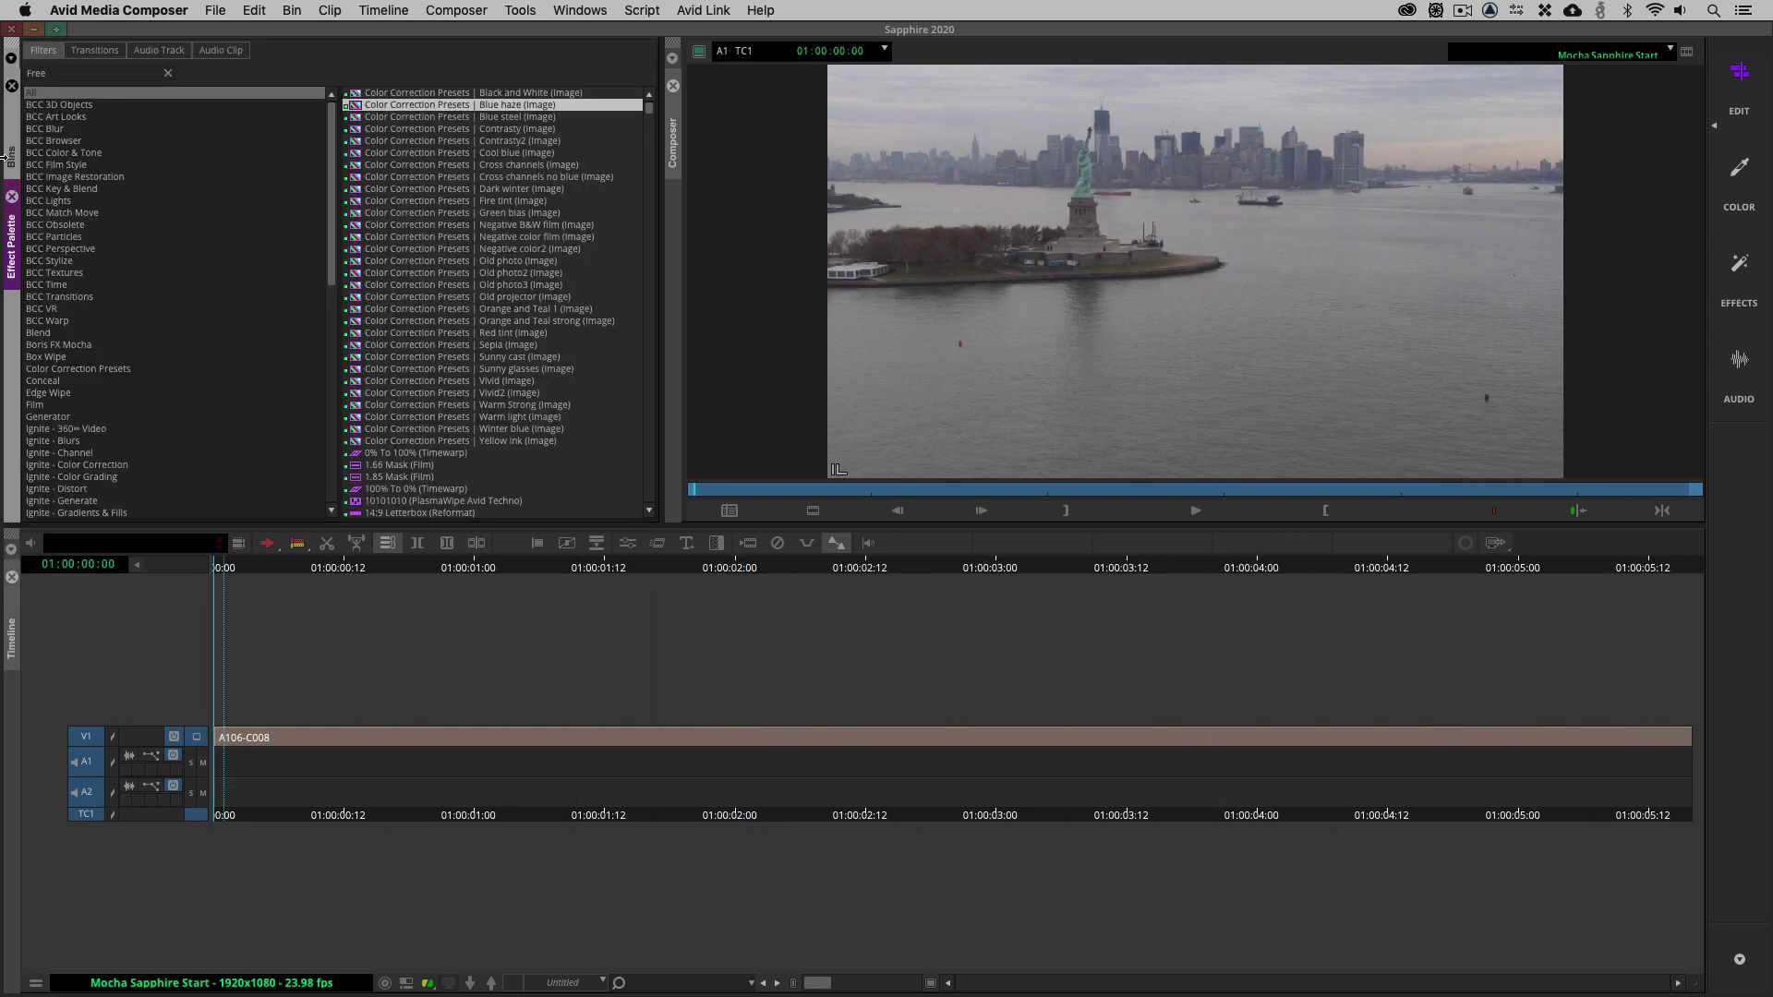
text(Flar)
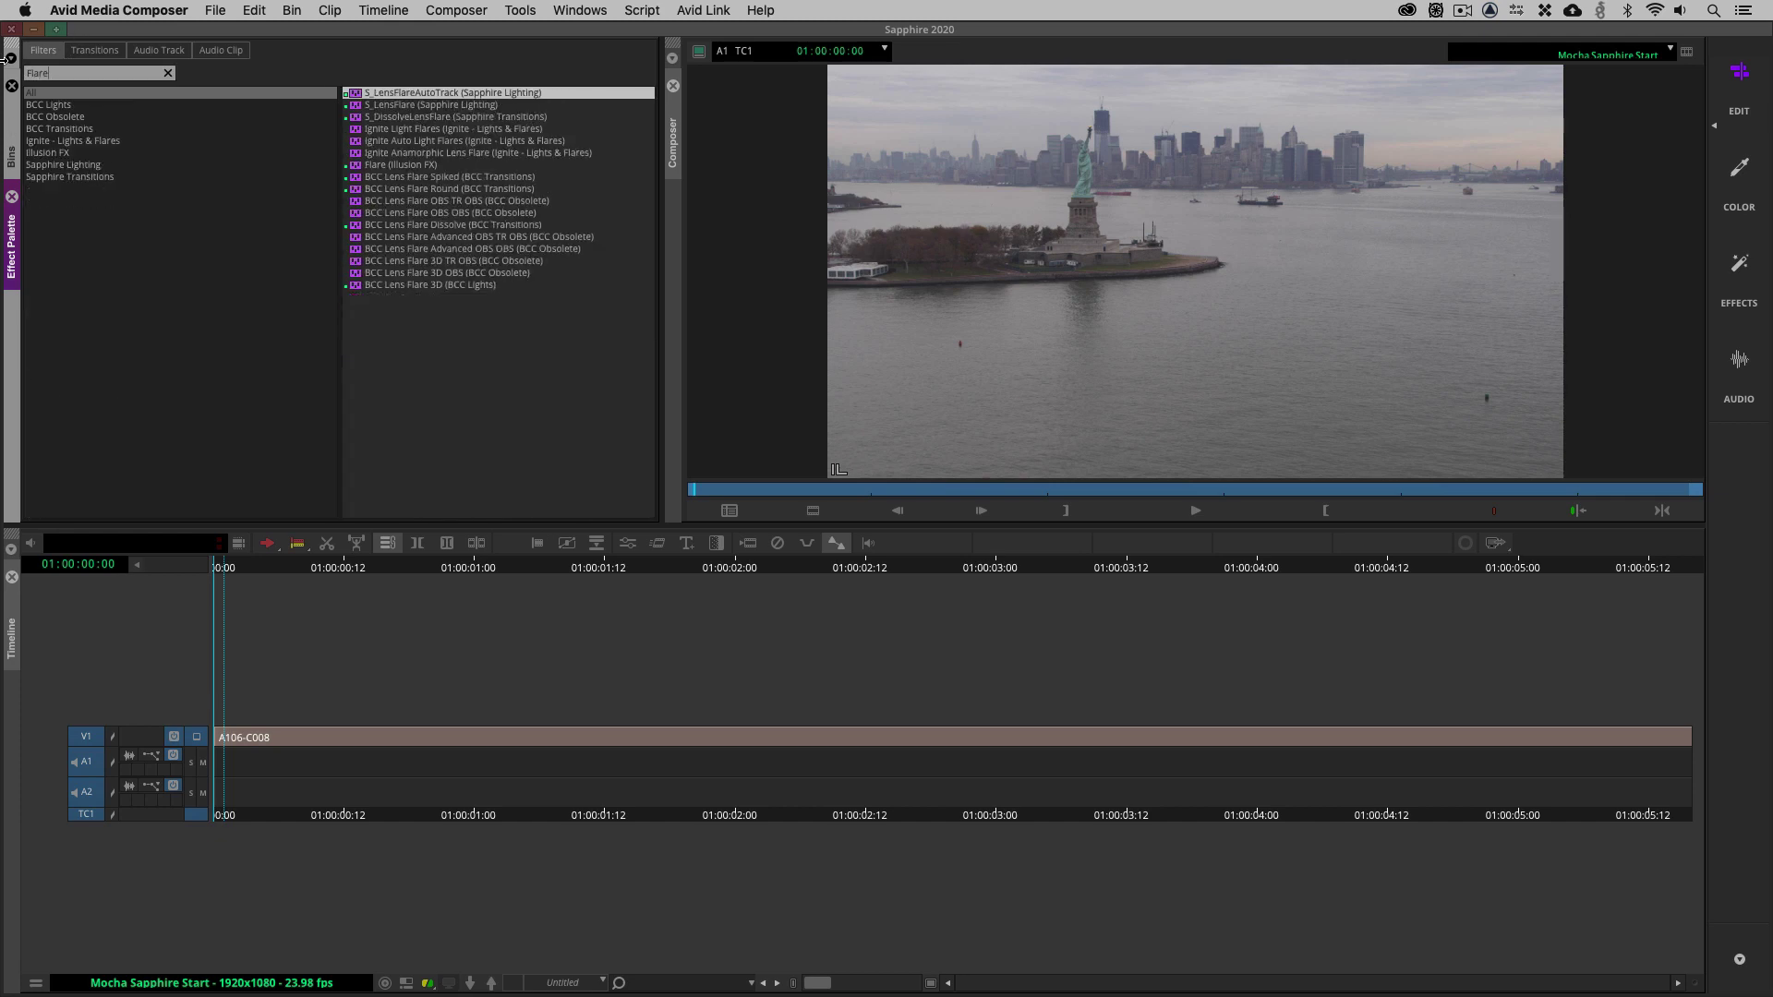
click(421, 105)
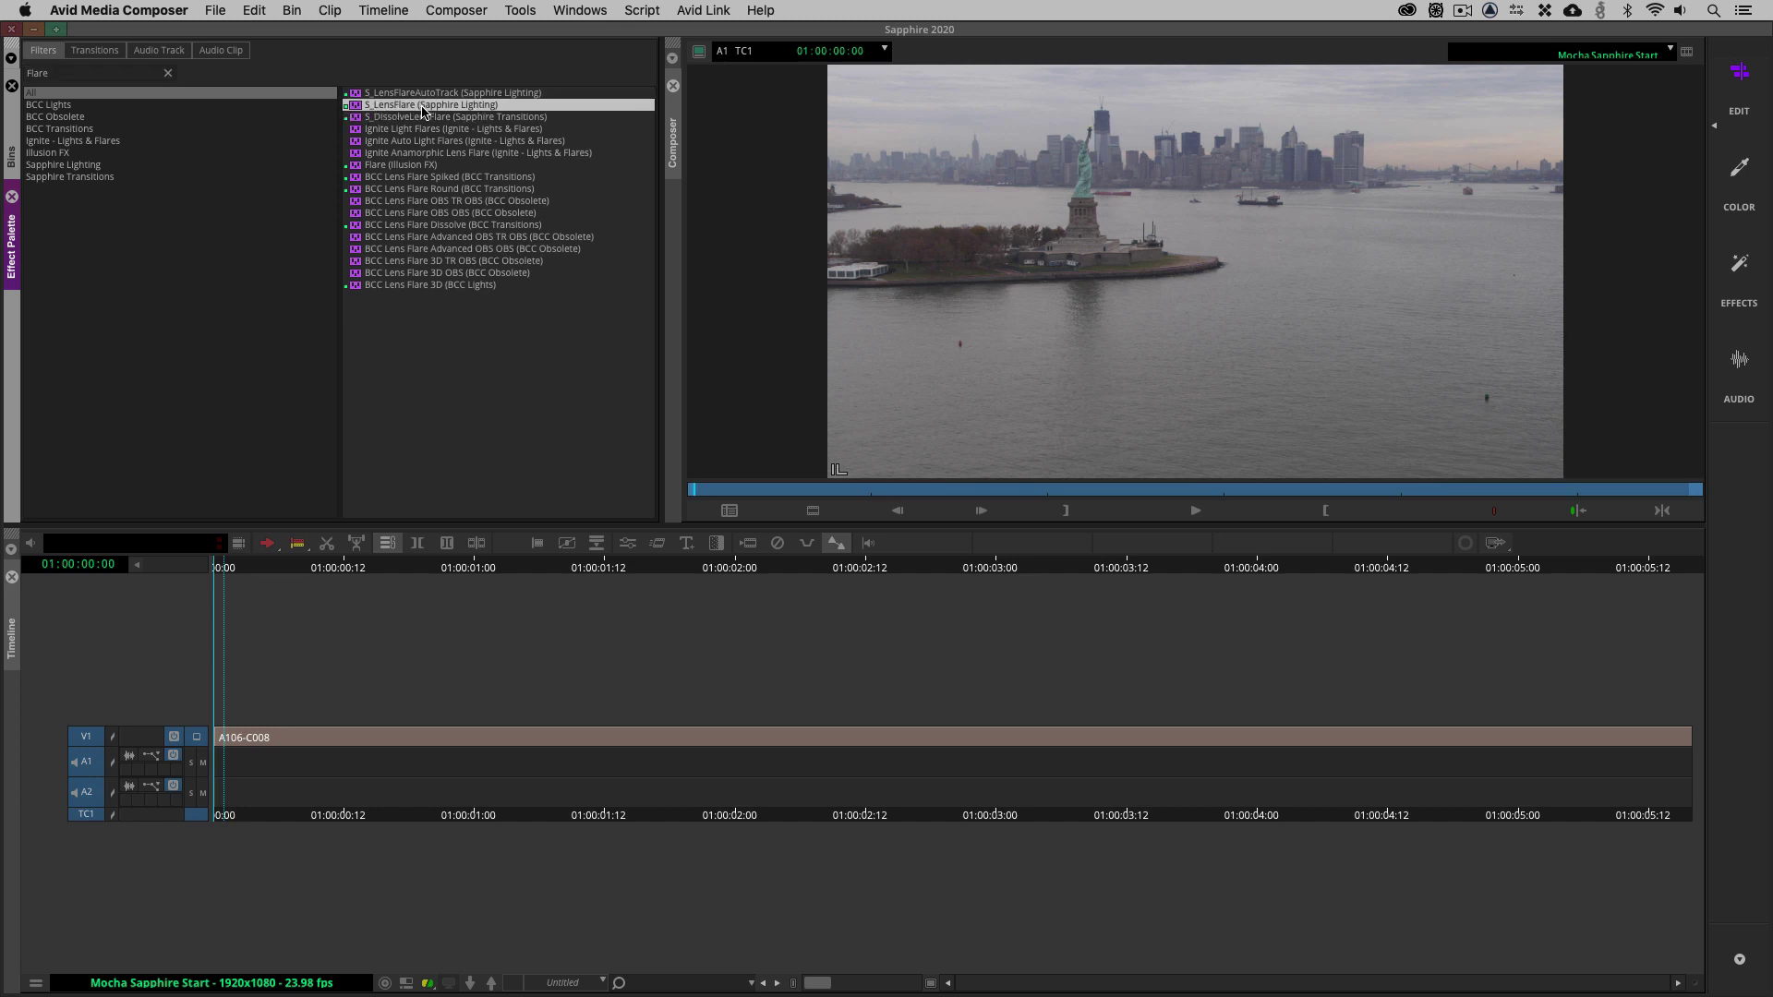
drag(376, 107, 894, 736)
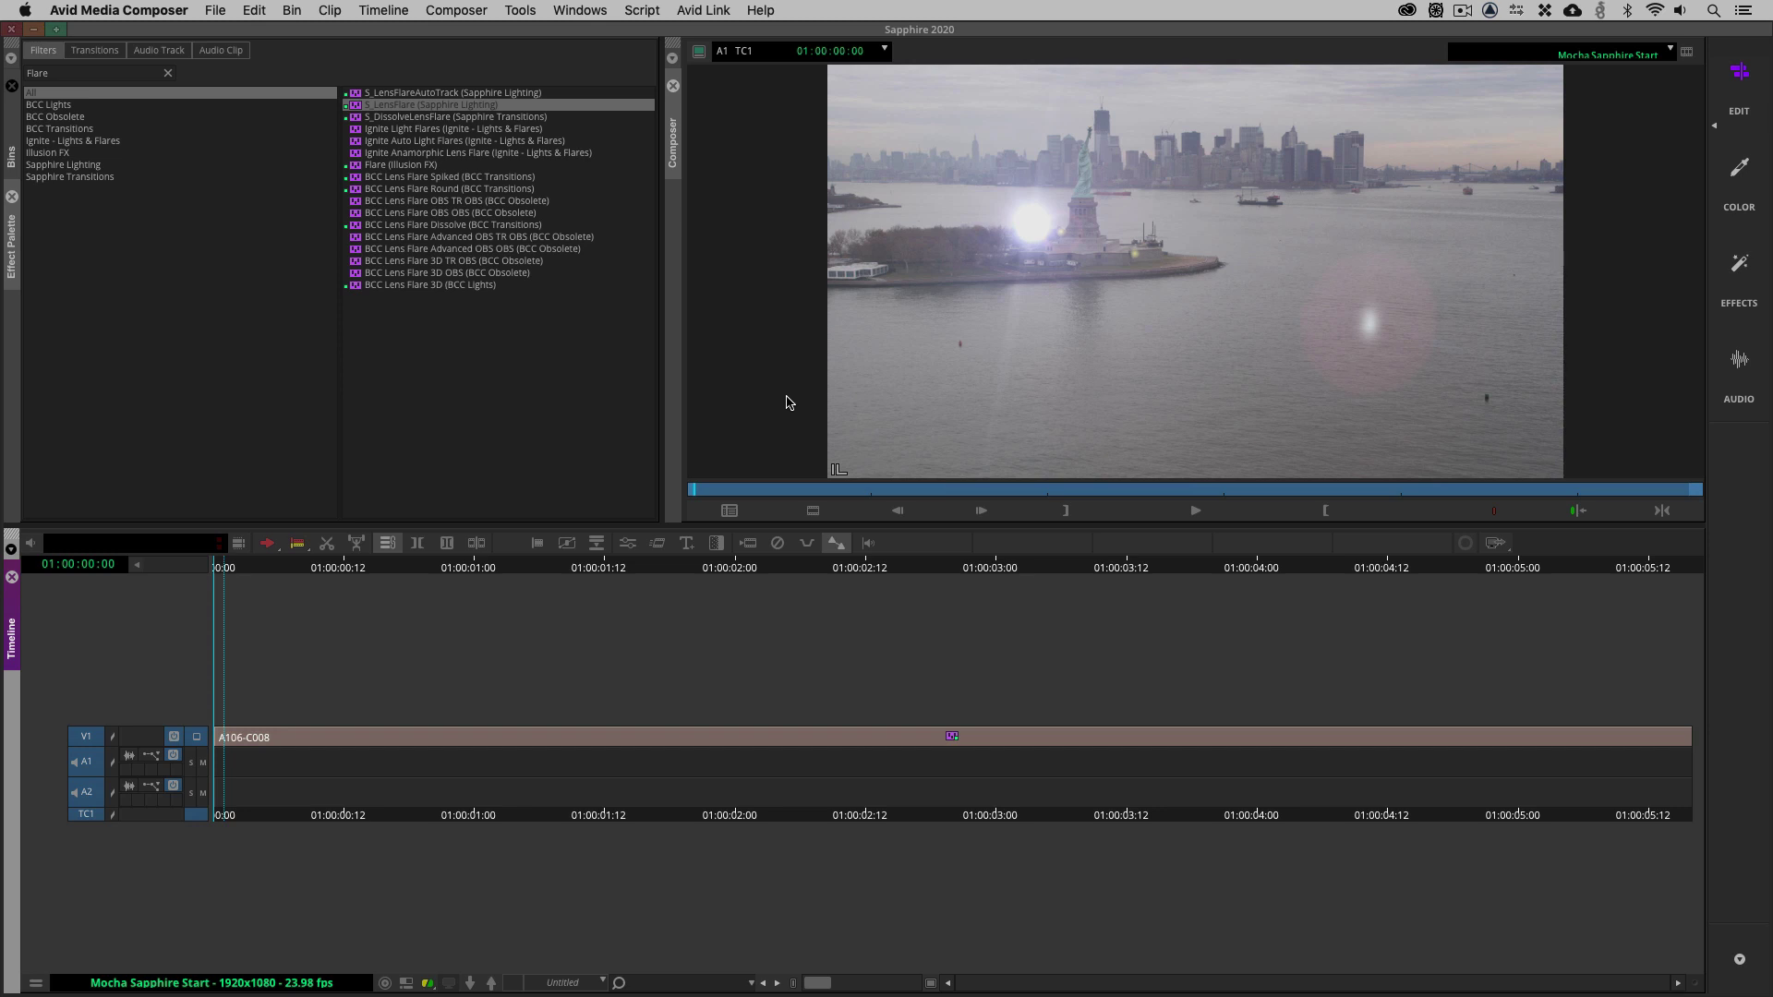
click(954, 736)
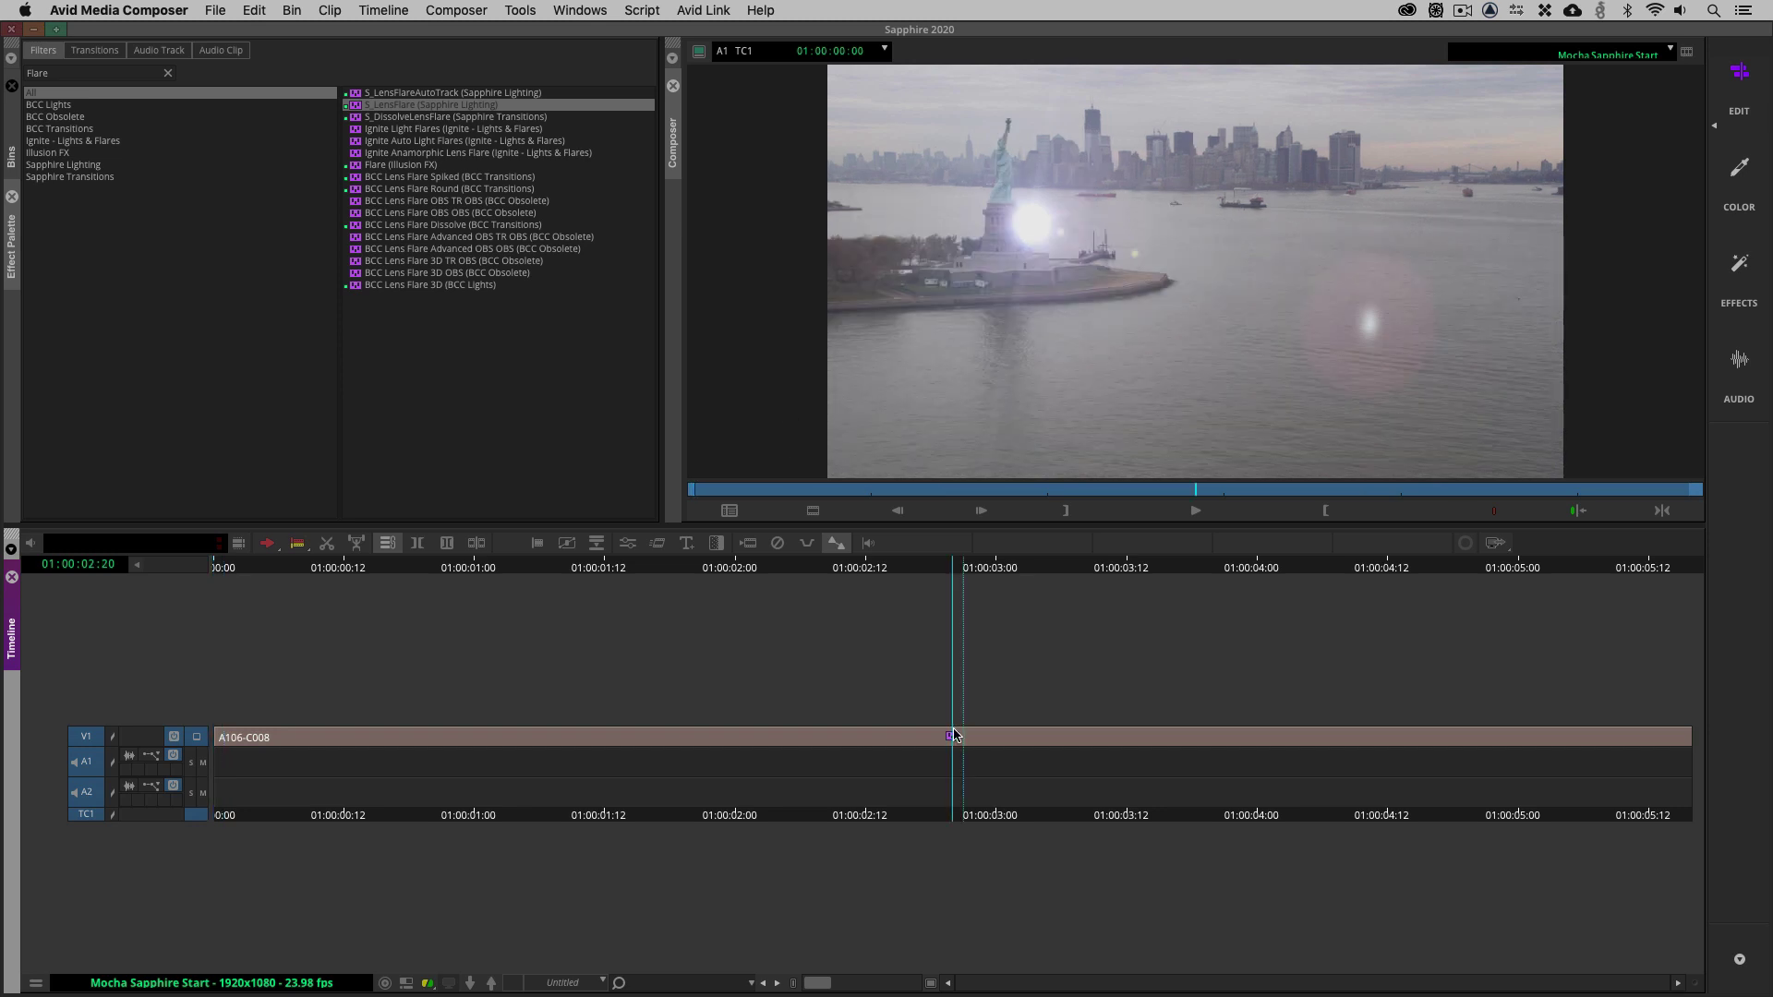
click(951, 736)
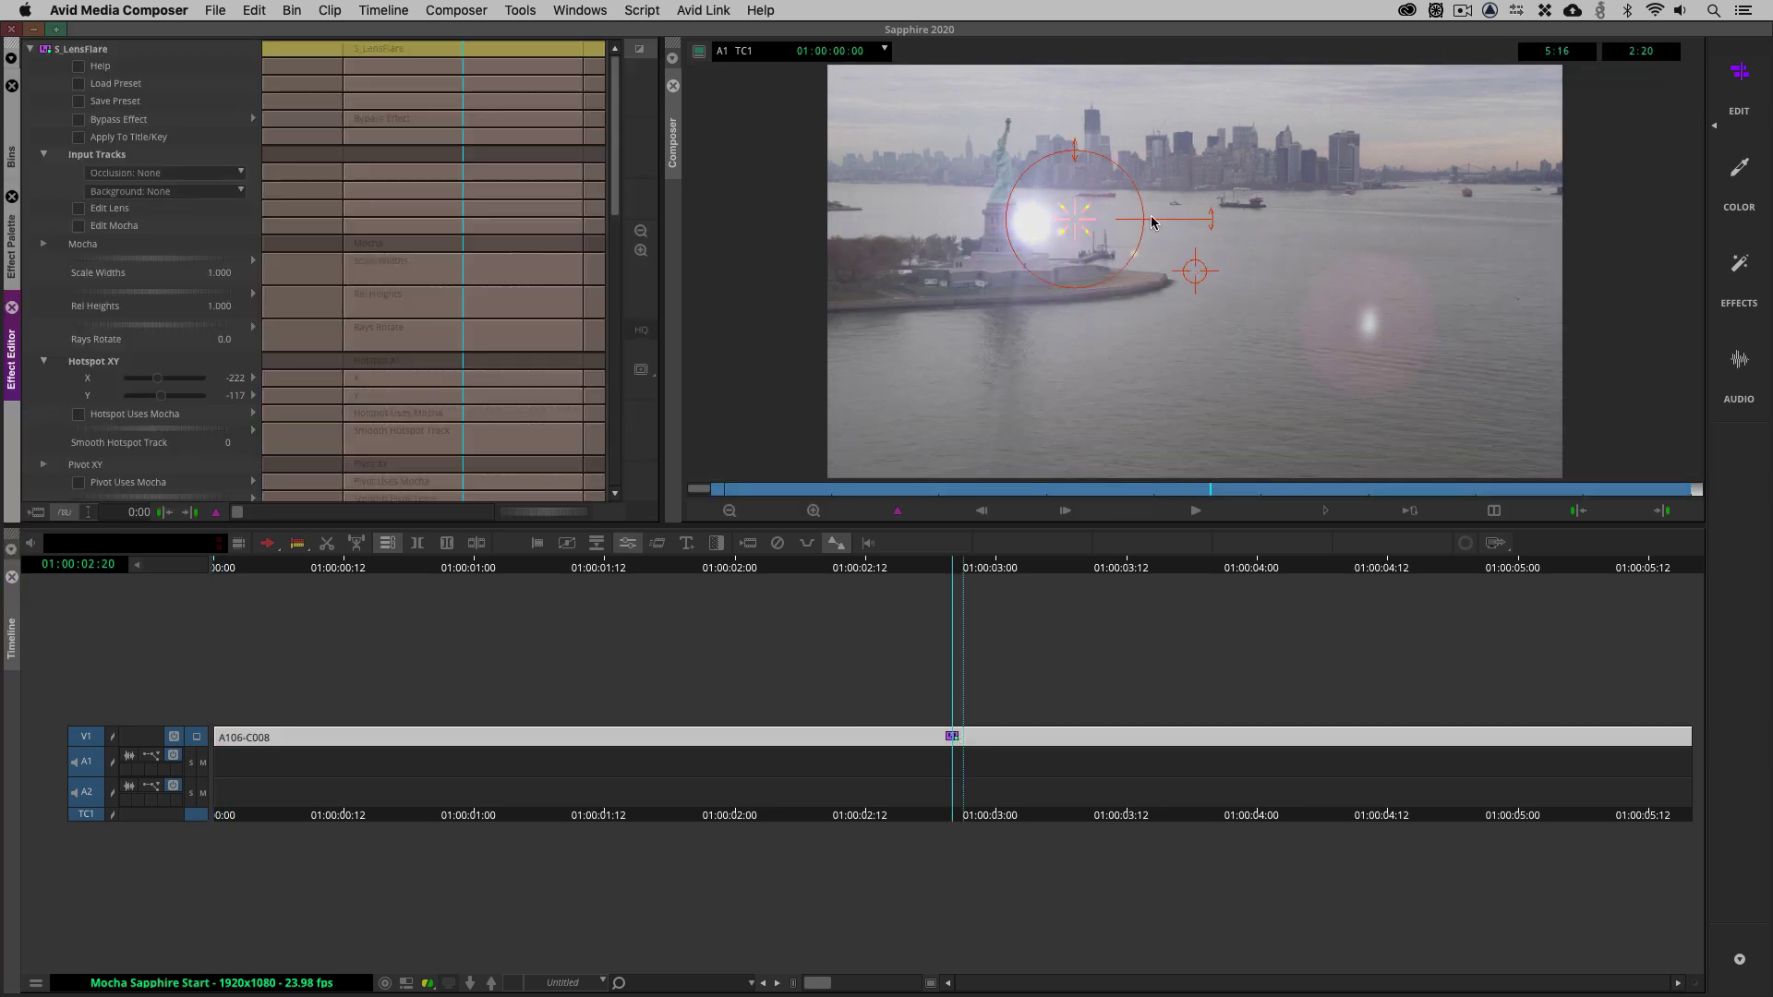
Step: Drag the flare hotspot onto the water mid-frame, to about X 1, Y 28
drag(1206, 216, 1191, 287)
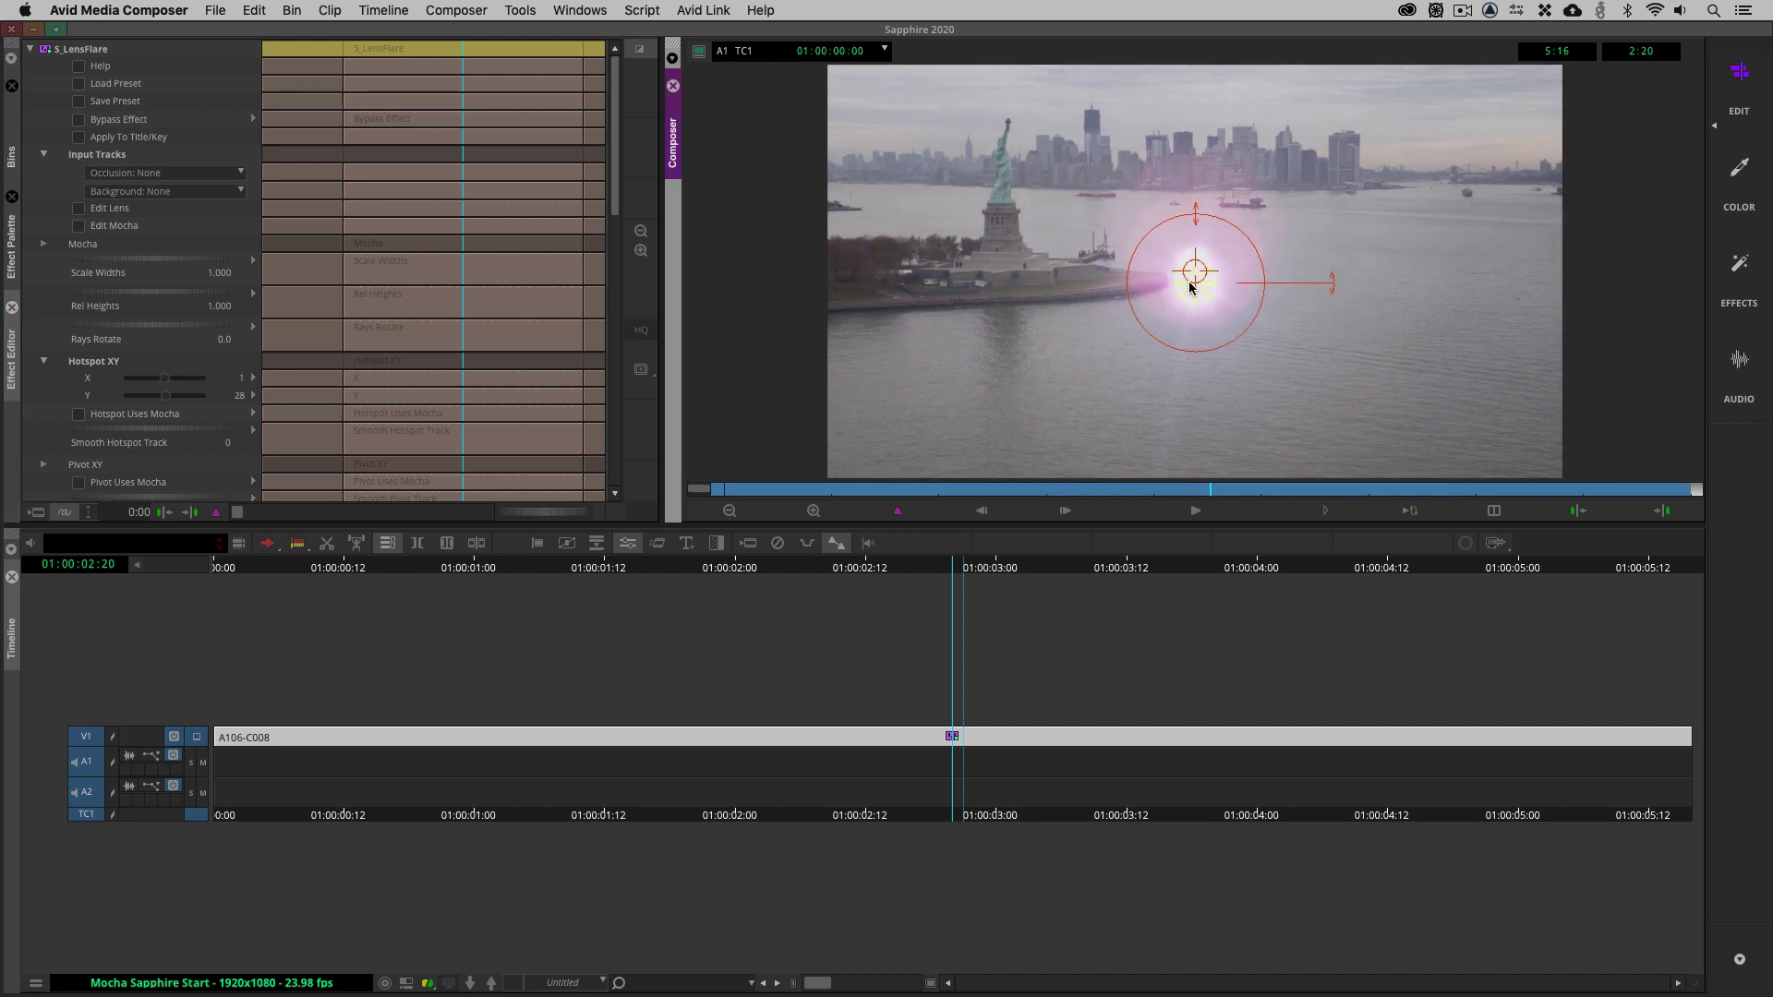
Step: Load the California Sun preset onto the lens flare from the Sapphire Preset Browser
click(116, 84)
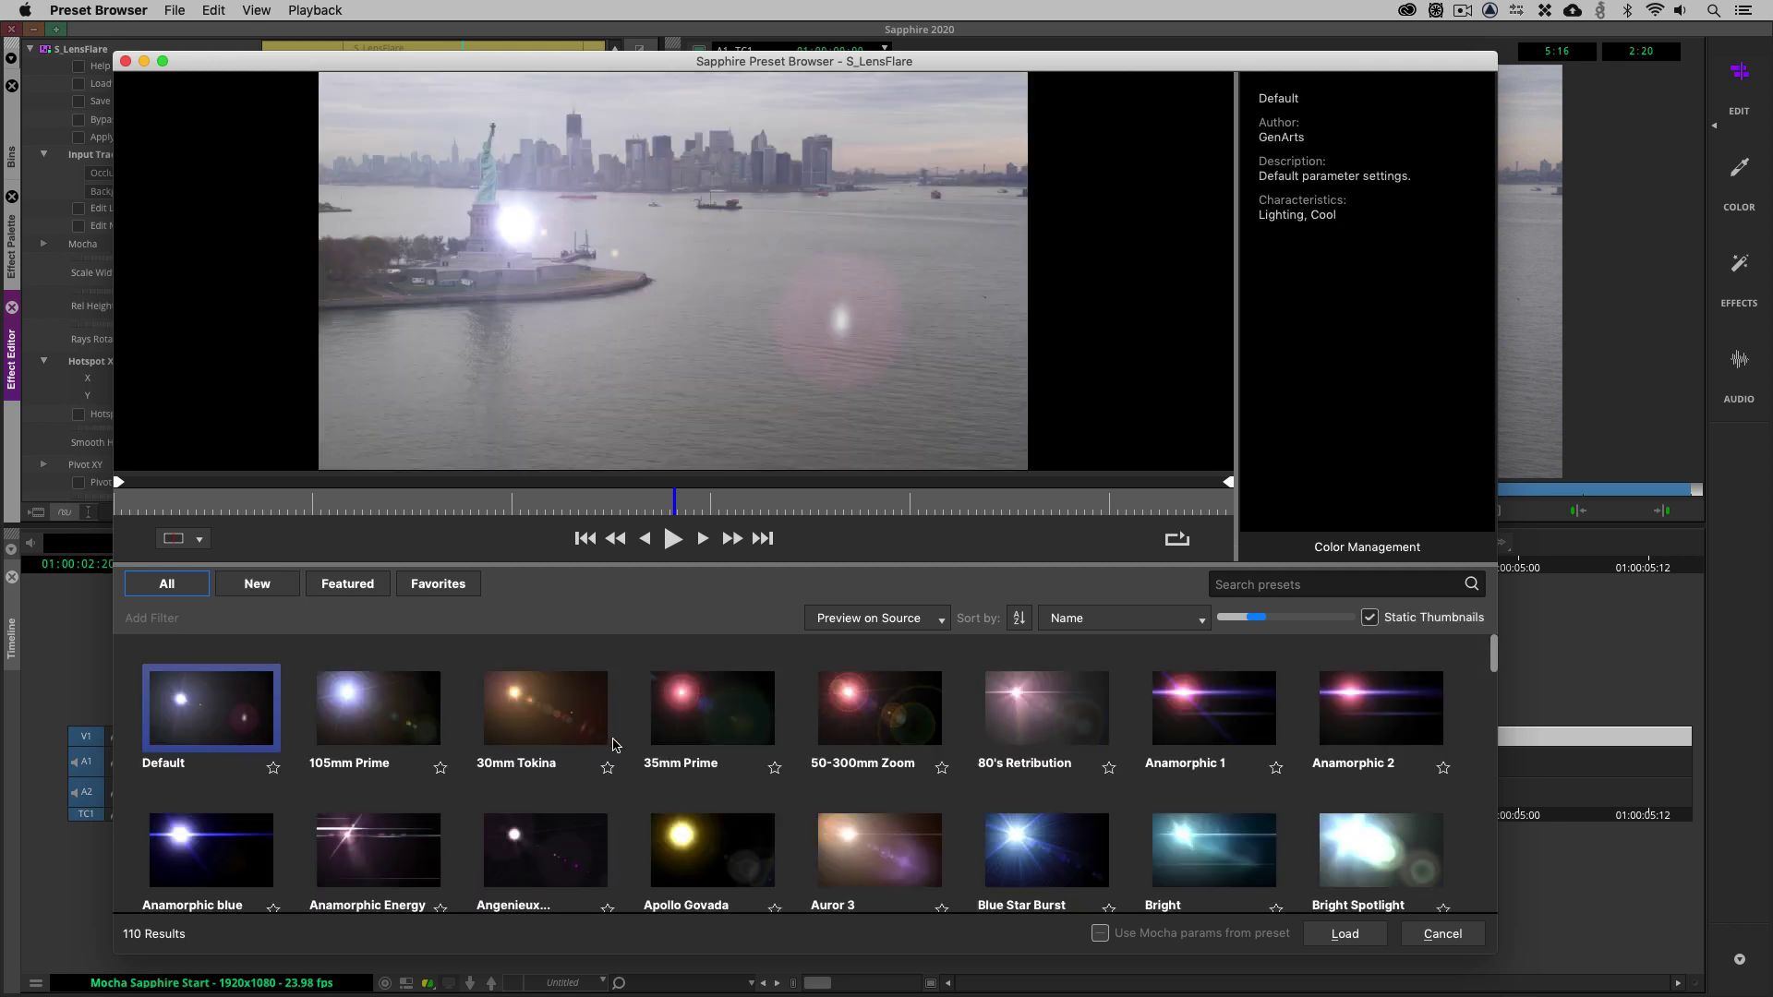
scroll(624, 727, down, 3)
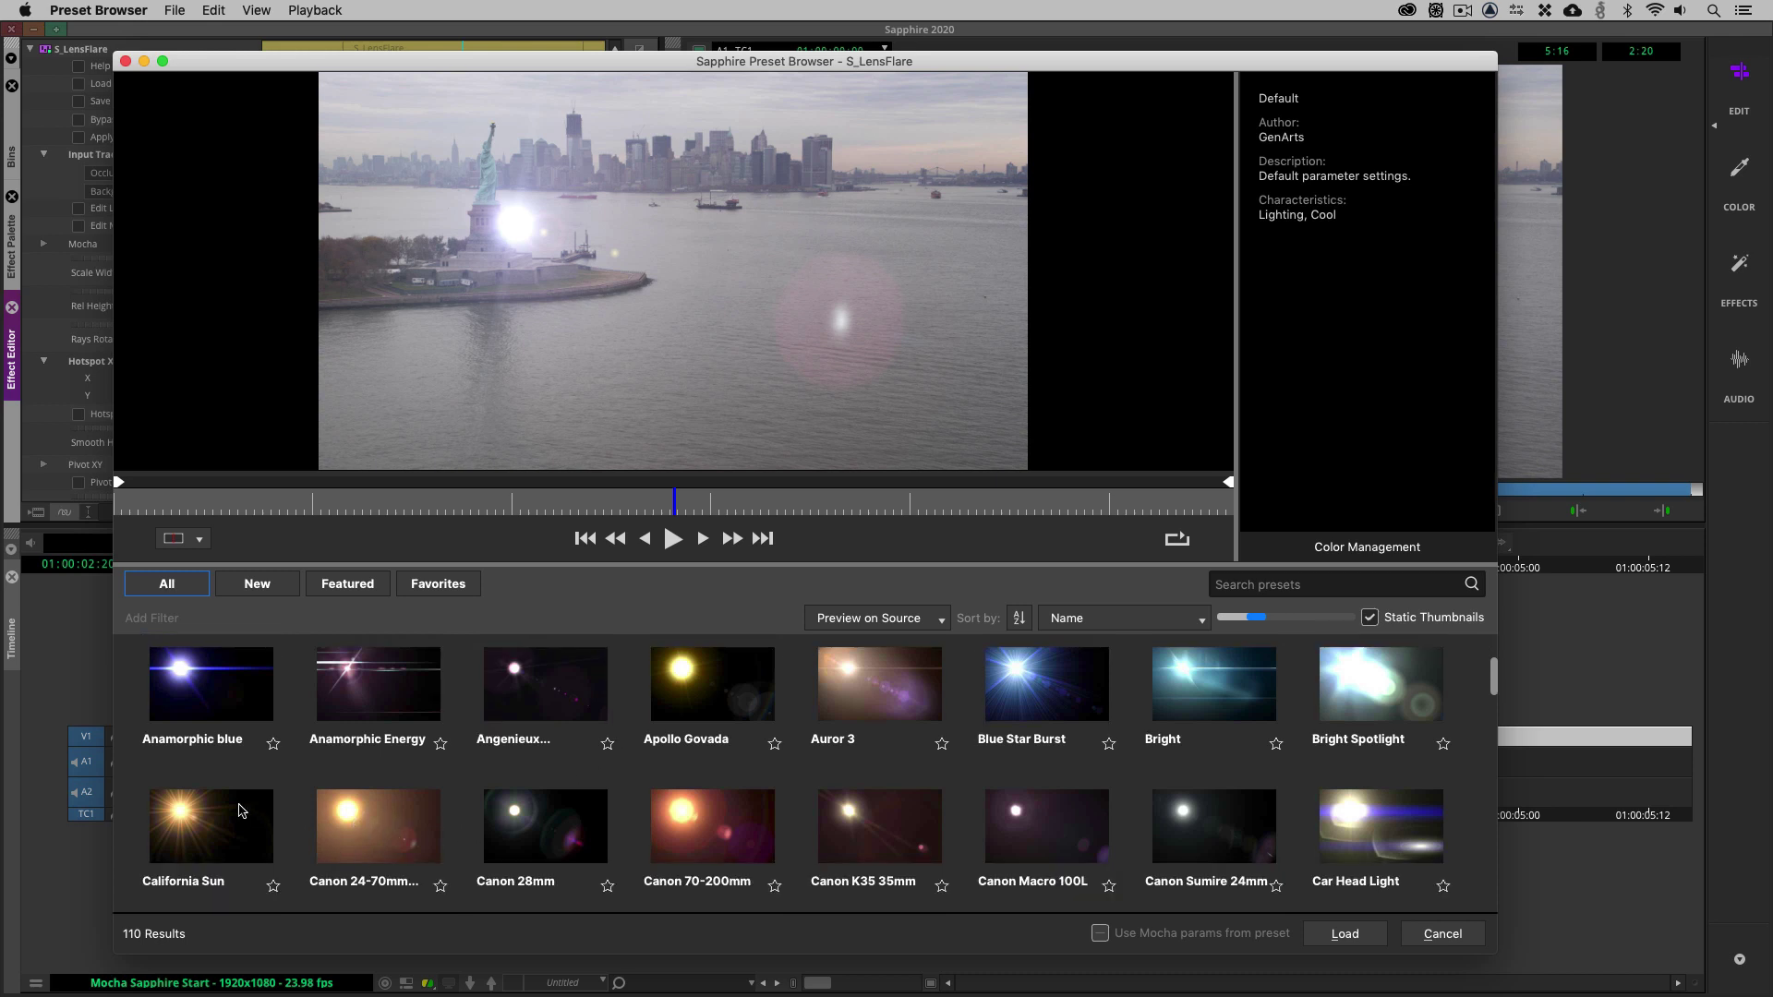
click(178, 810)
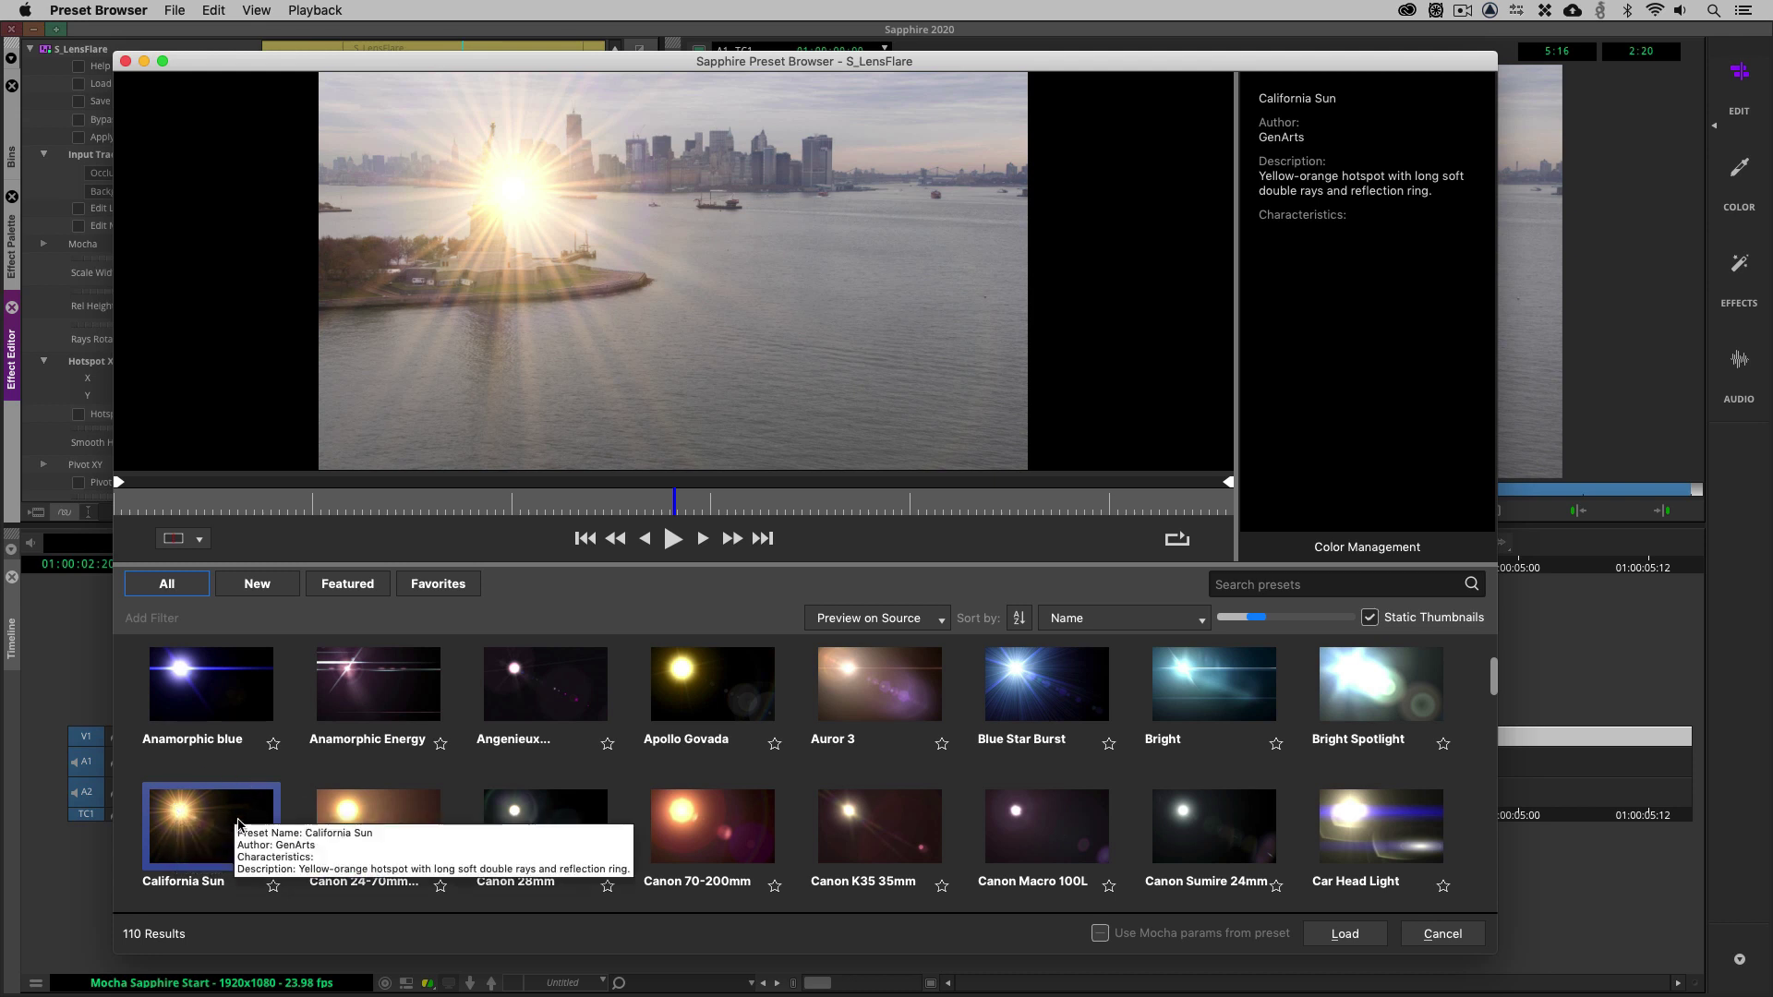
click(1341, 930)
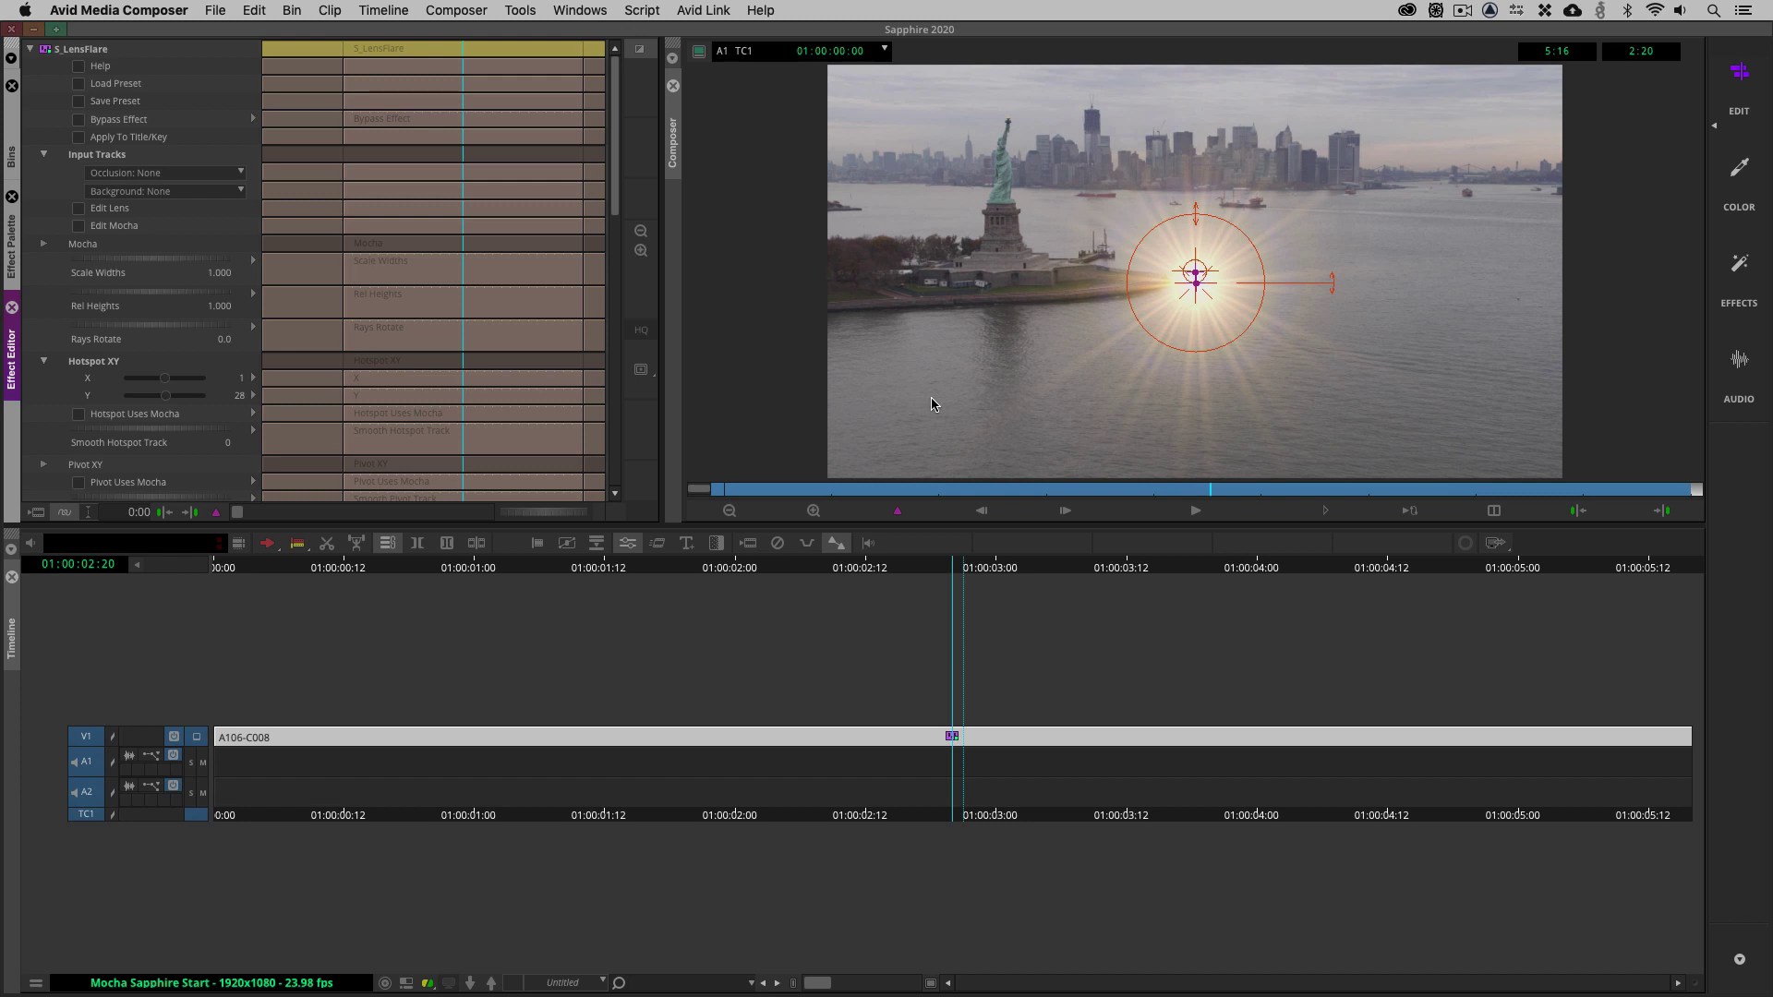
Step: Bypass the lens flare to view the clean clip and launch the Flare Designer via Edit Lens
click(114, 120)
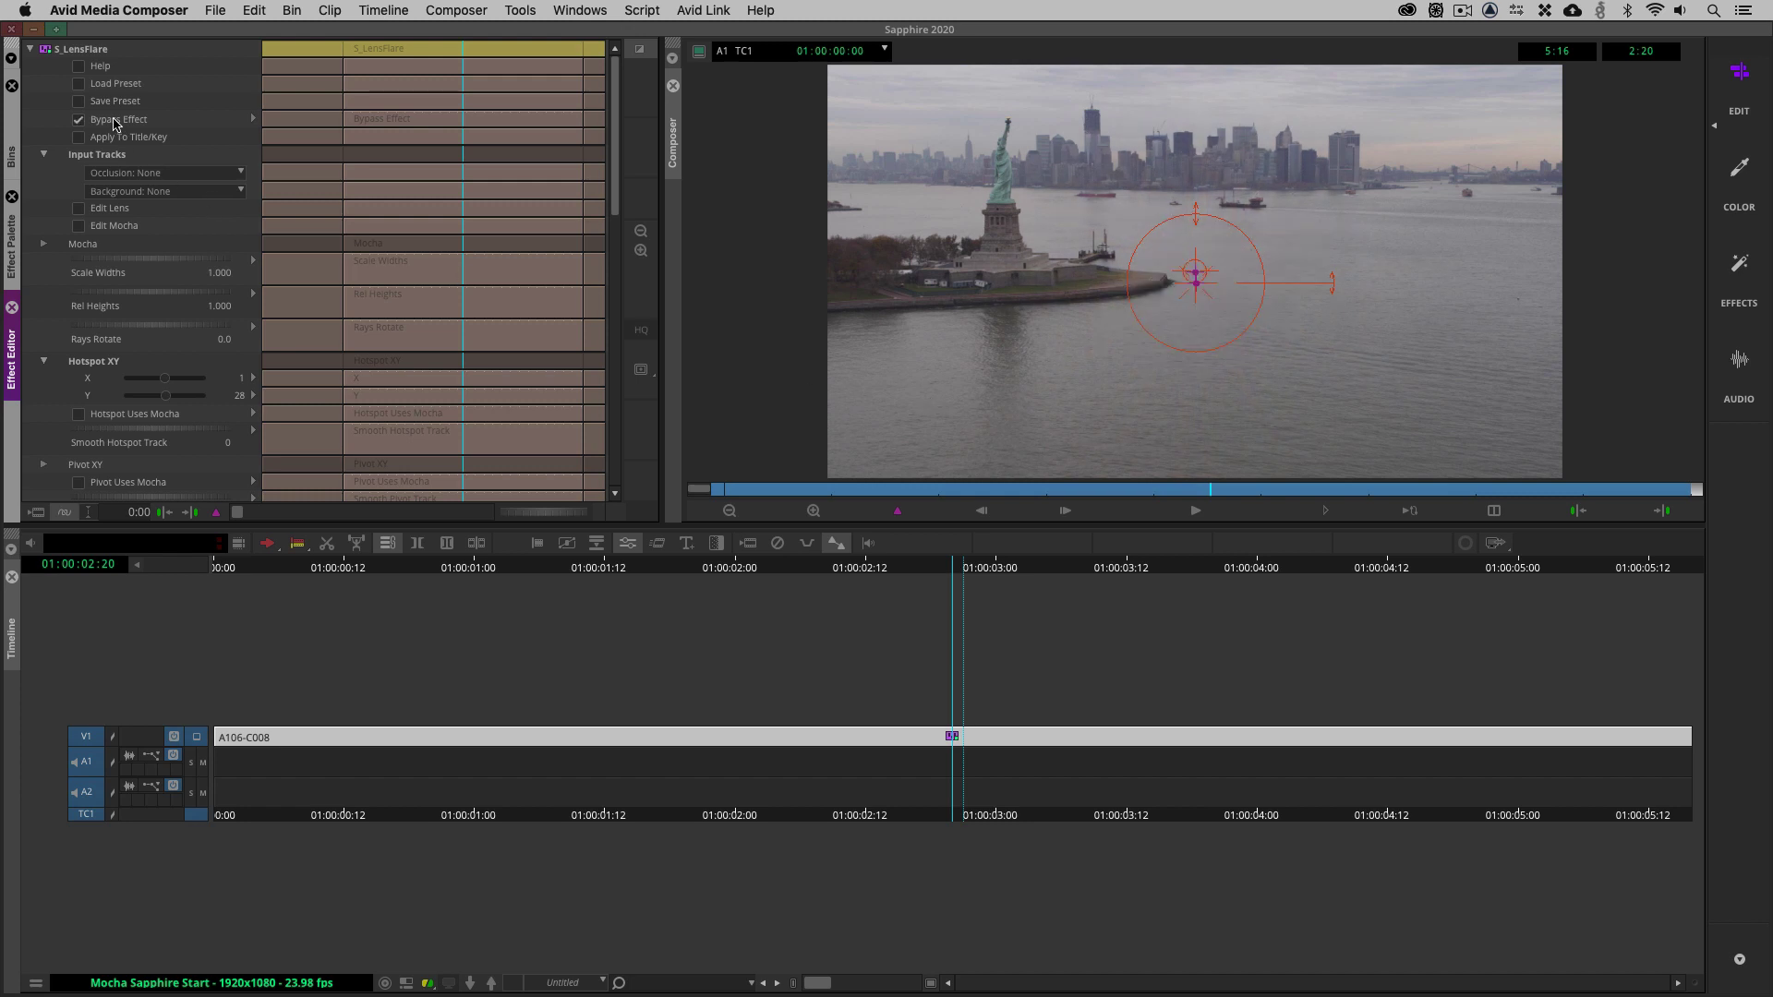
click(107, 211)
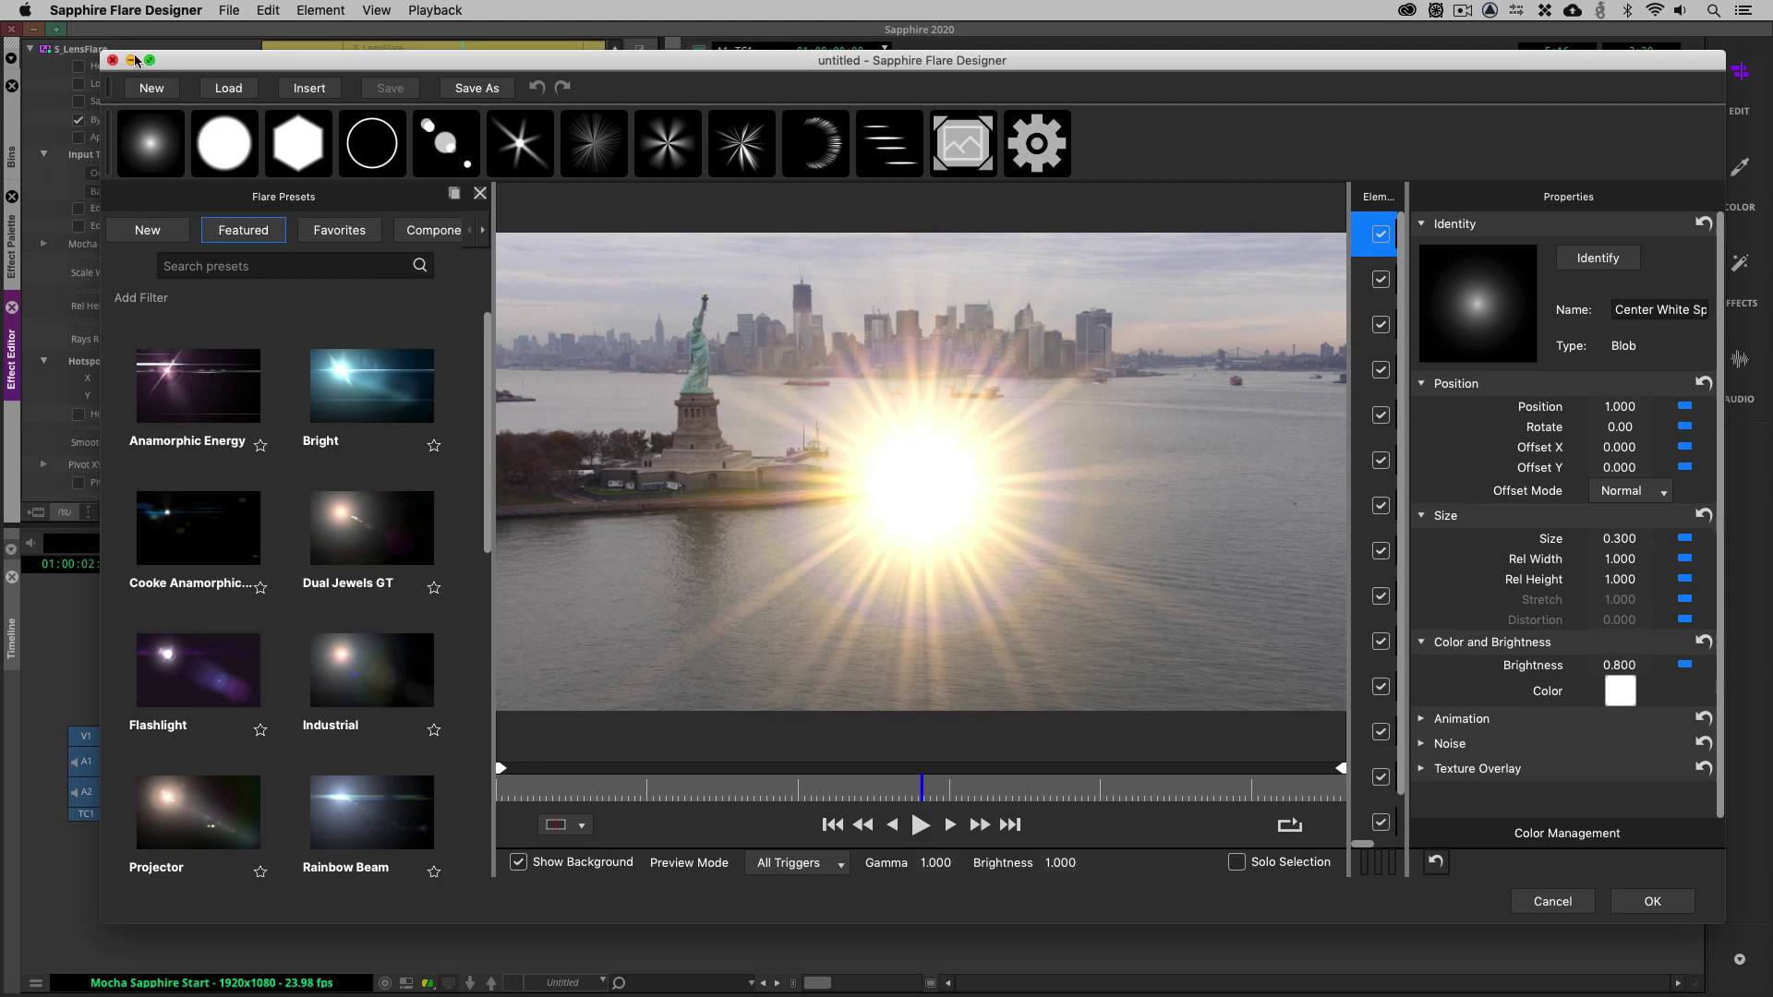
Step: Close the Flare Designer, launch Mocha tracking, and widen the Mocha window
click(113, 61)
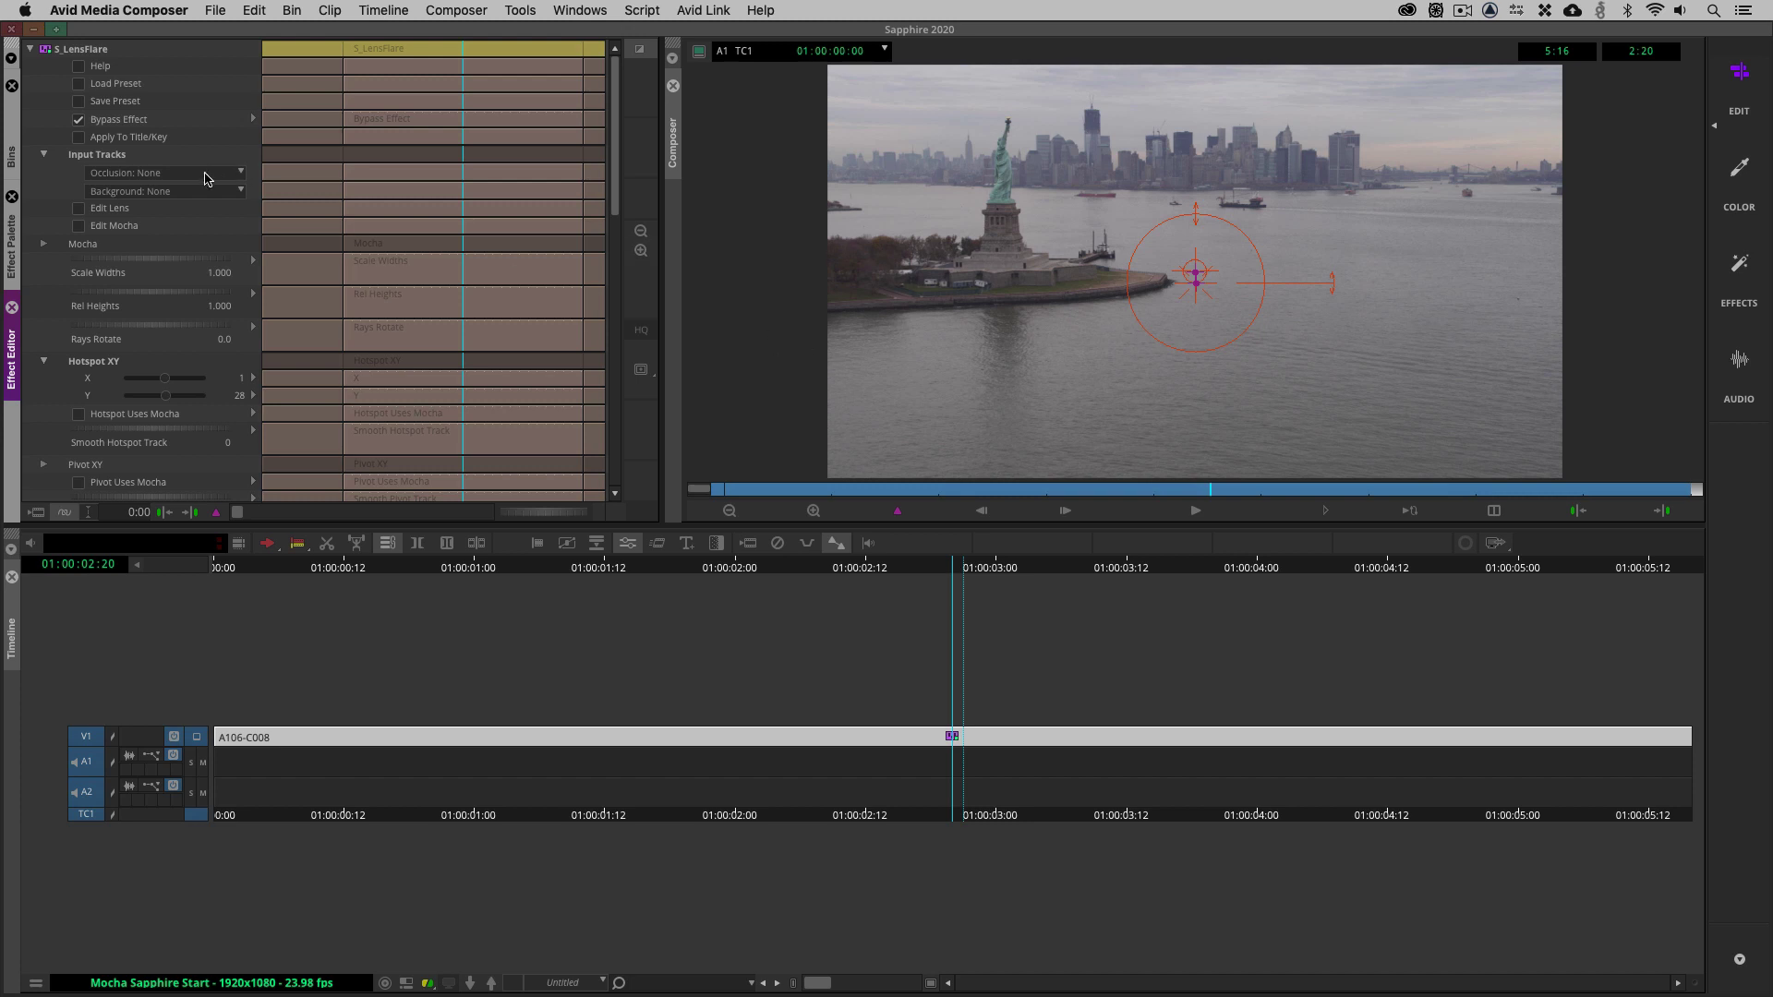
click(111, 227)
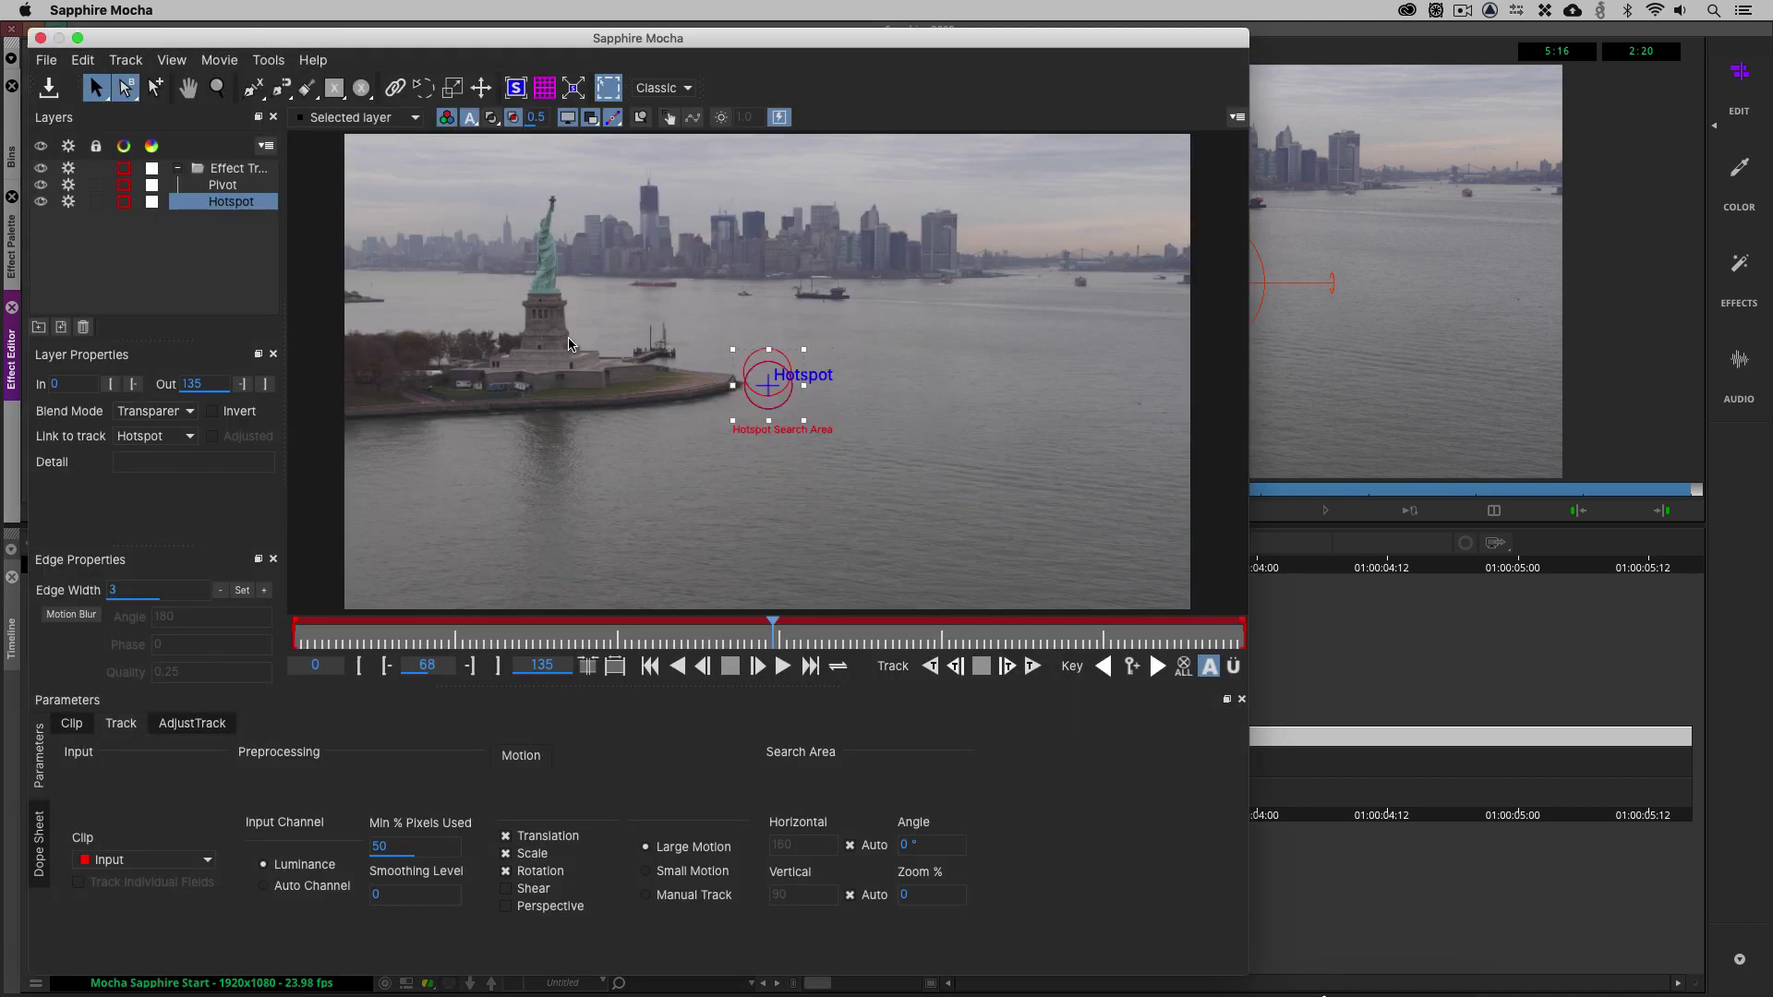
drag(1249, 428, 1733, 440)
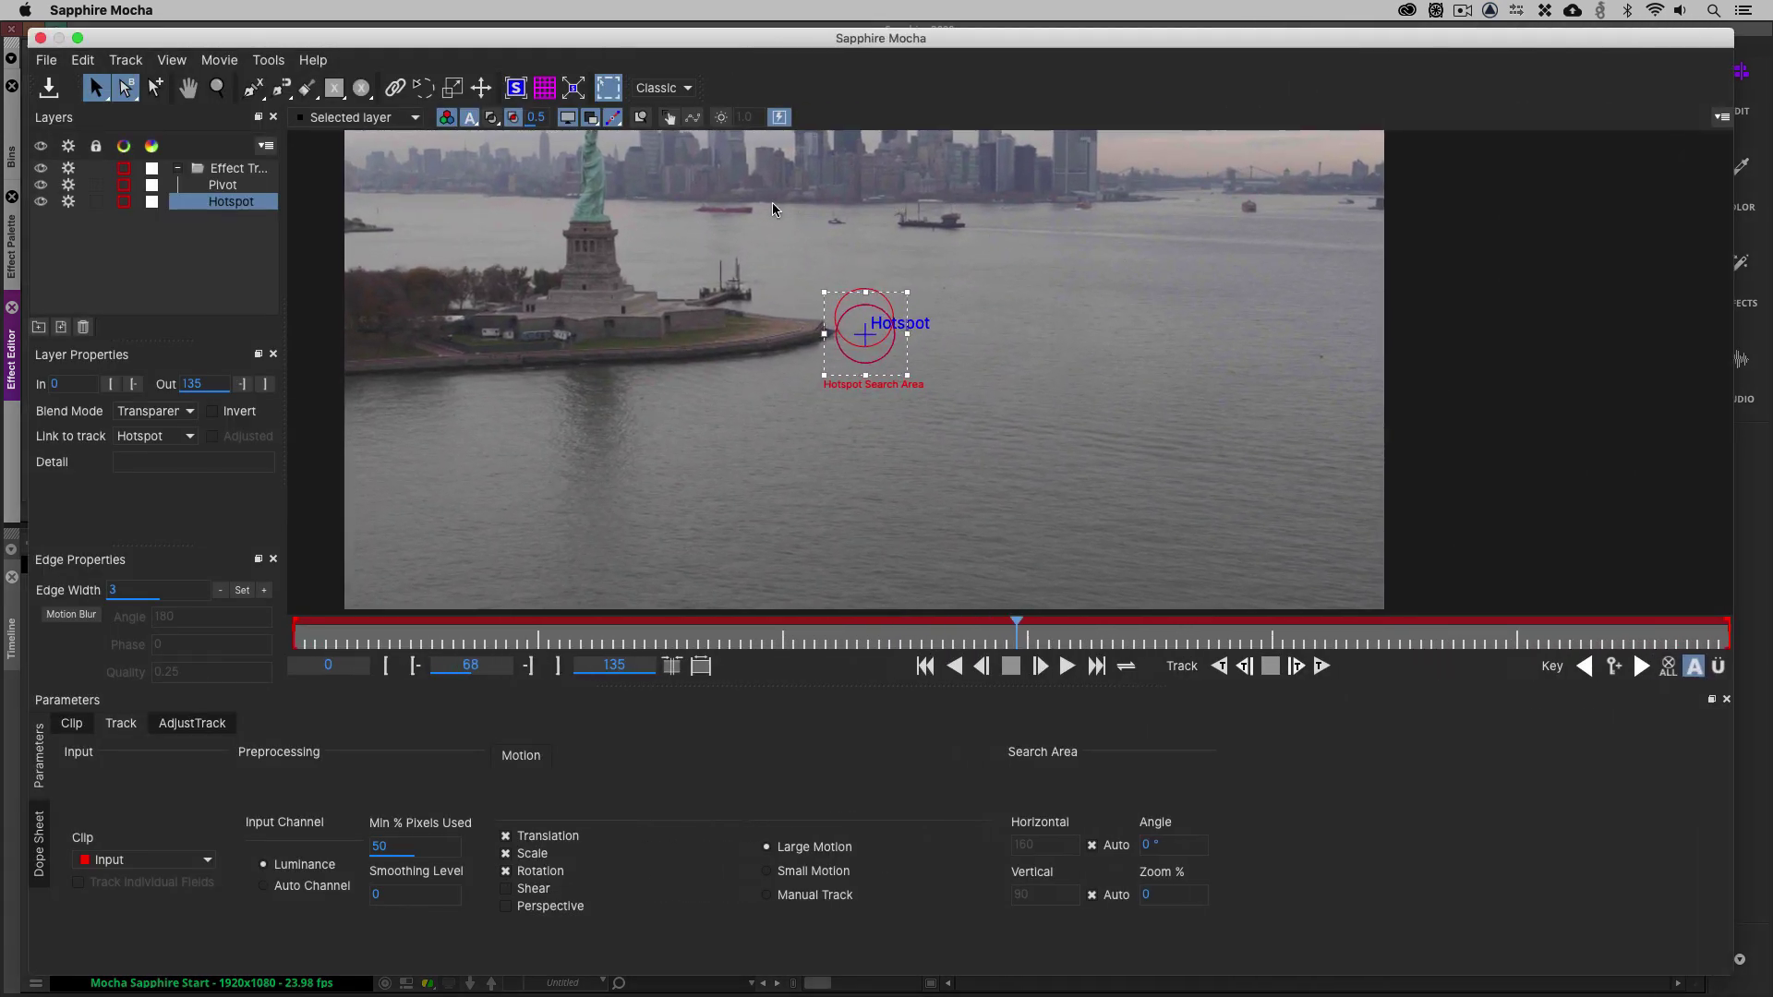
Step: Frame the statue and water, then move the Hotspot search area beside the statue
scroll(705, 221, down, 2)
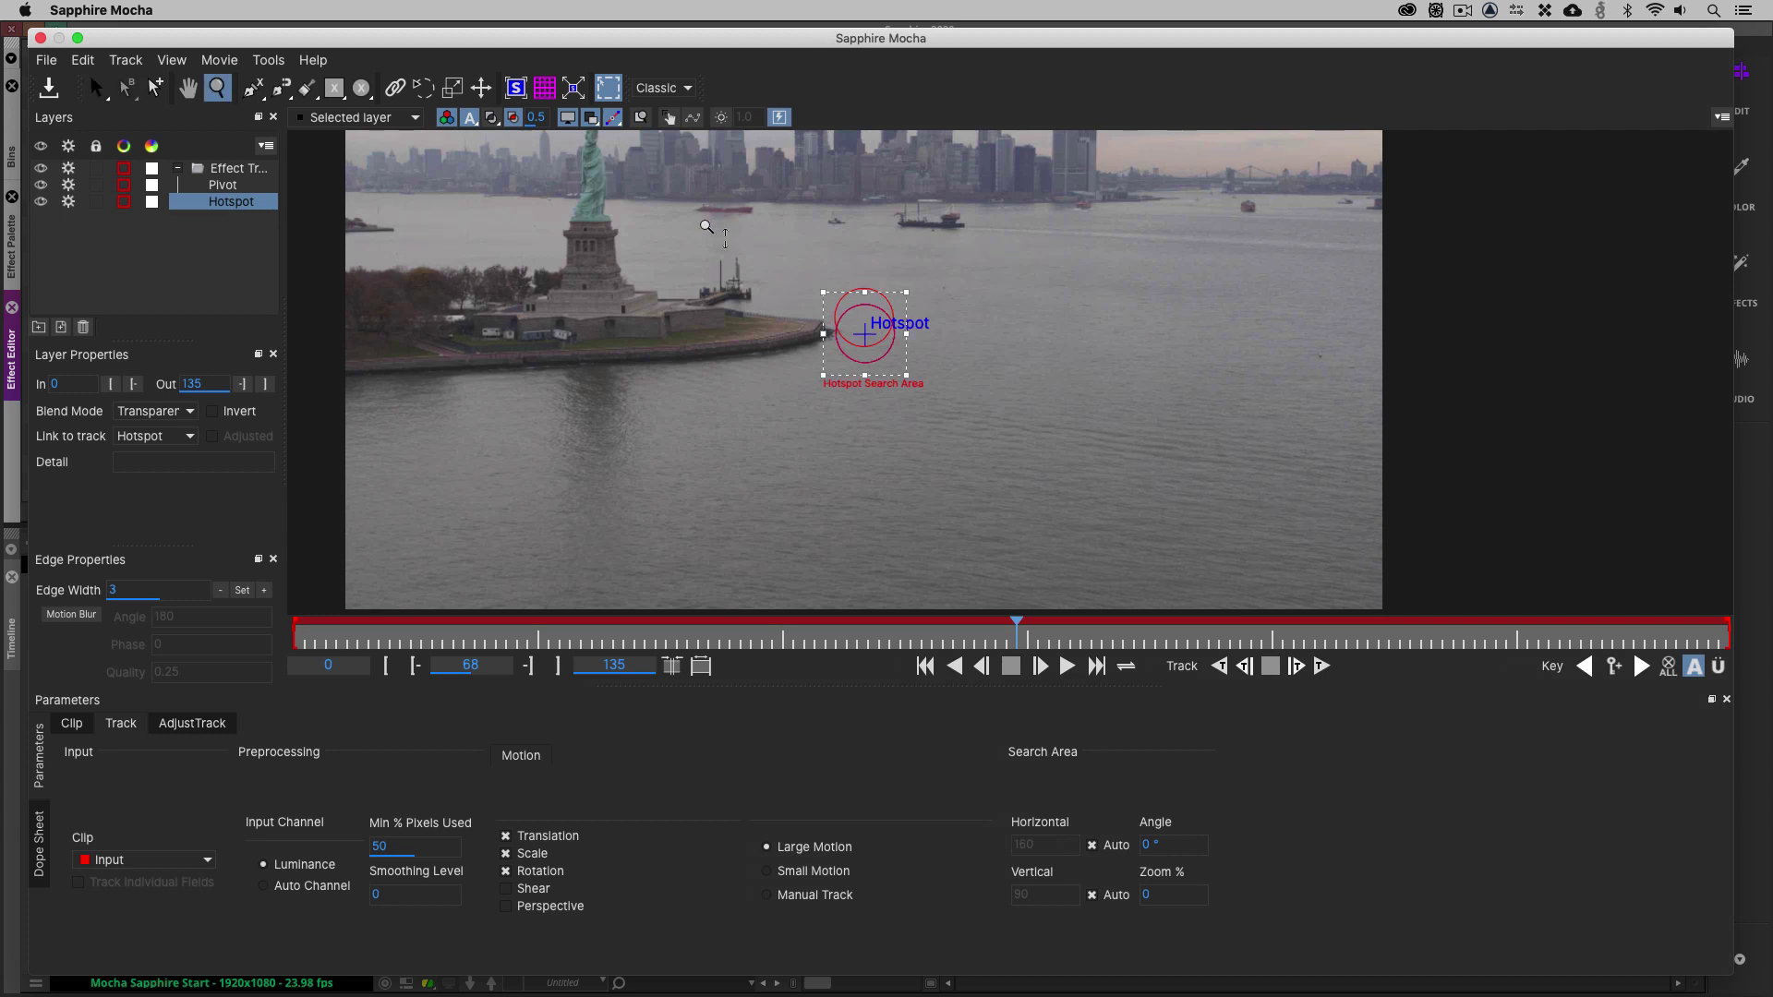
drag(715, 248, 828, 336)
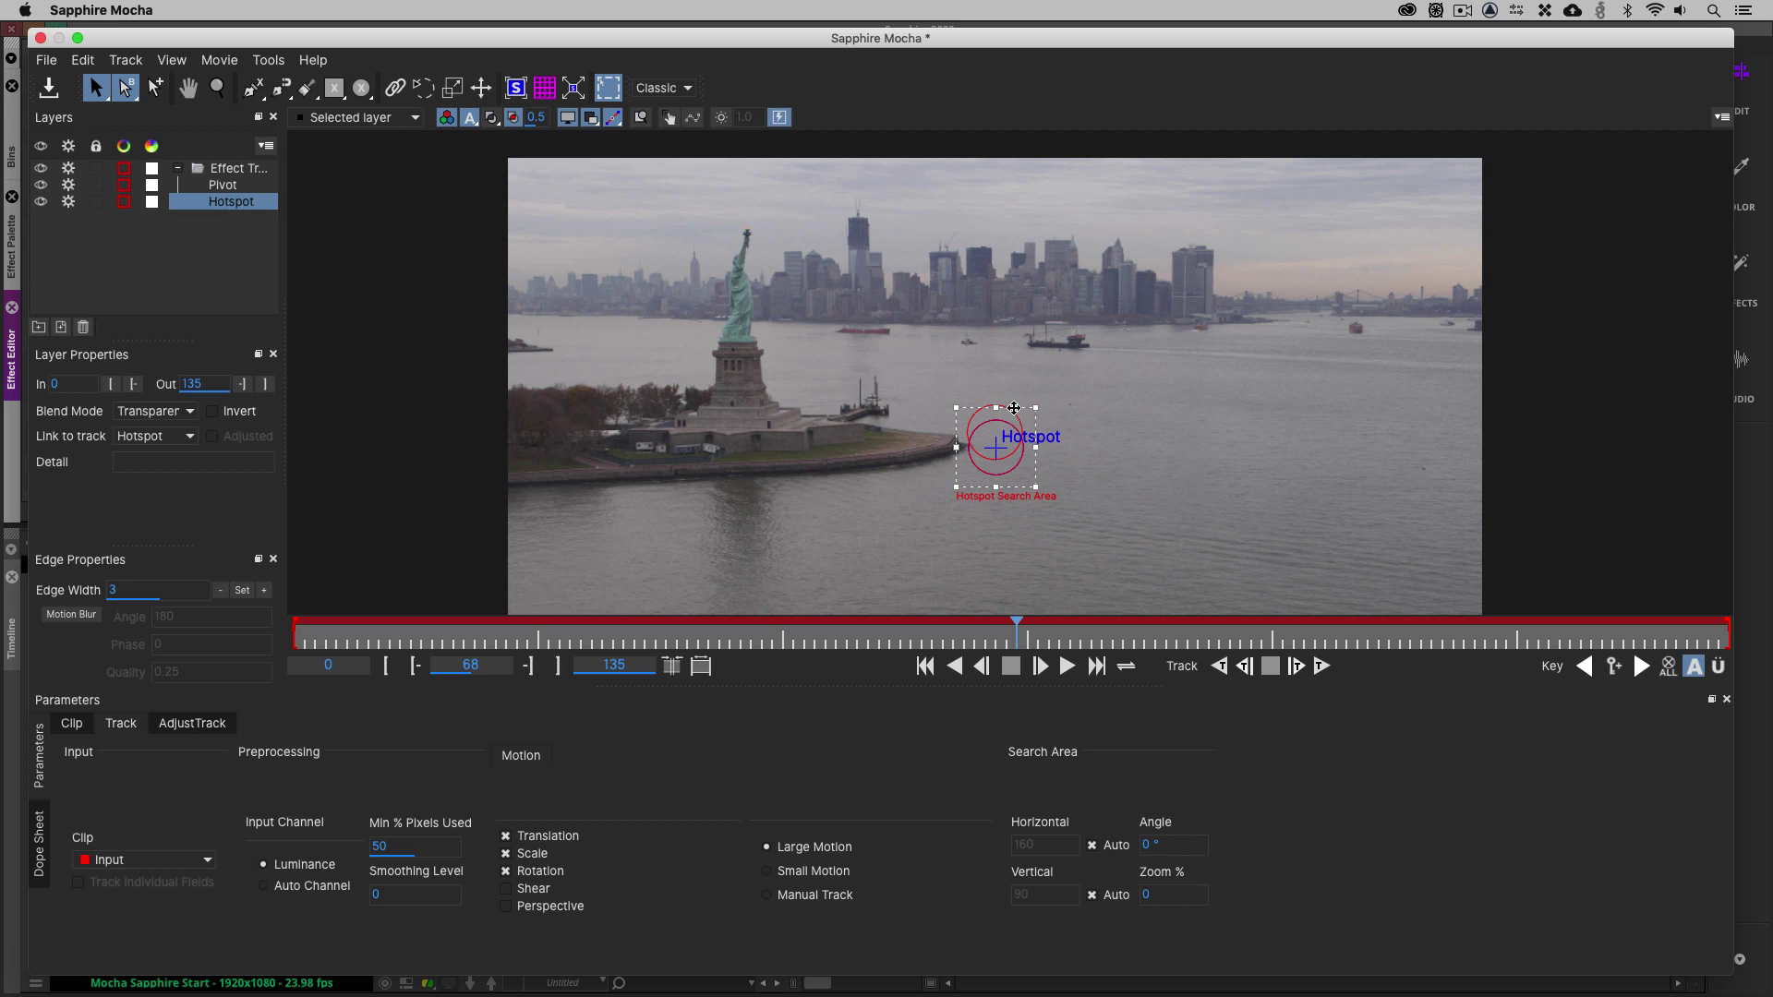
drag(1012, 407, 1109, 421)
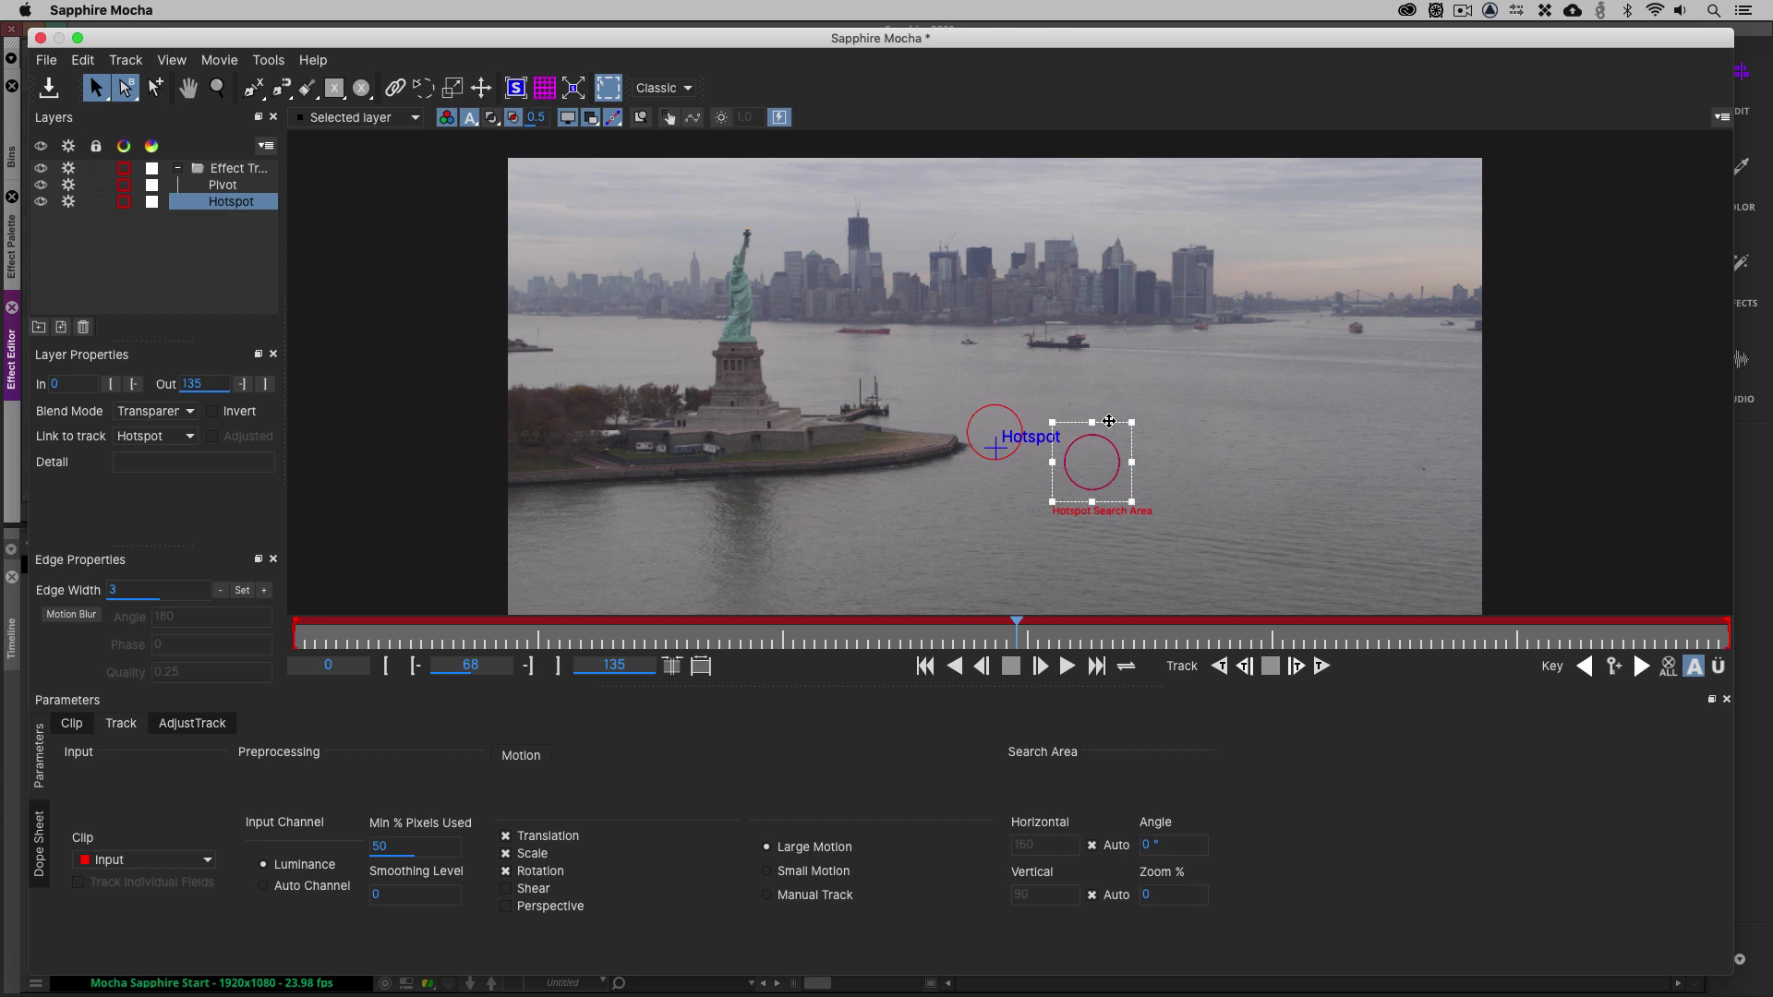
click(1003, 416)
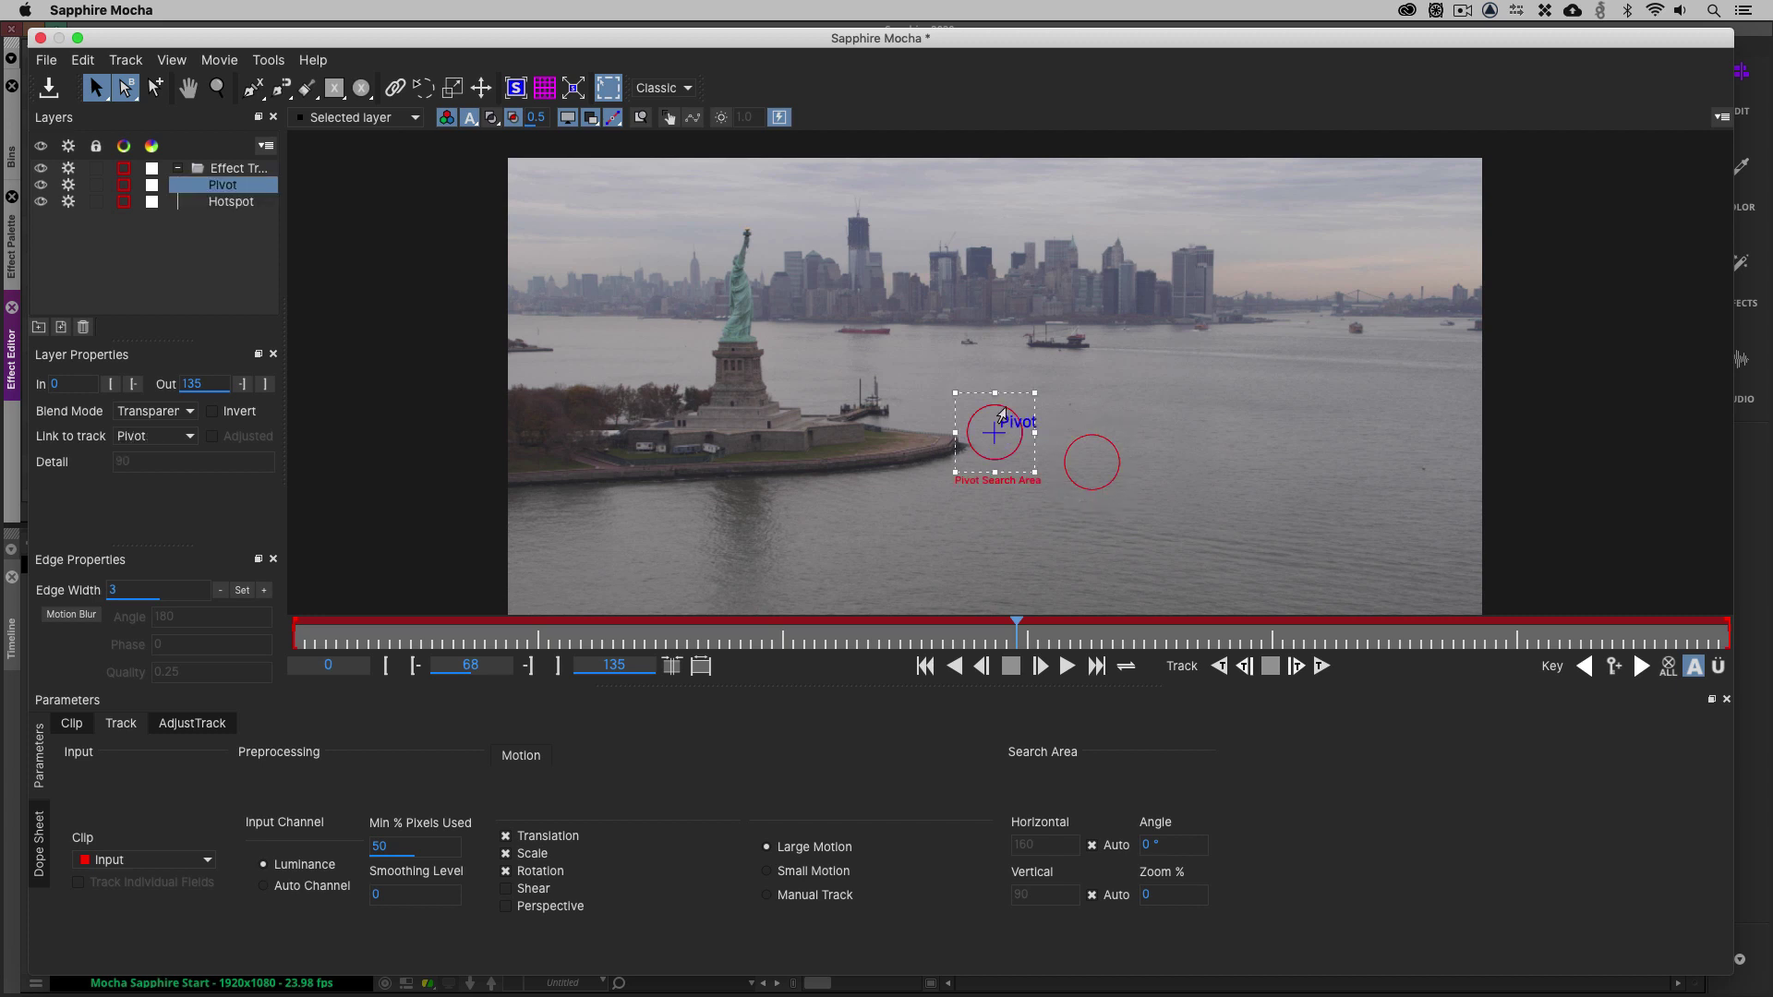
click(1082, 442)
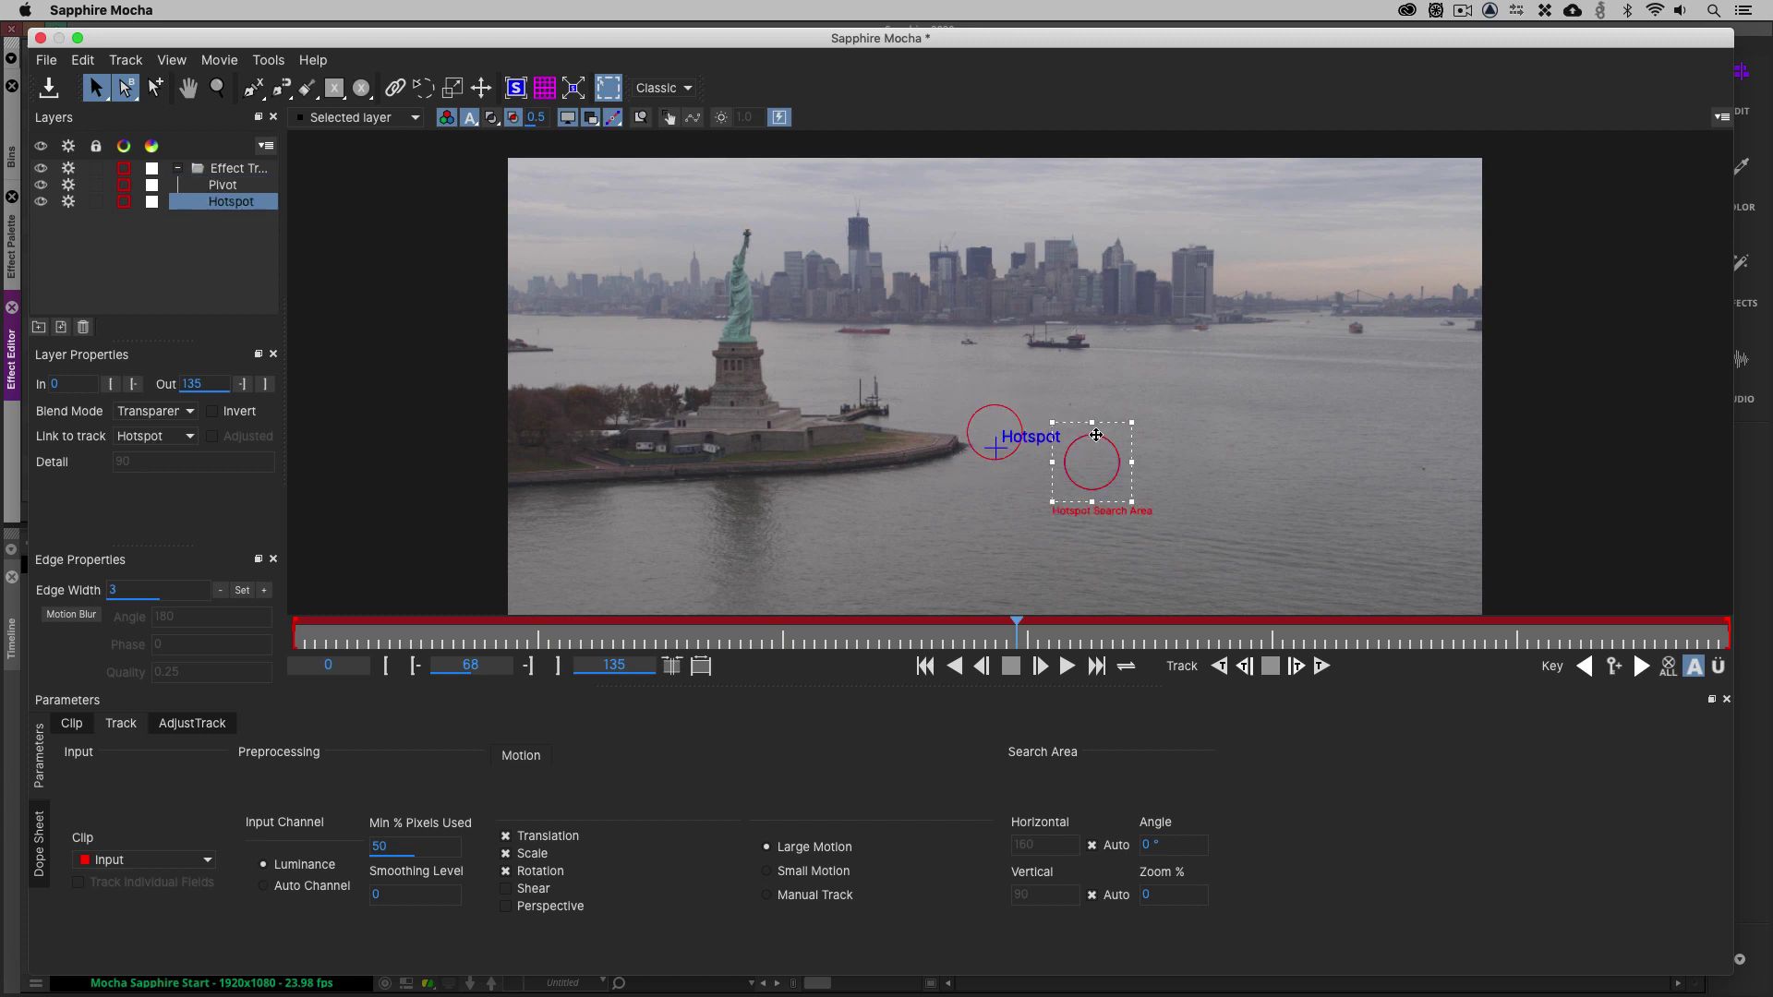
drag(1112, 422, 894, 326)
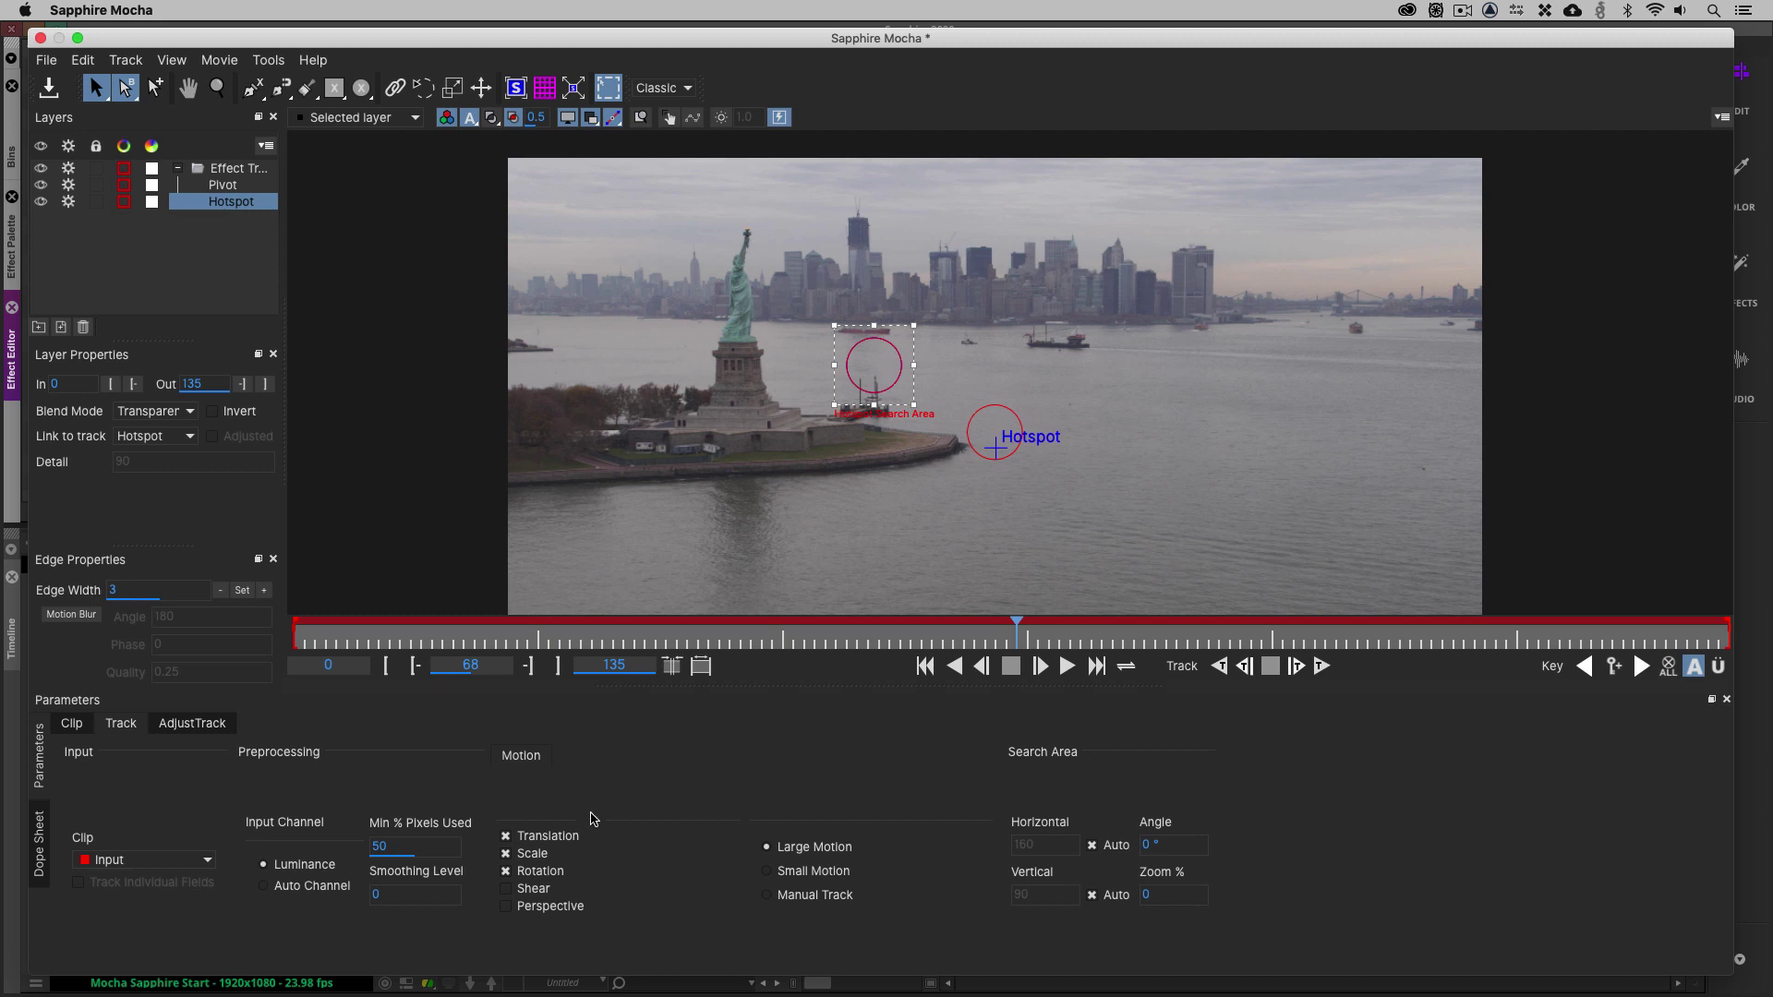
Step: Turn off Scale and Rotation tracking and move the Hotspot search area onto the torch
click(504, 871)
click(505, 854)
drag(891, 325, 755, 237)
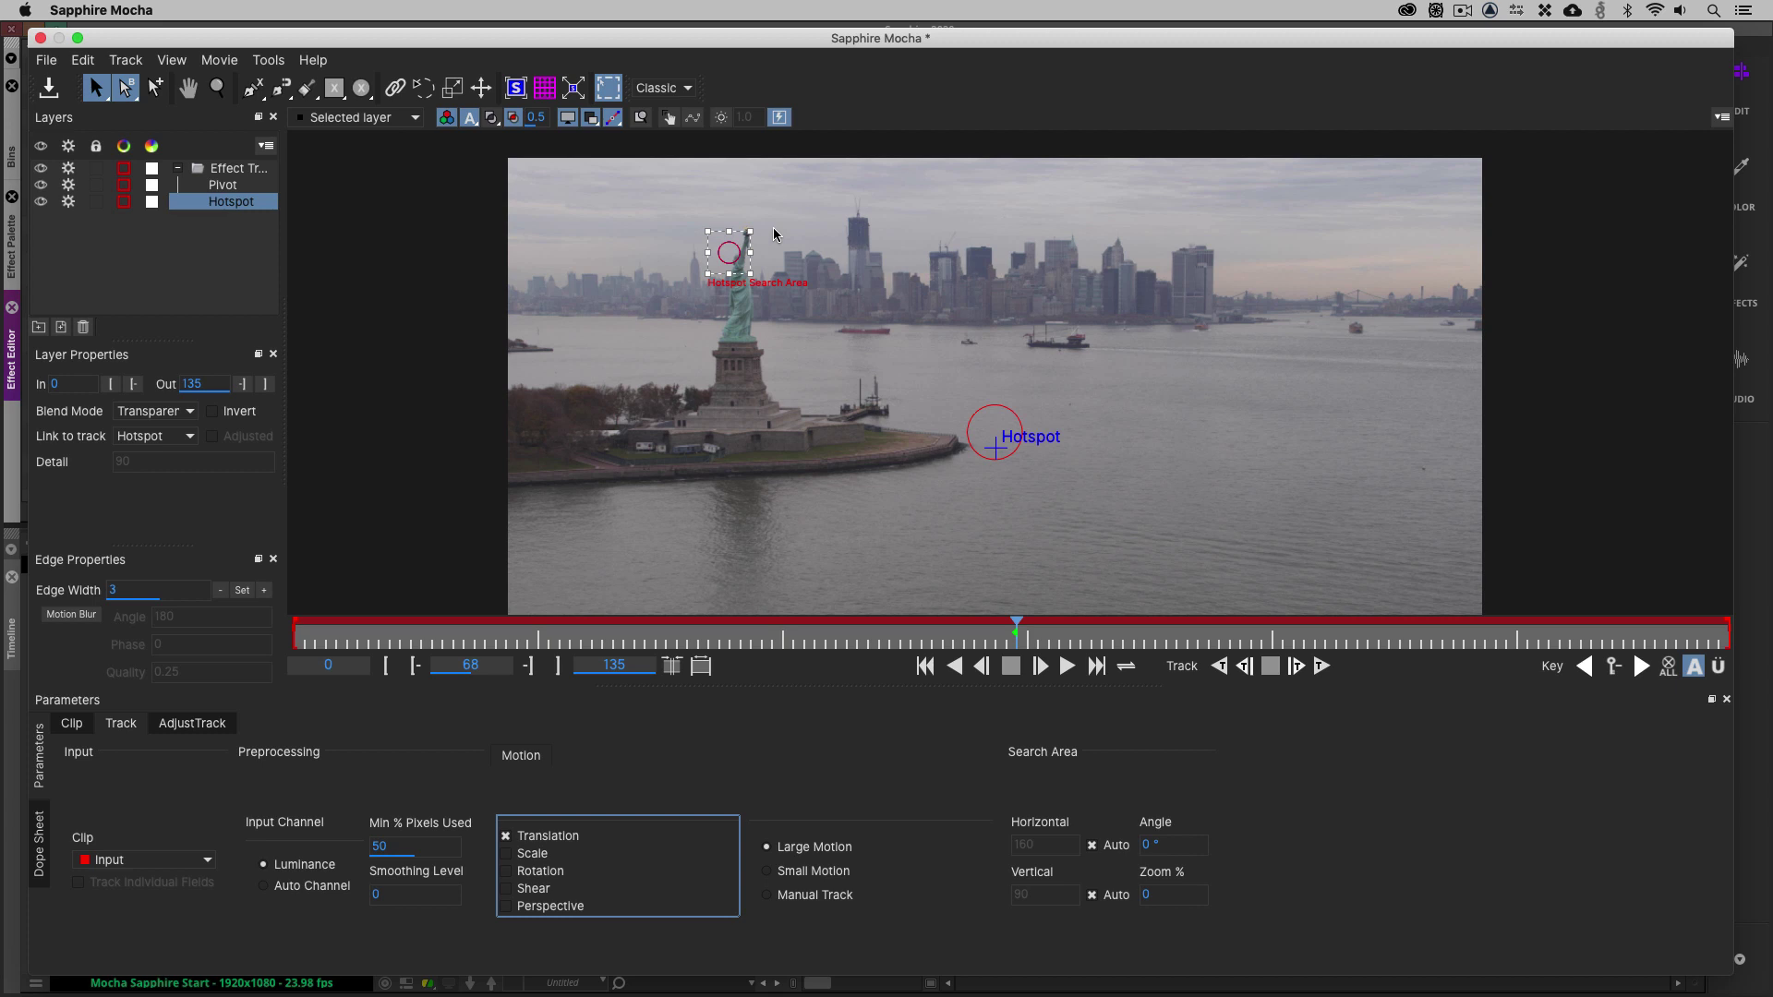
Step: Zoom in close on the statue and drag the Hotspot search area onto the torch
key(z)
mouse_move(774, 550)
mouse_down()
mouse_move(781, 296)
mouse_move(754, 520)
mouse_up()
drag(776, 282, 778, 58)
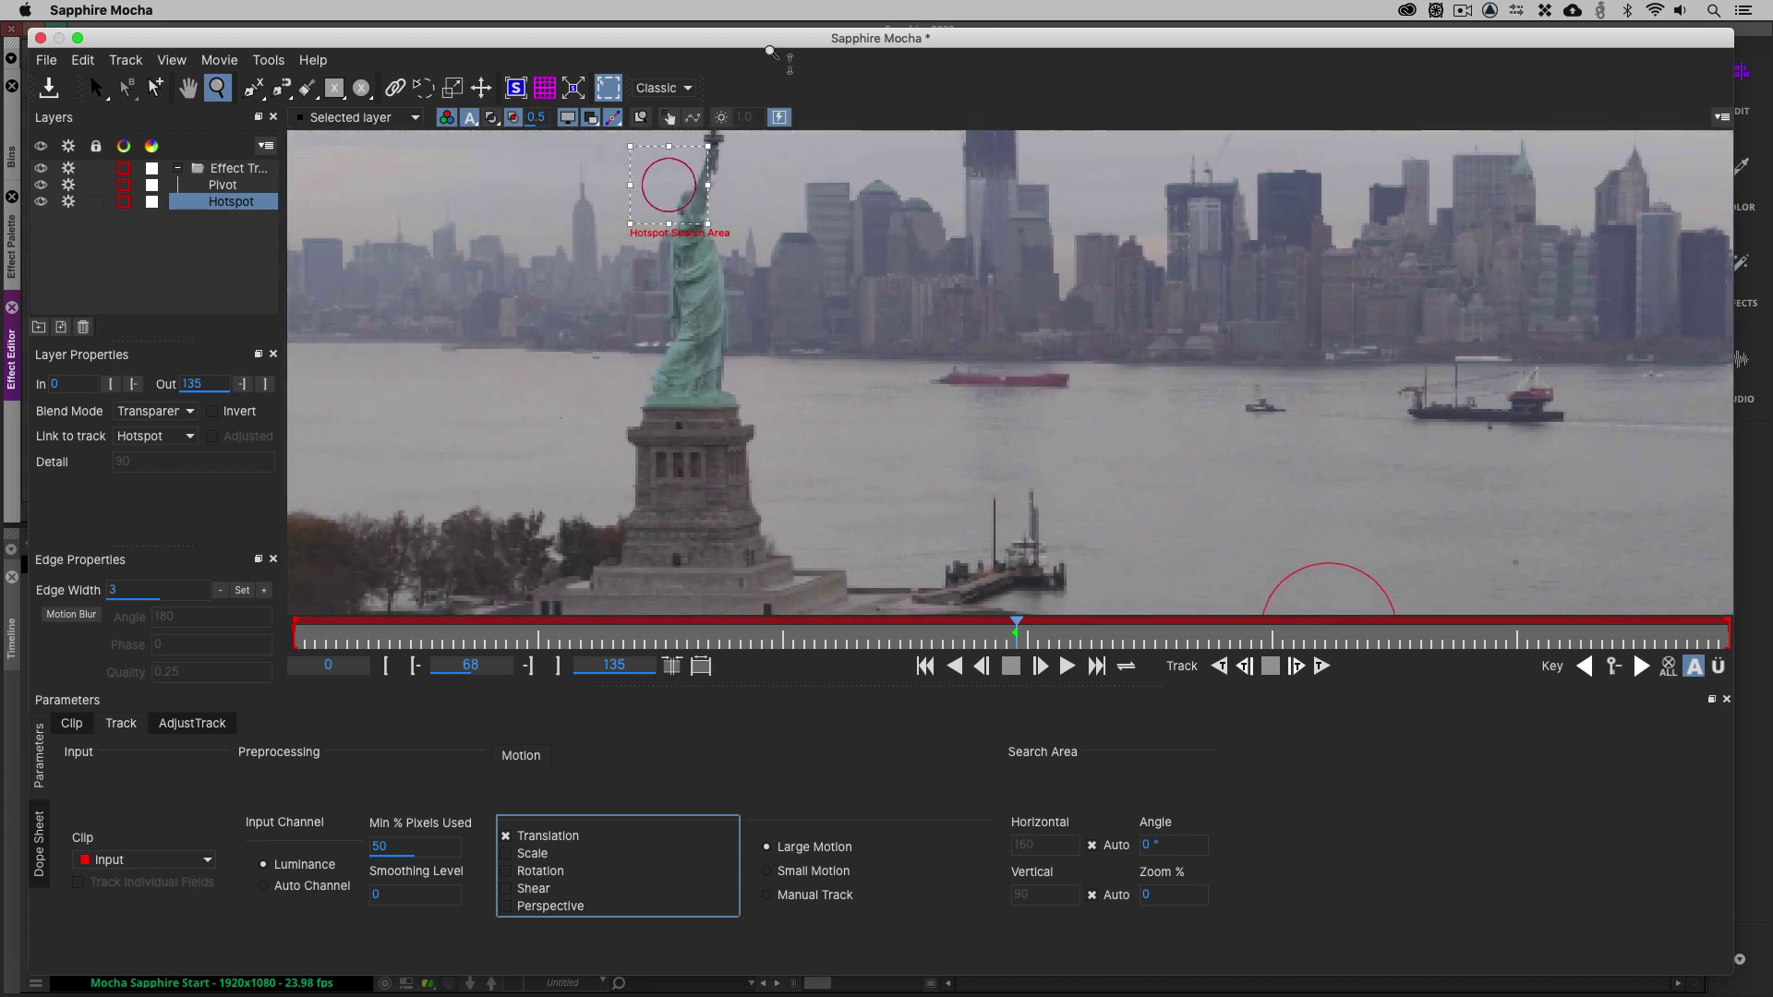
click(752, 205)
key(x)
drag(723, 185, 855, 386)
key(z)
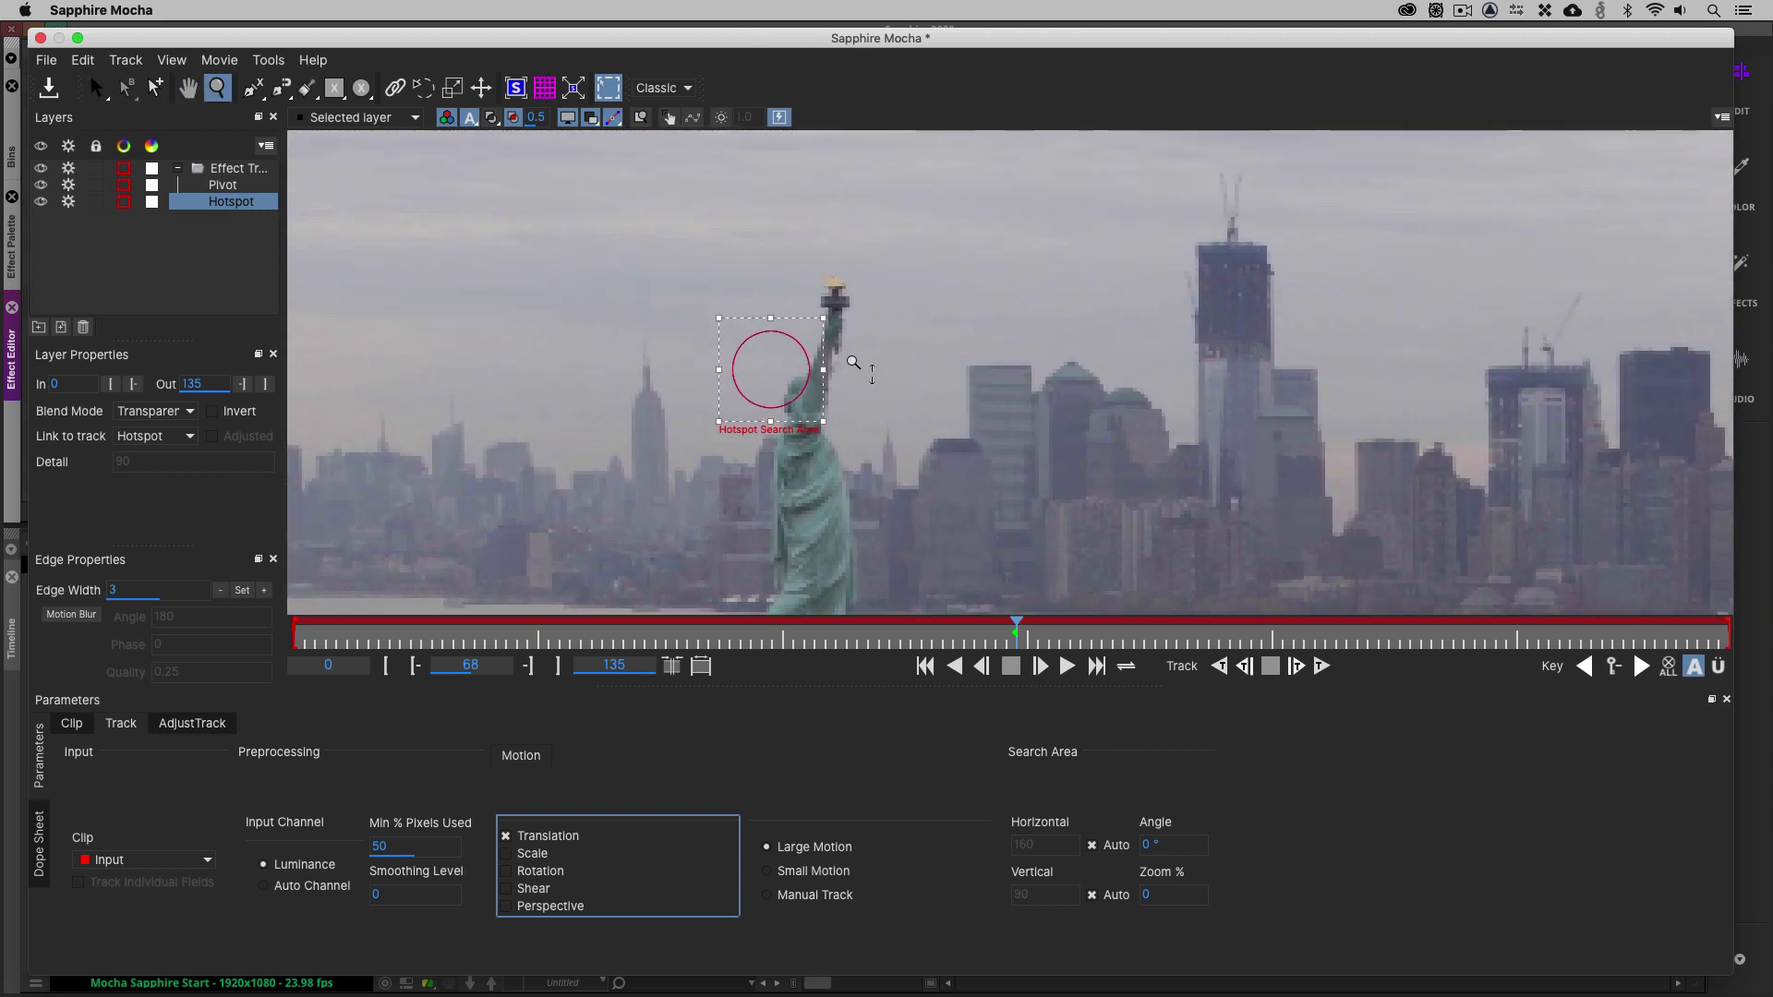
click(837, 235)
click(838, 234)
key(s)
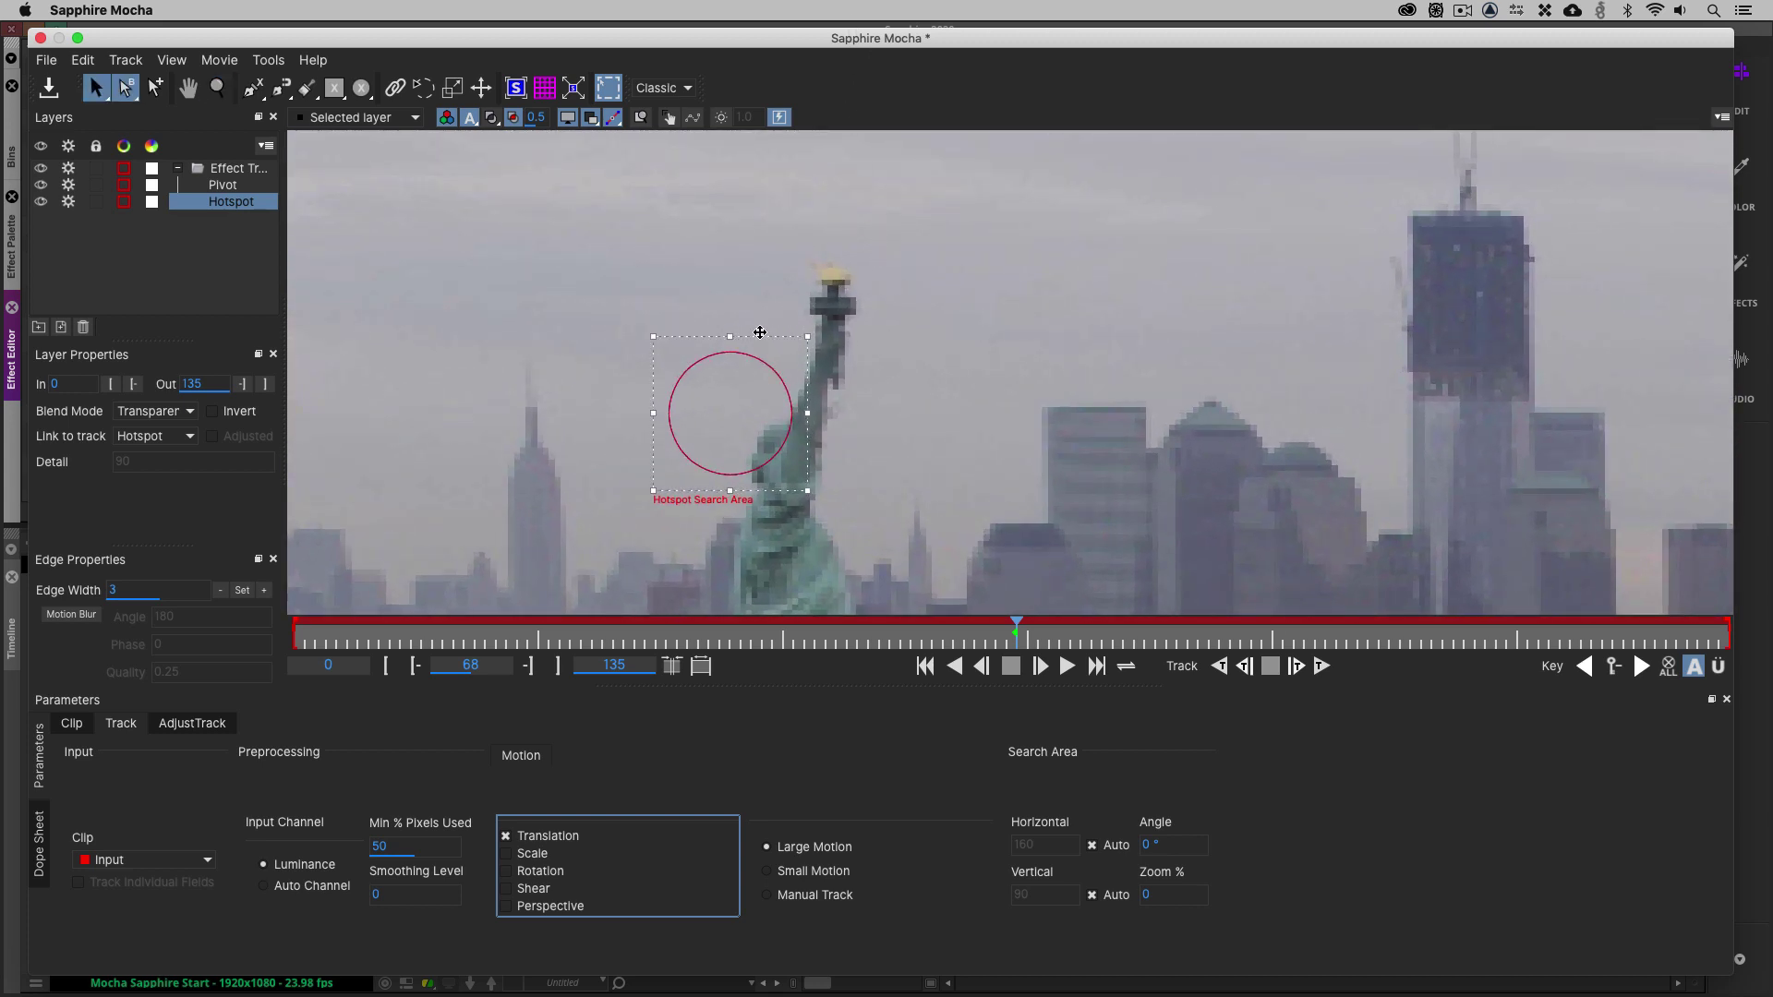
drag(758, 333, 866, 214)
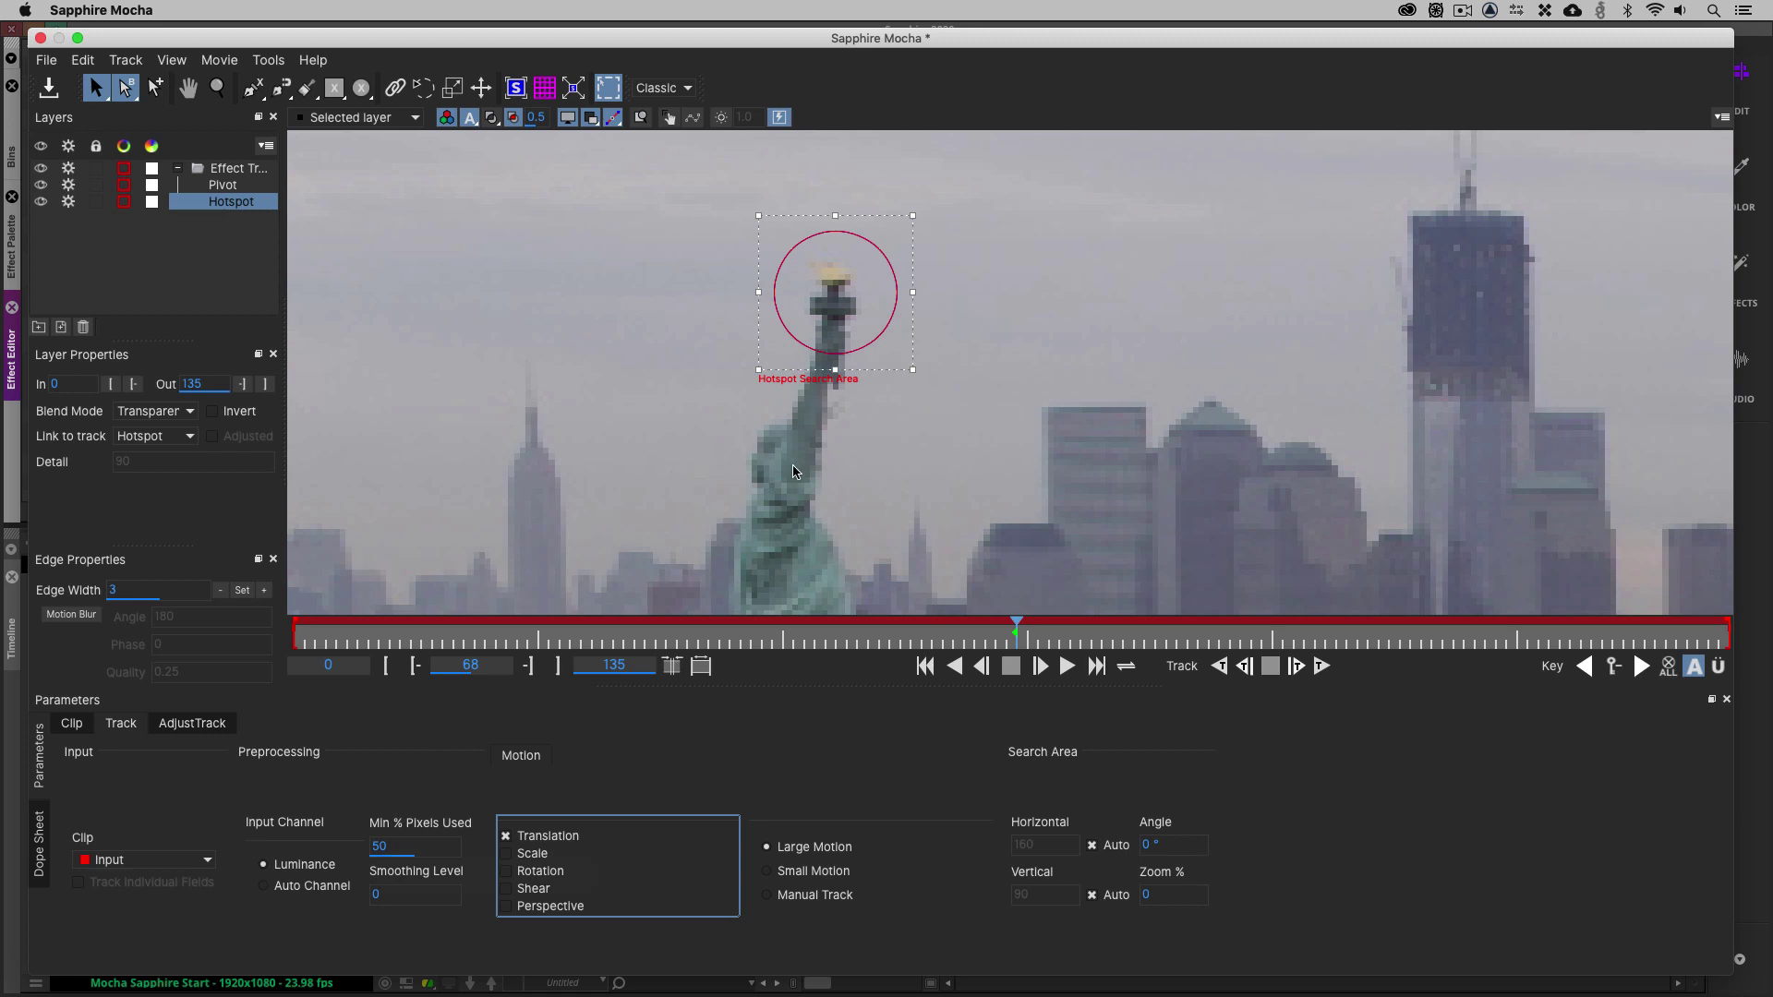
Step: Zoom back out and pan to recentre the statue in the view
key(z)
scroll(1016, 383, down, 2)
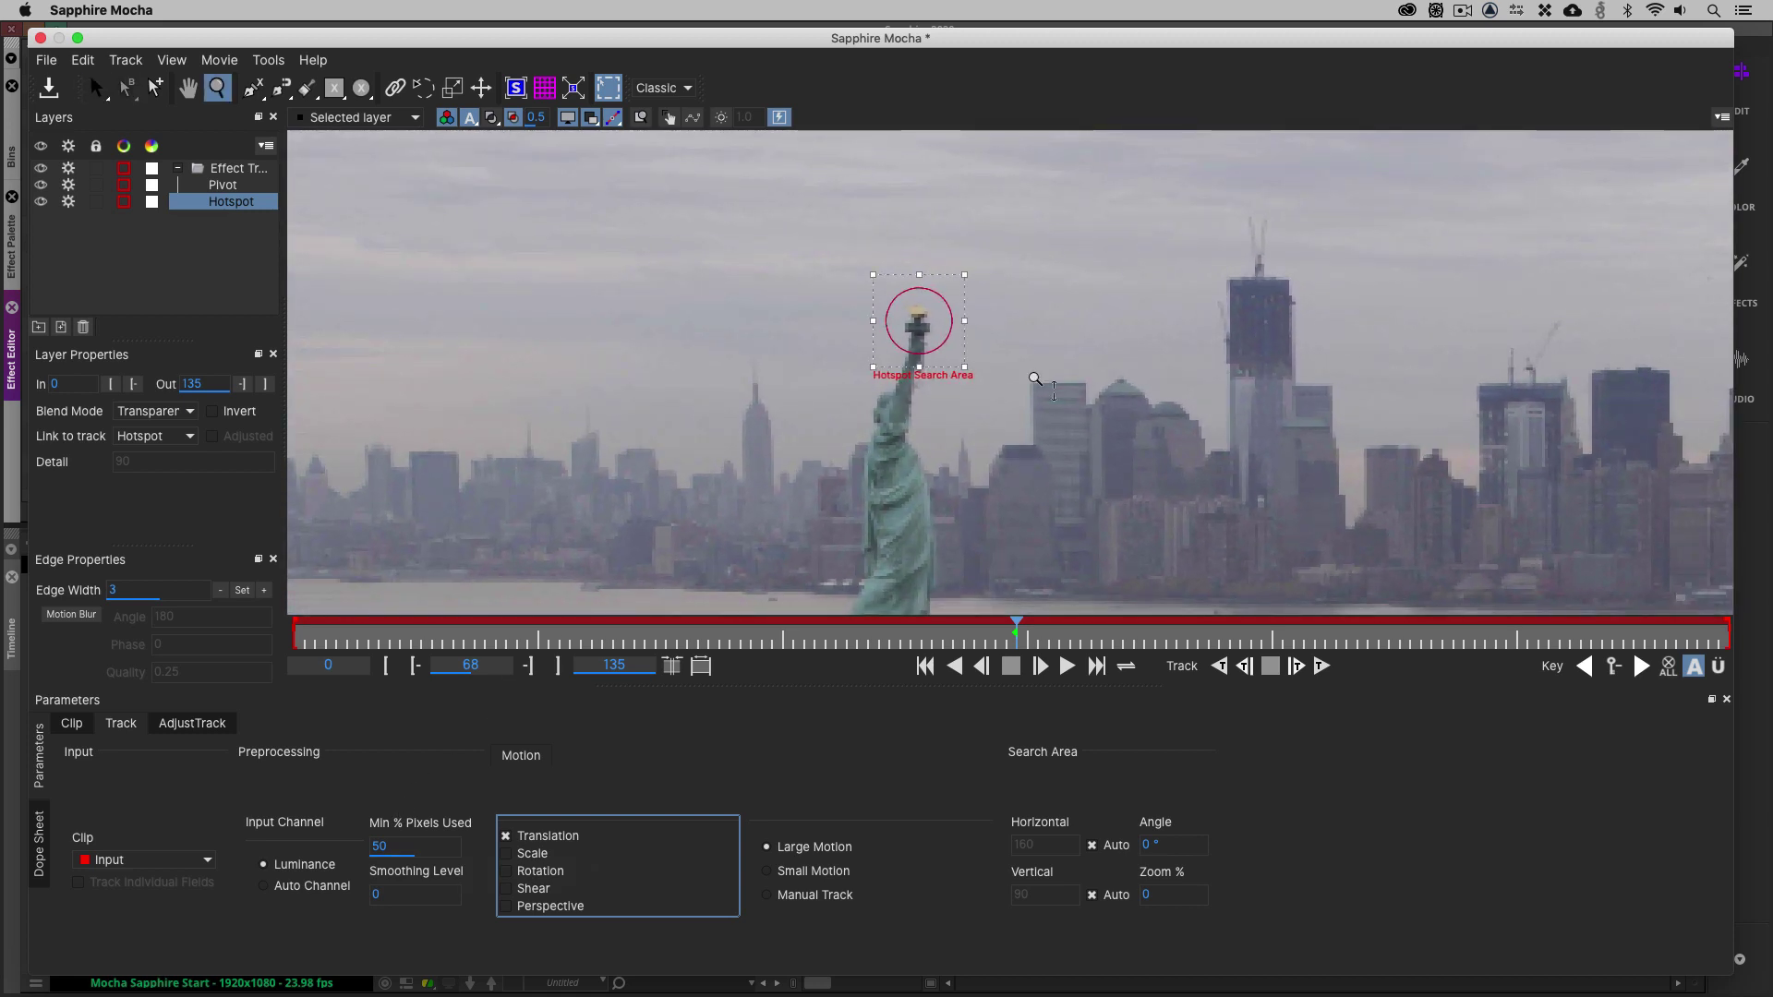
key(x)
drag(1034, 379, 910, 289)
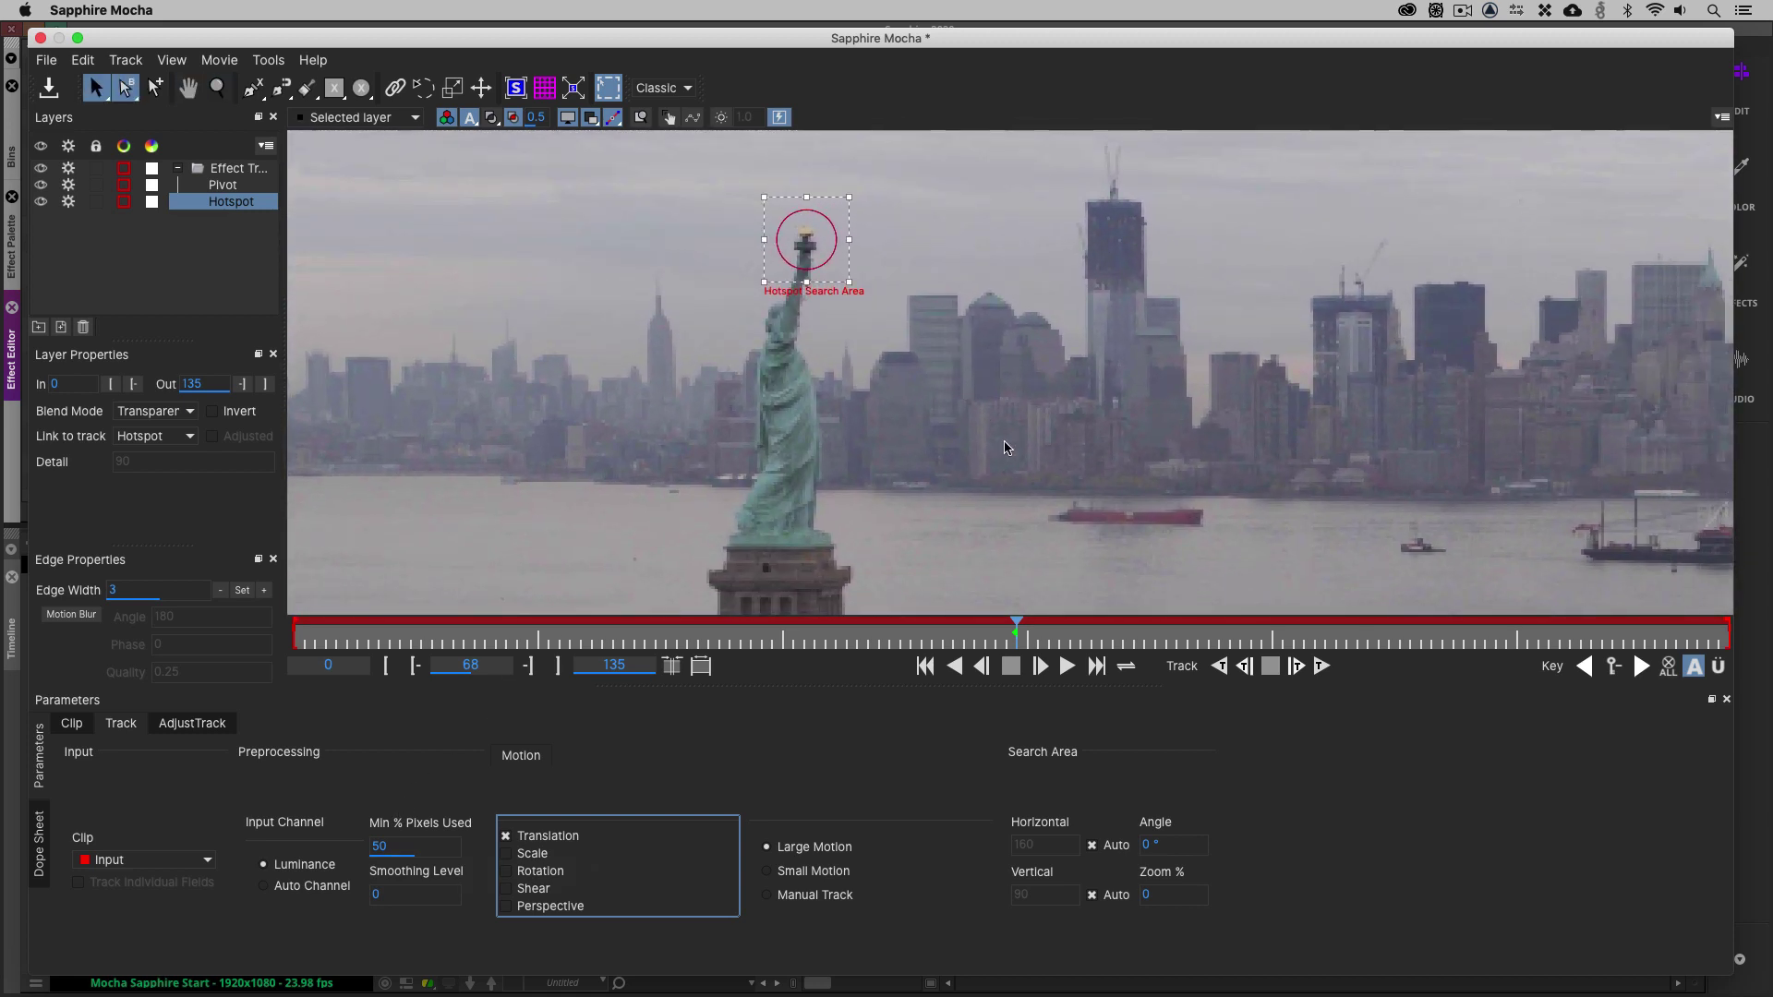
Step: Track the Hotspot forward, then backward from frame 68, covering frames 0–135
click(1322, 665)
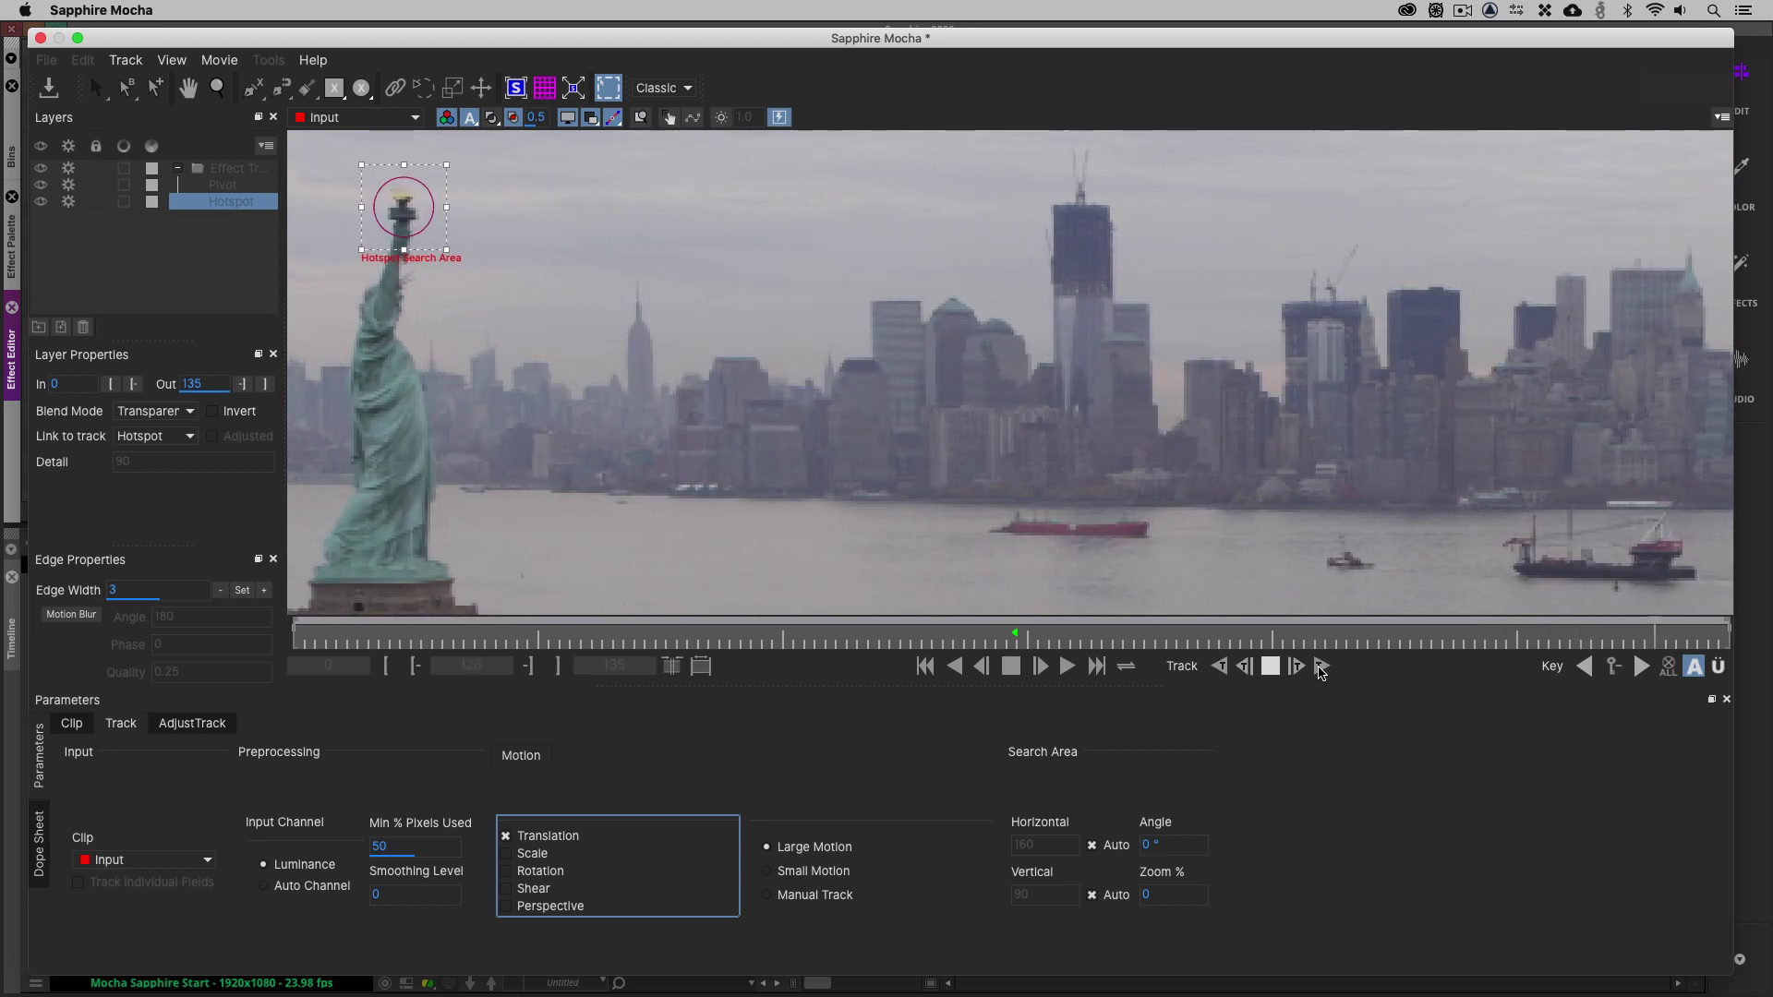
click(1132, 635)
drag(1133, 635, 1015, 634)
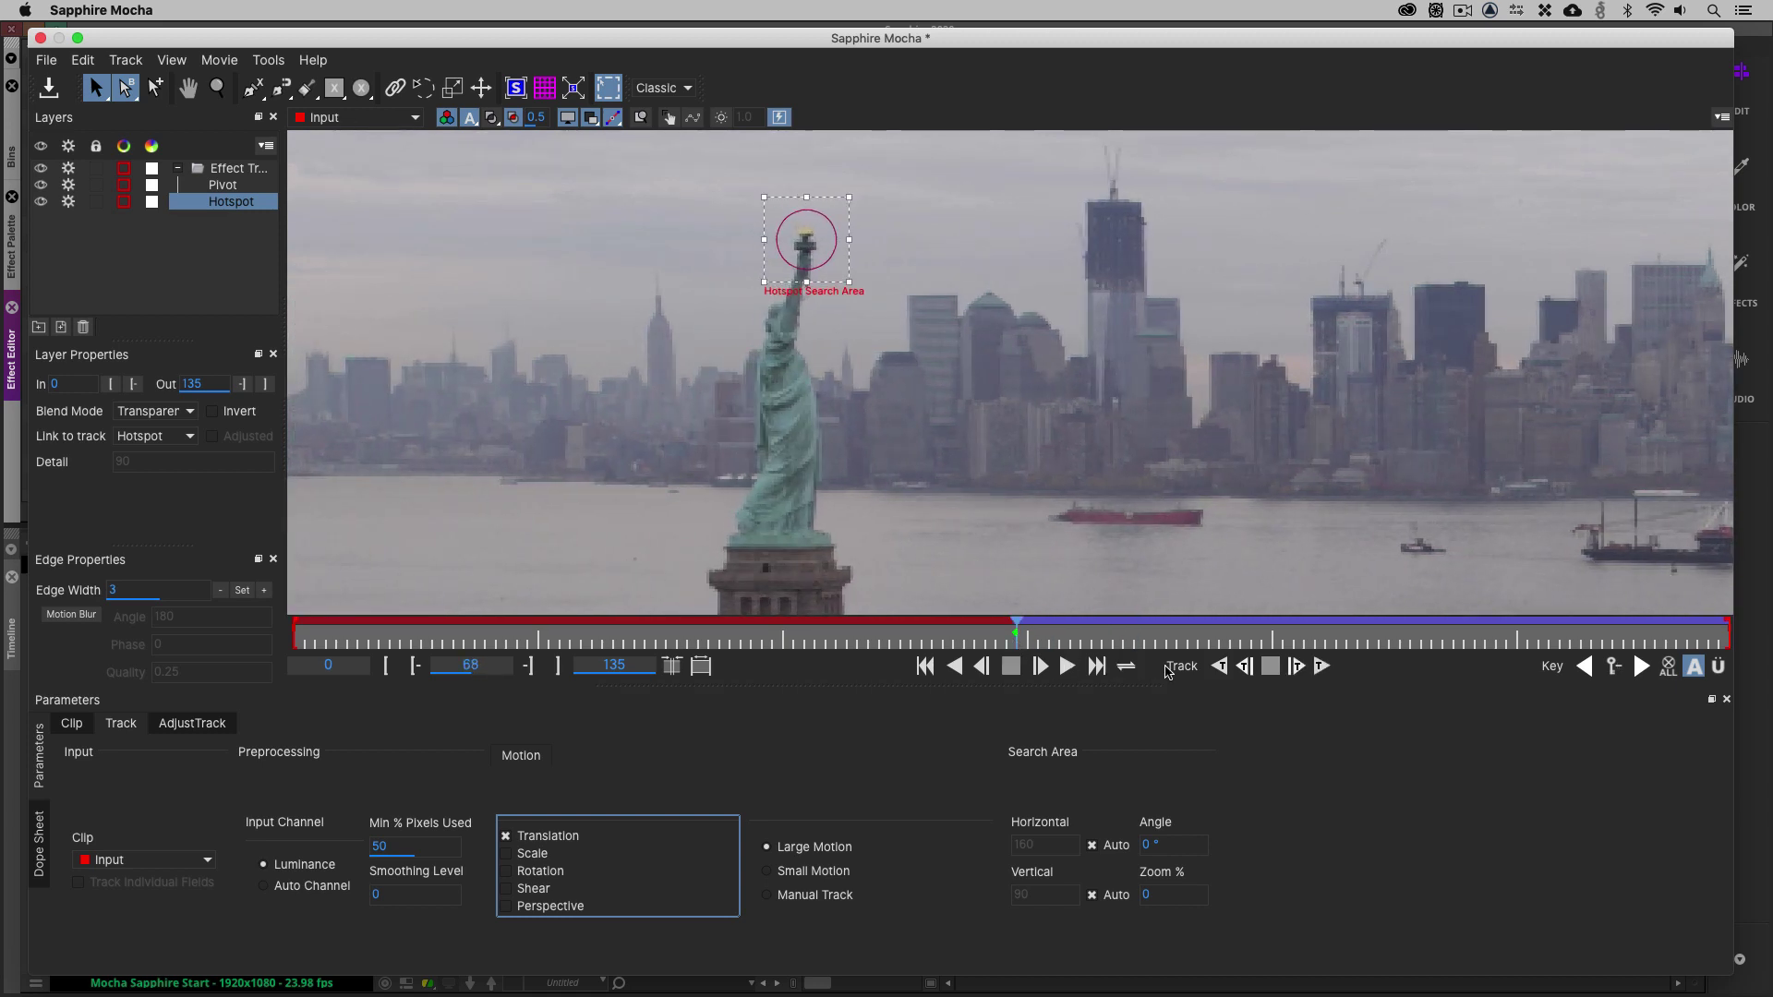
click(1219, 666)
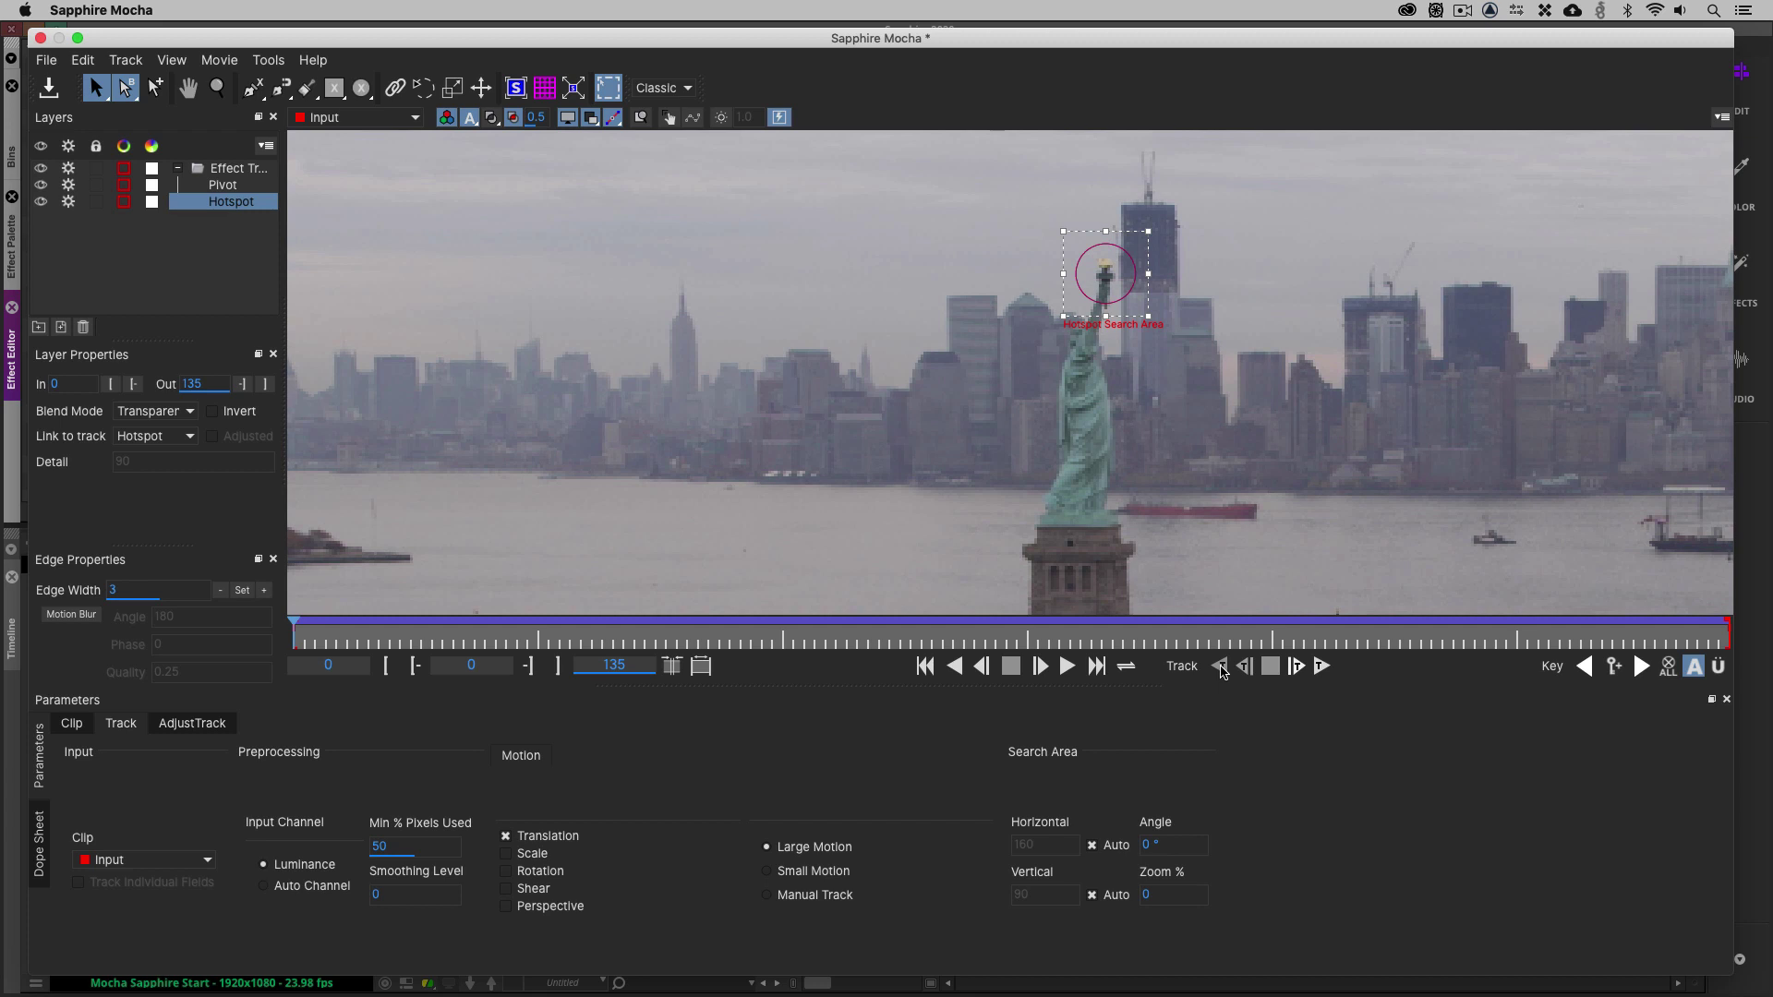
Step: At frame 69, move the Pivot crosshair off the circle centre and the Hotspot crosshair onto the torch
click(1023, 622)
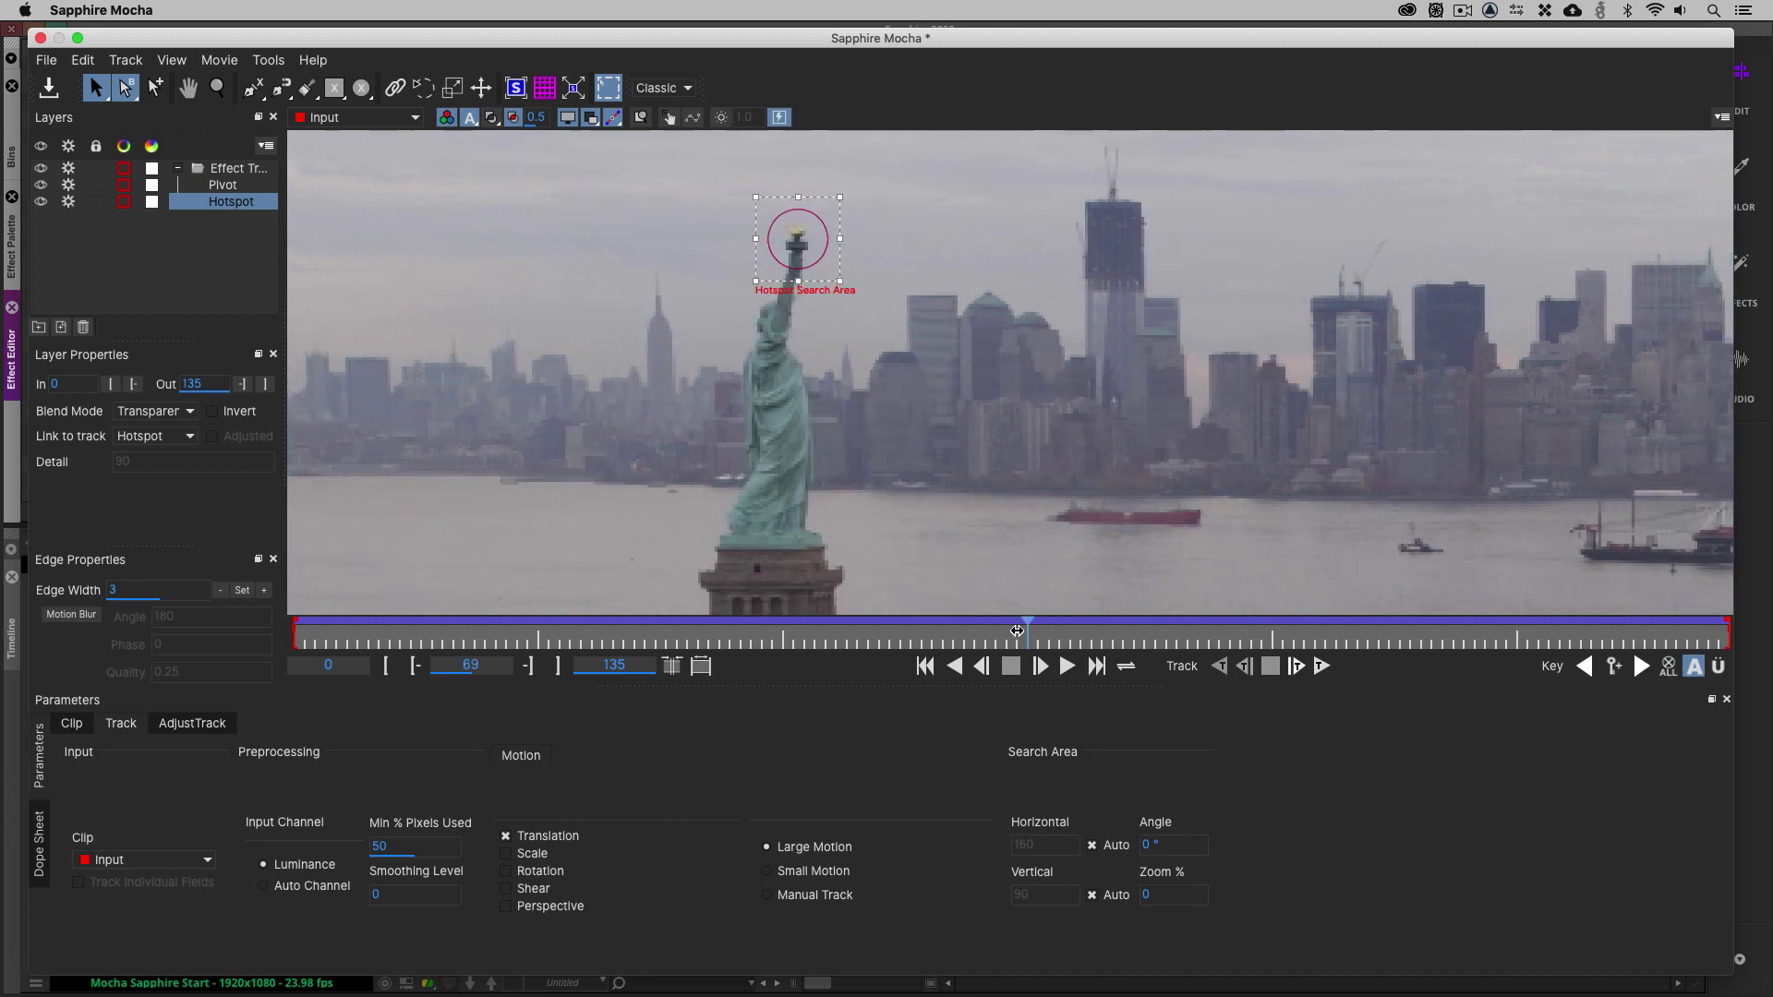
key(z)
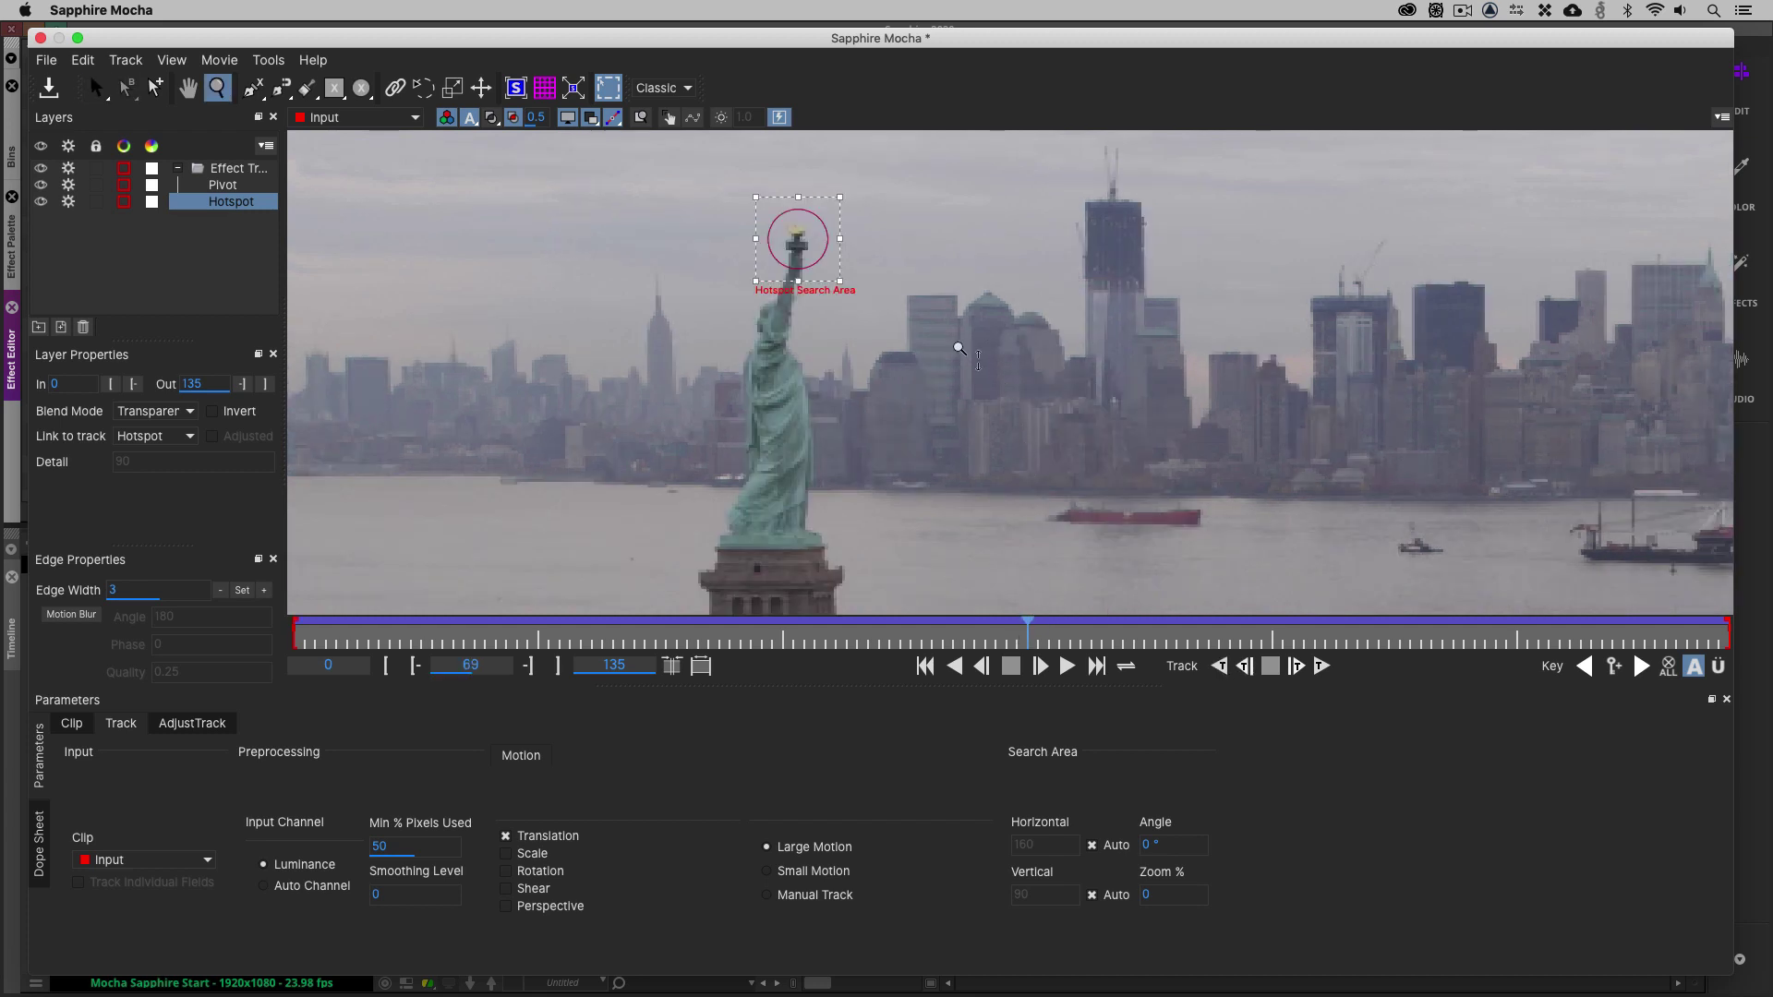
drag(961, 349, 987, 450)
key(s)
key(x)
key(s)
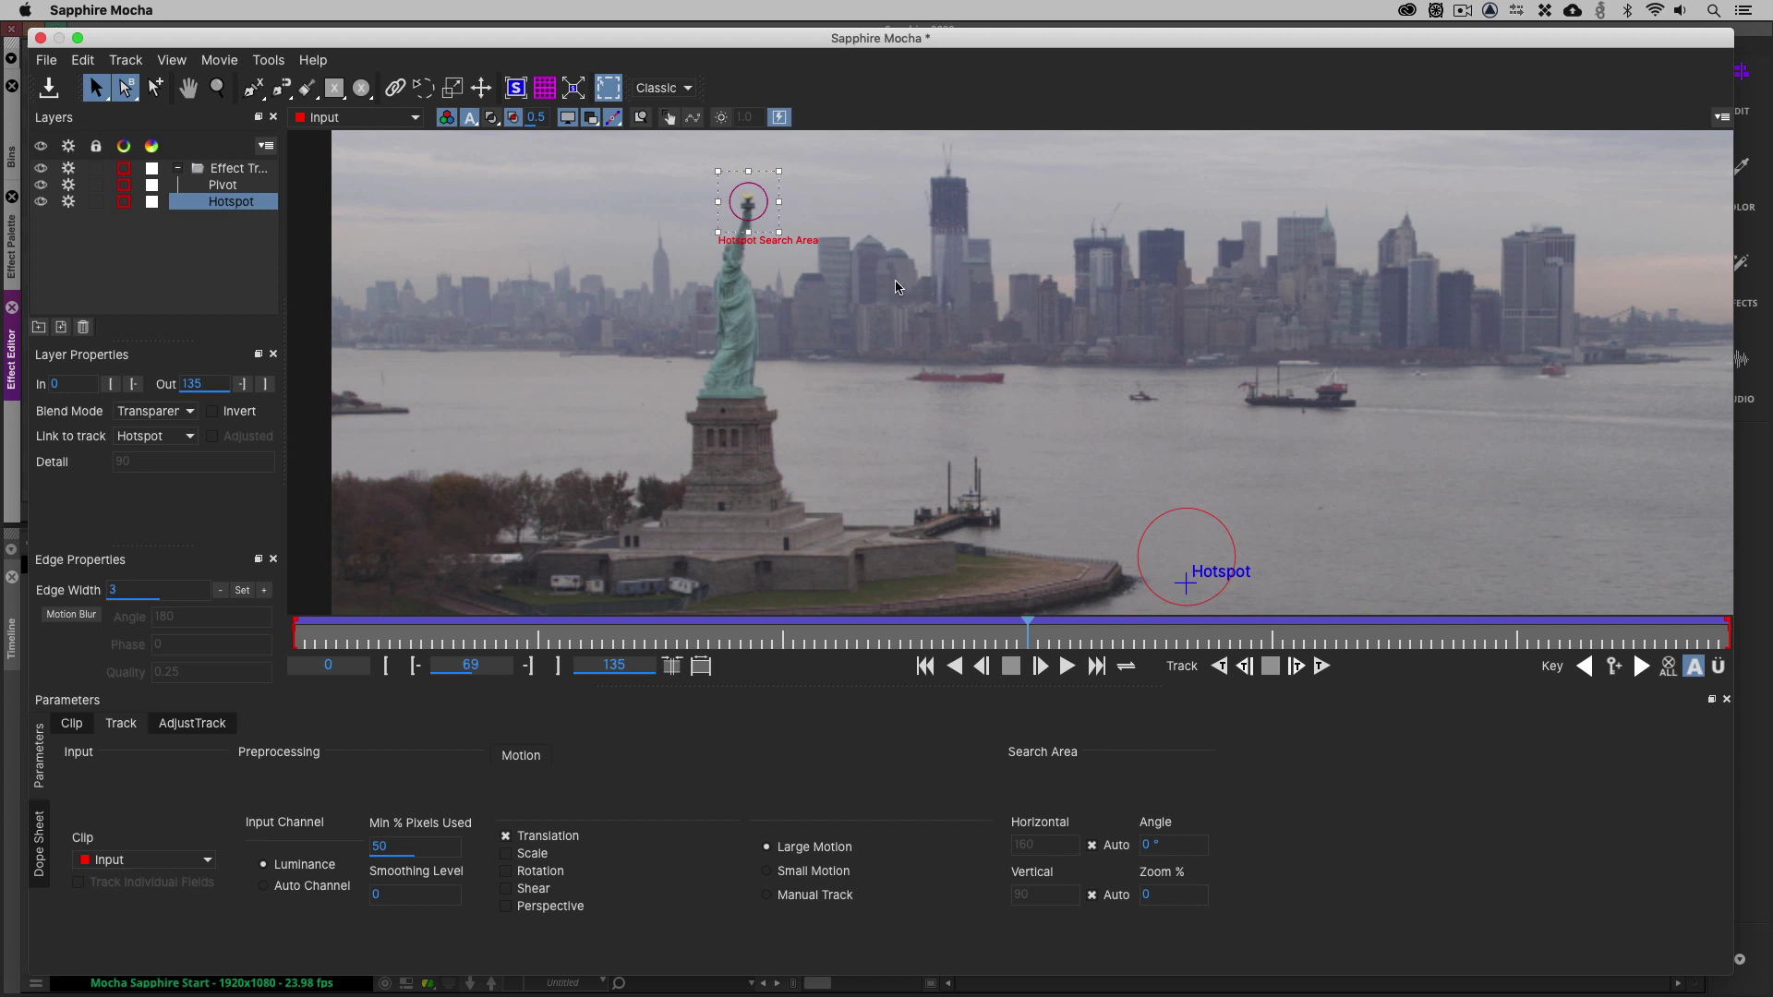
click(1192, 515)
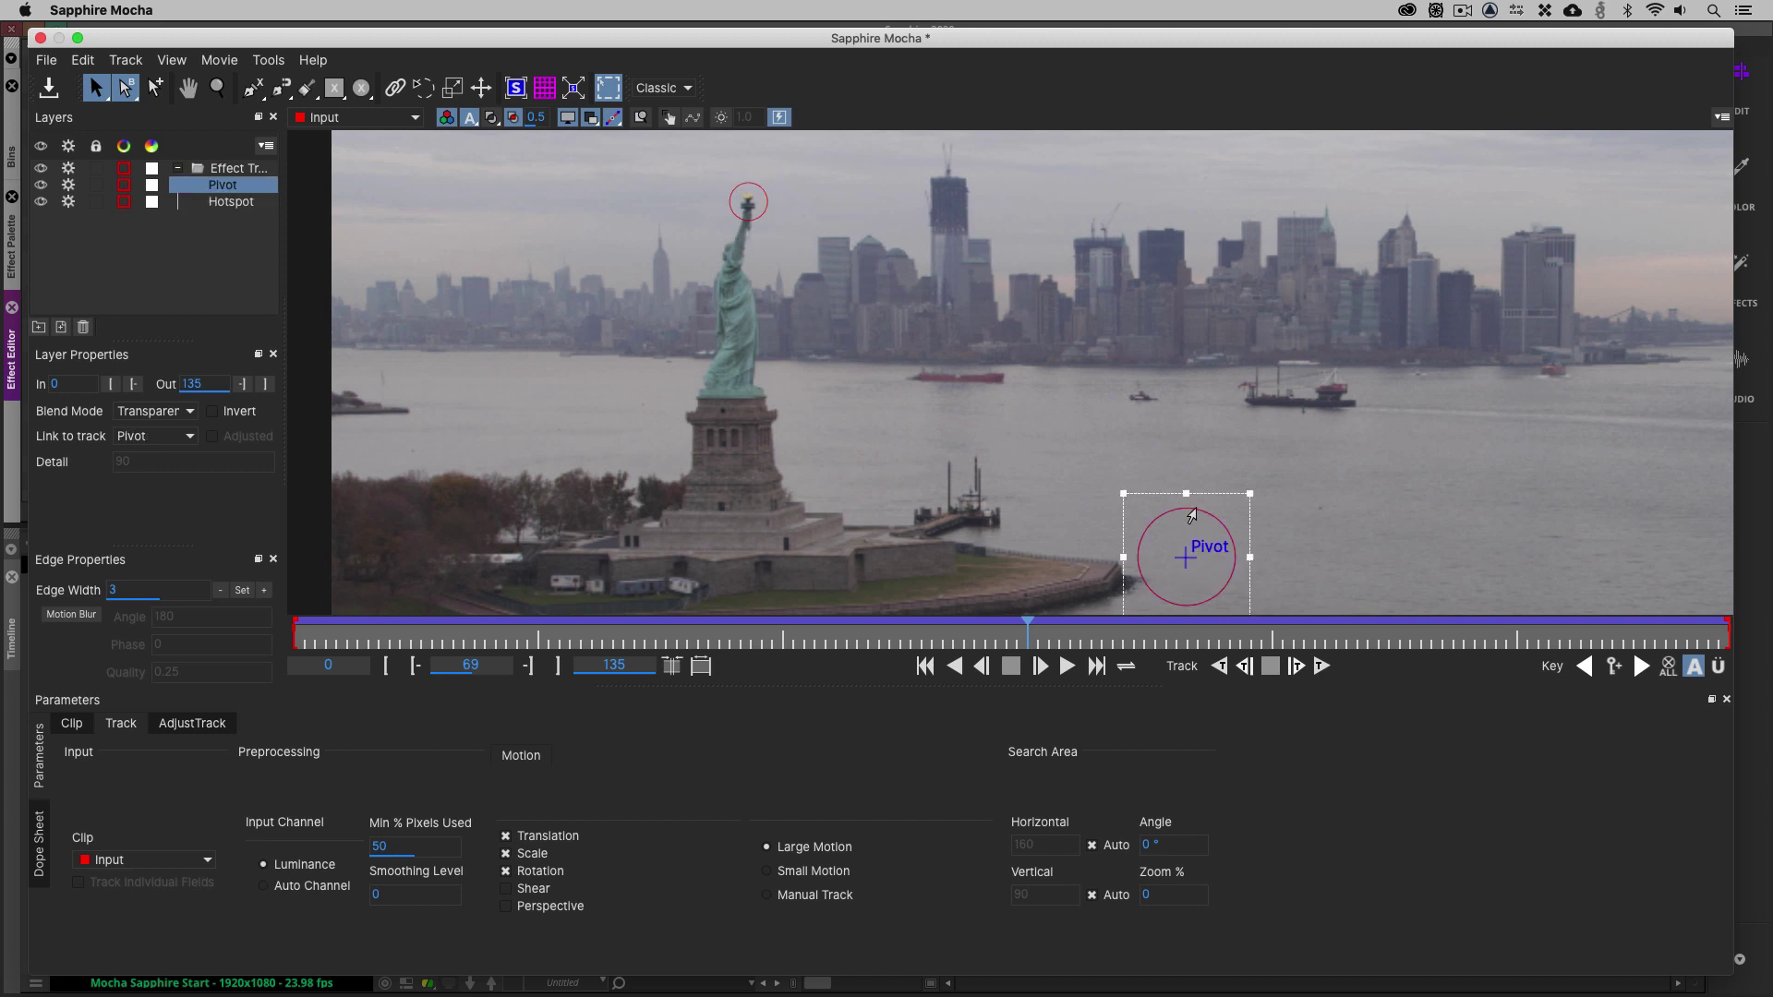
click(746, 220)
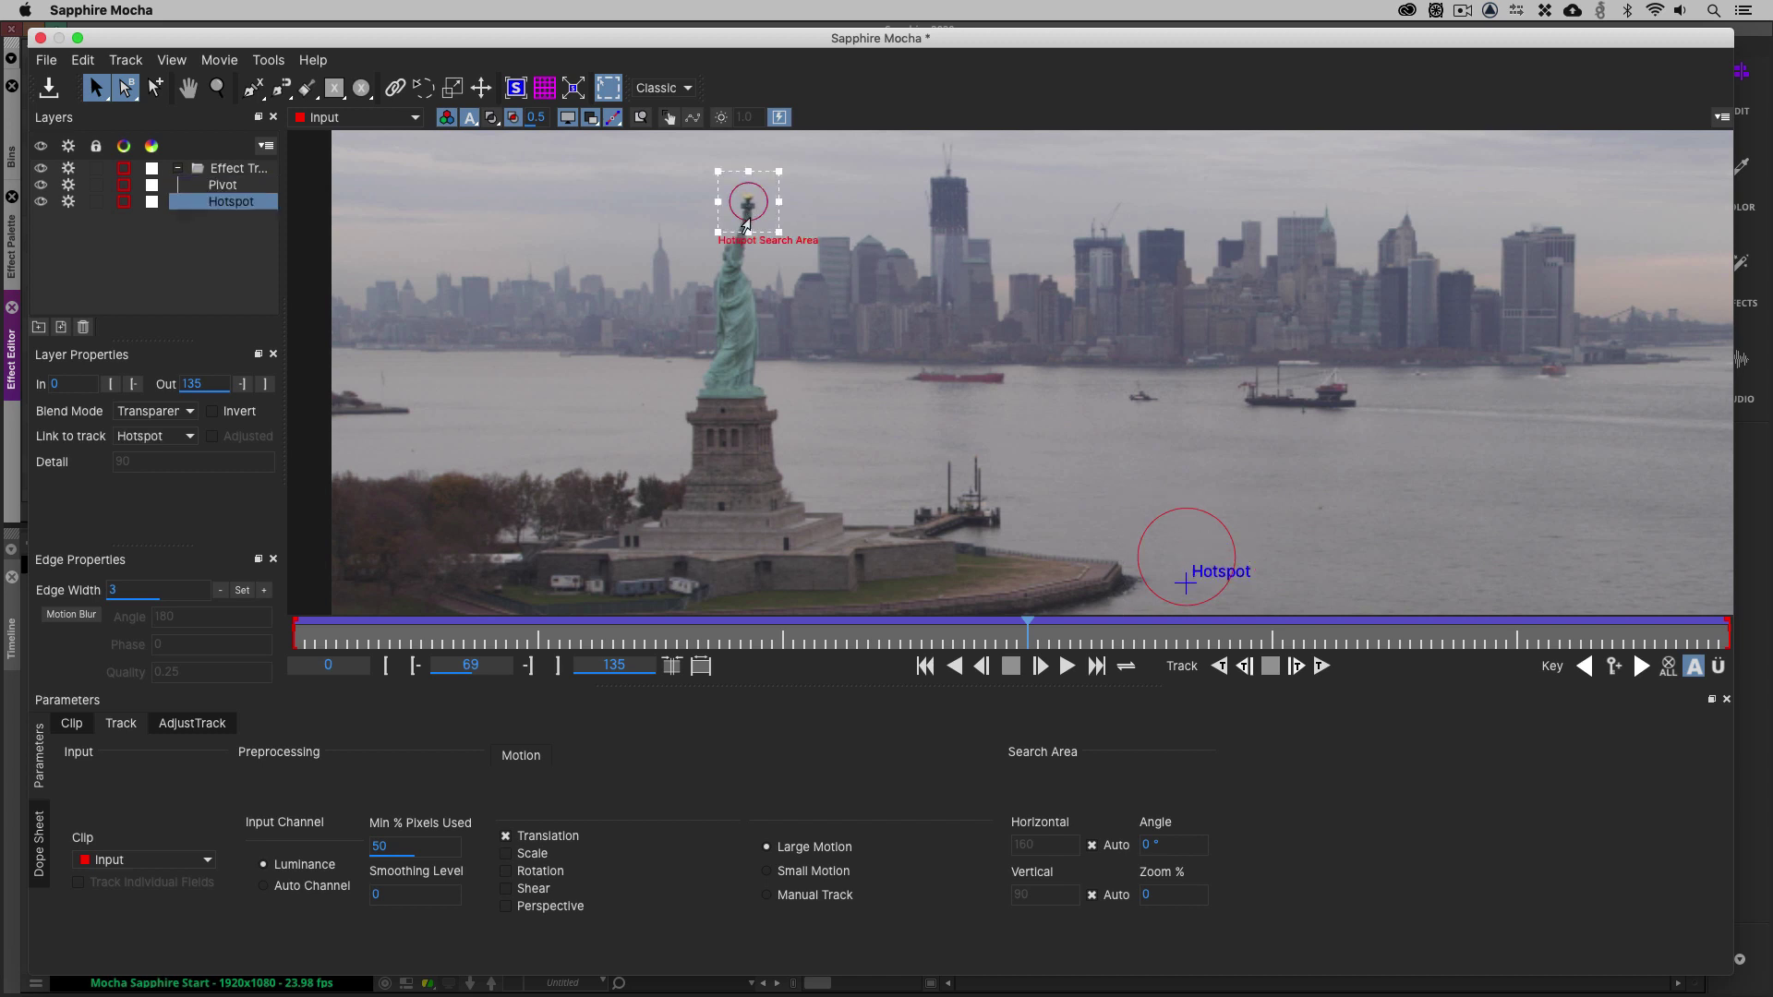
click(1175, 514)
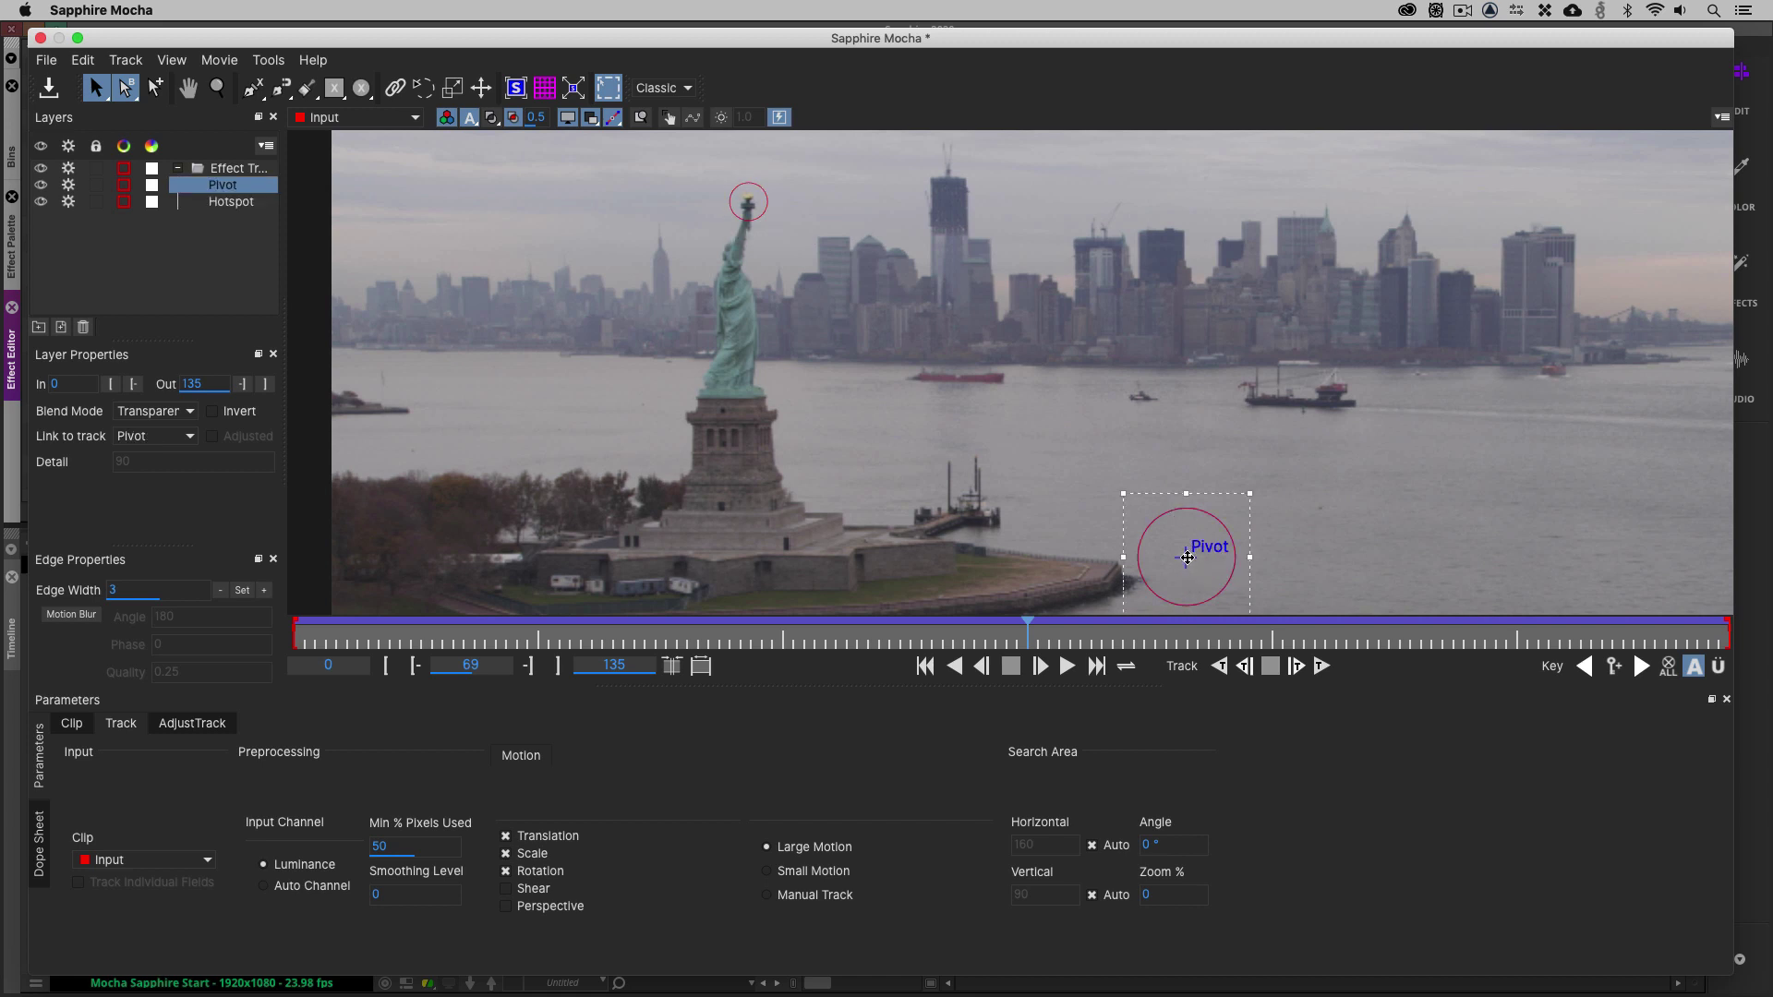
drag(1188, 556, 1290, 429)
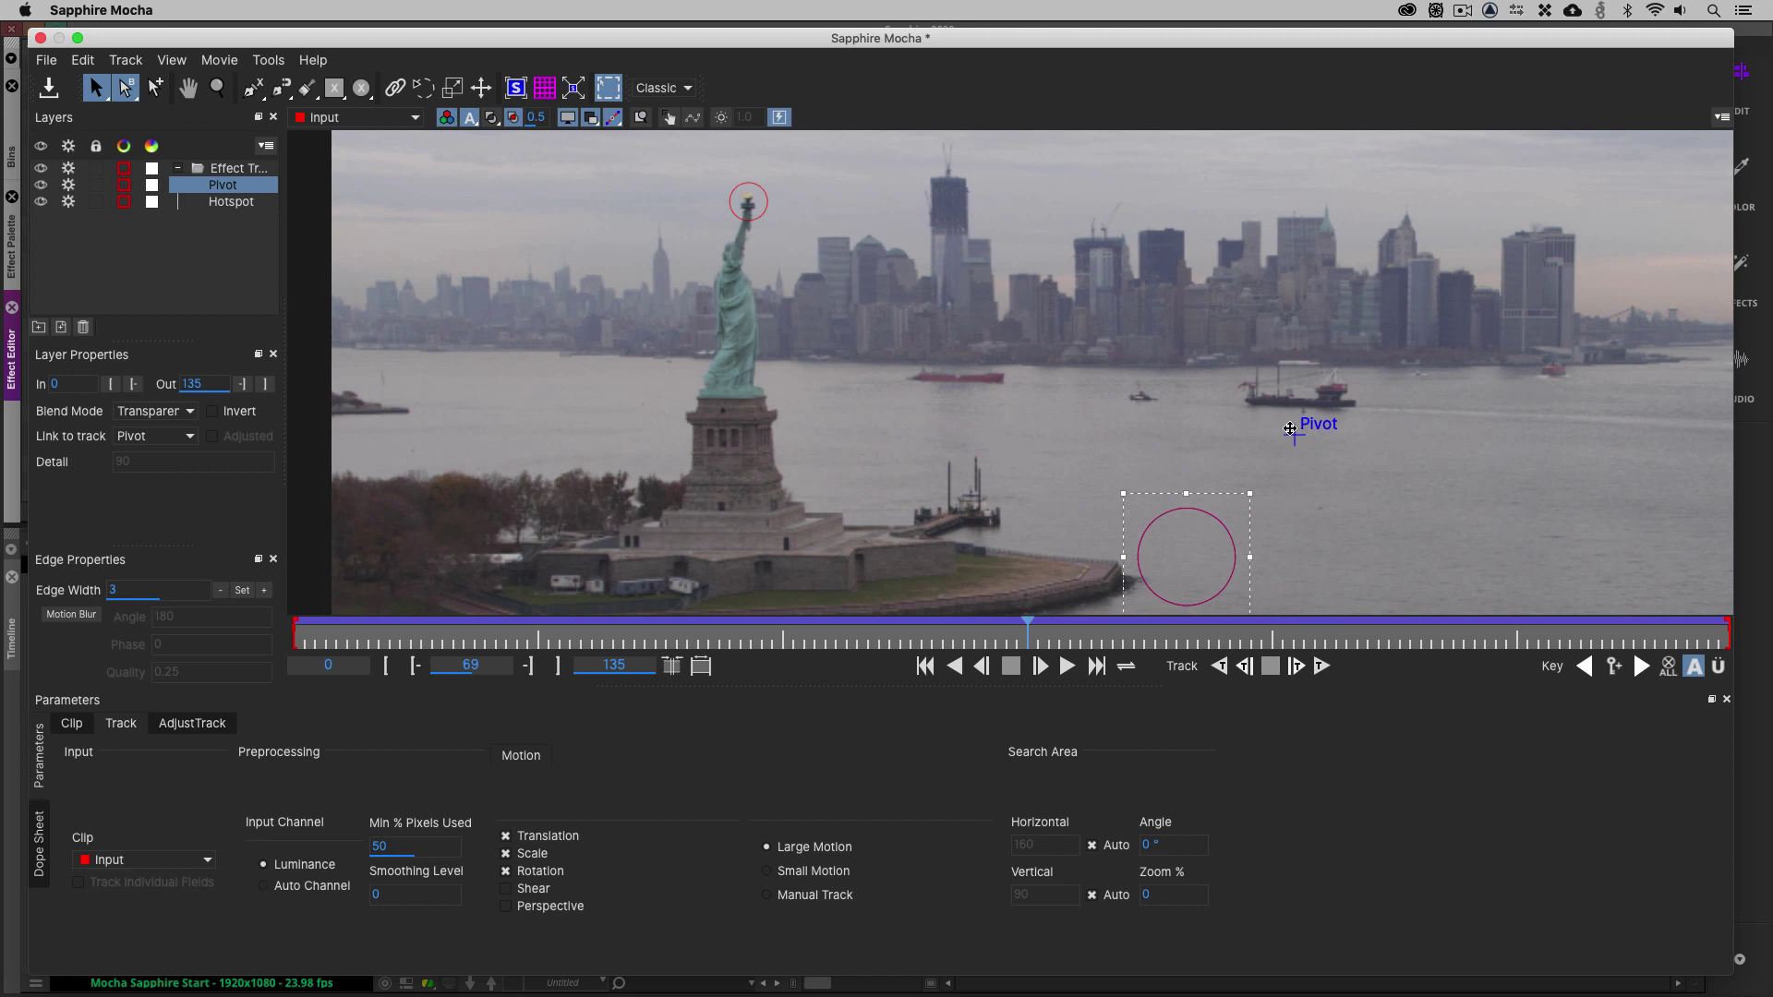
click(746, 225)
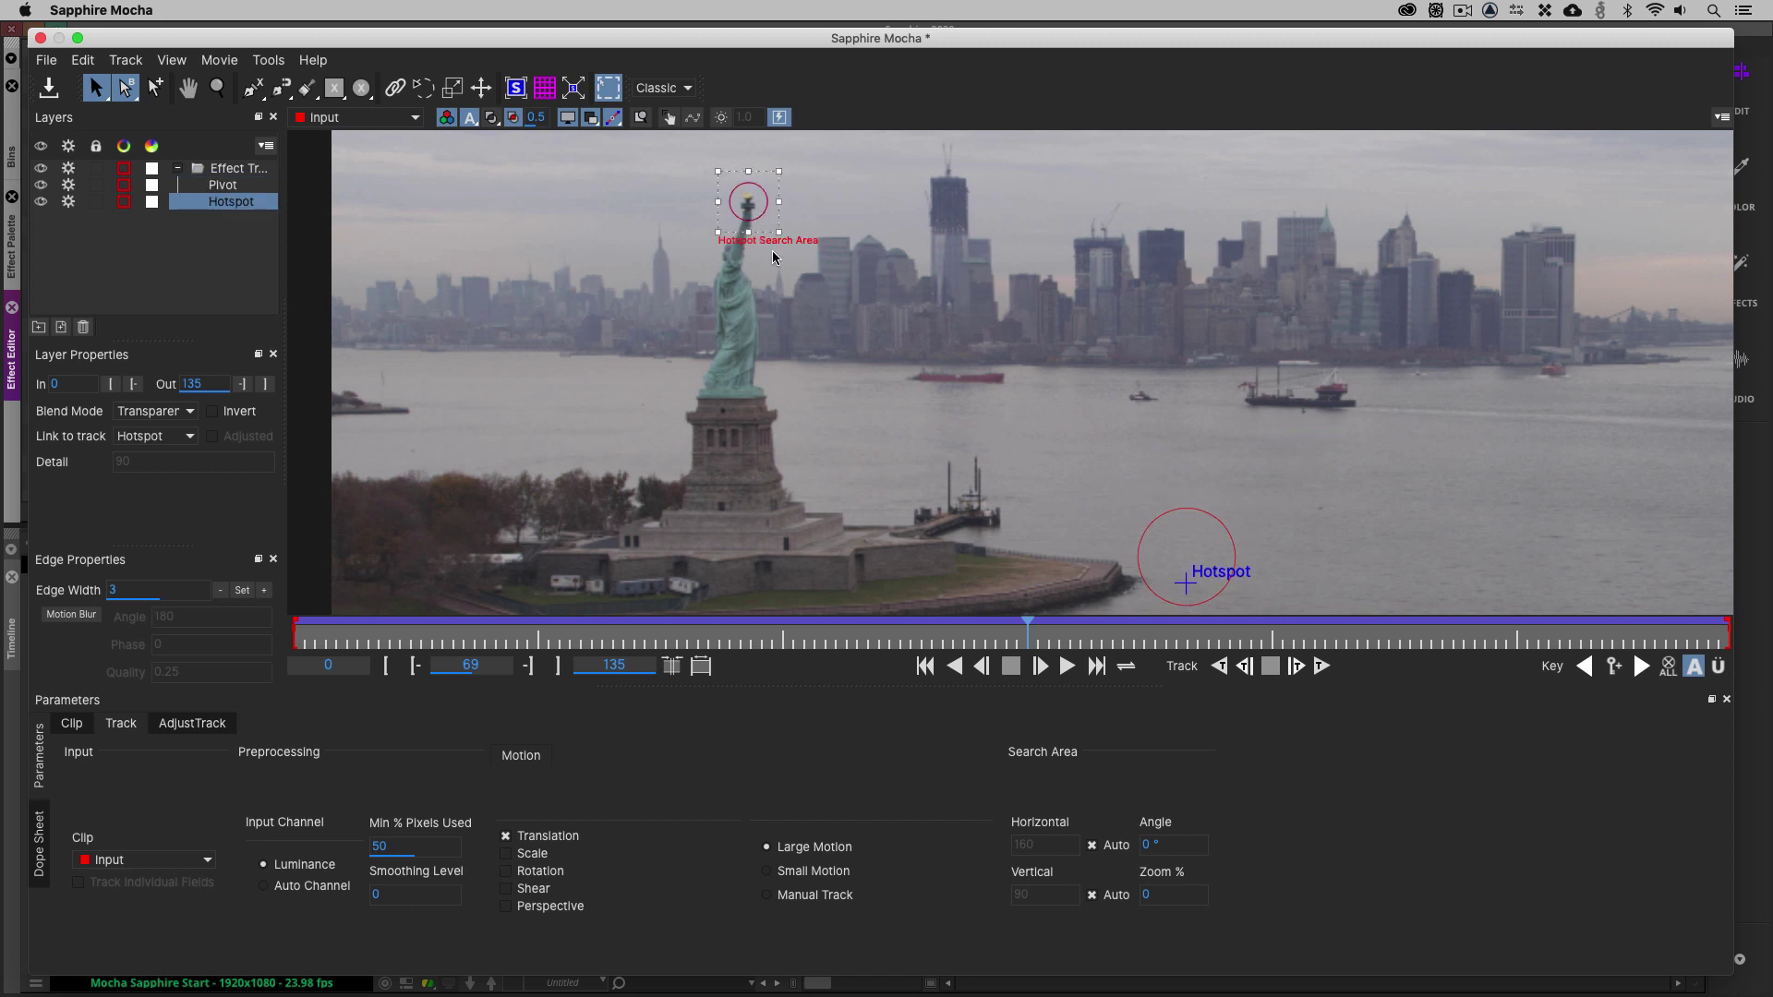
drag(1185, 582, 943, 388)
Step: Scrub through the clip to confirm the Hotspot stays on the torch from frame 22 to 98
key(z)
key(x)
key(s)
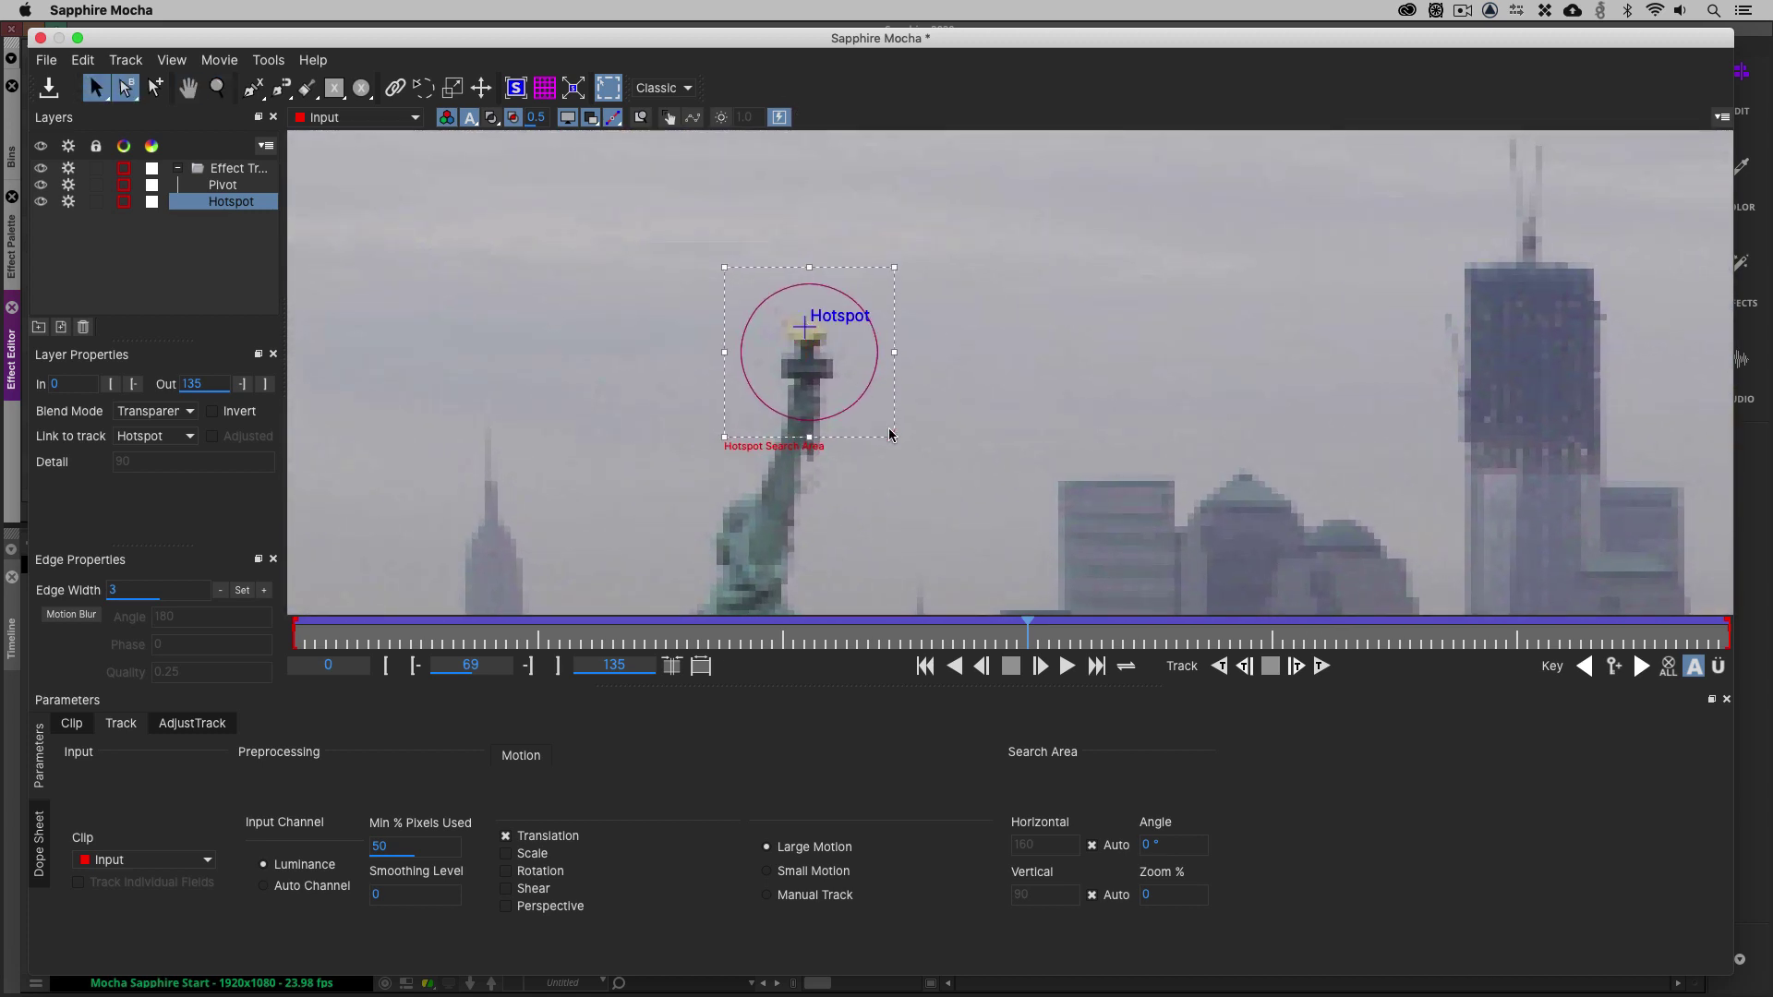
drag(1018, 635, 708, 635)
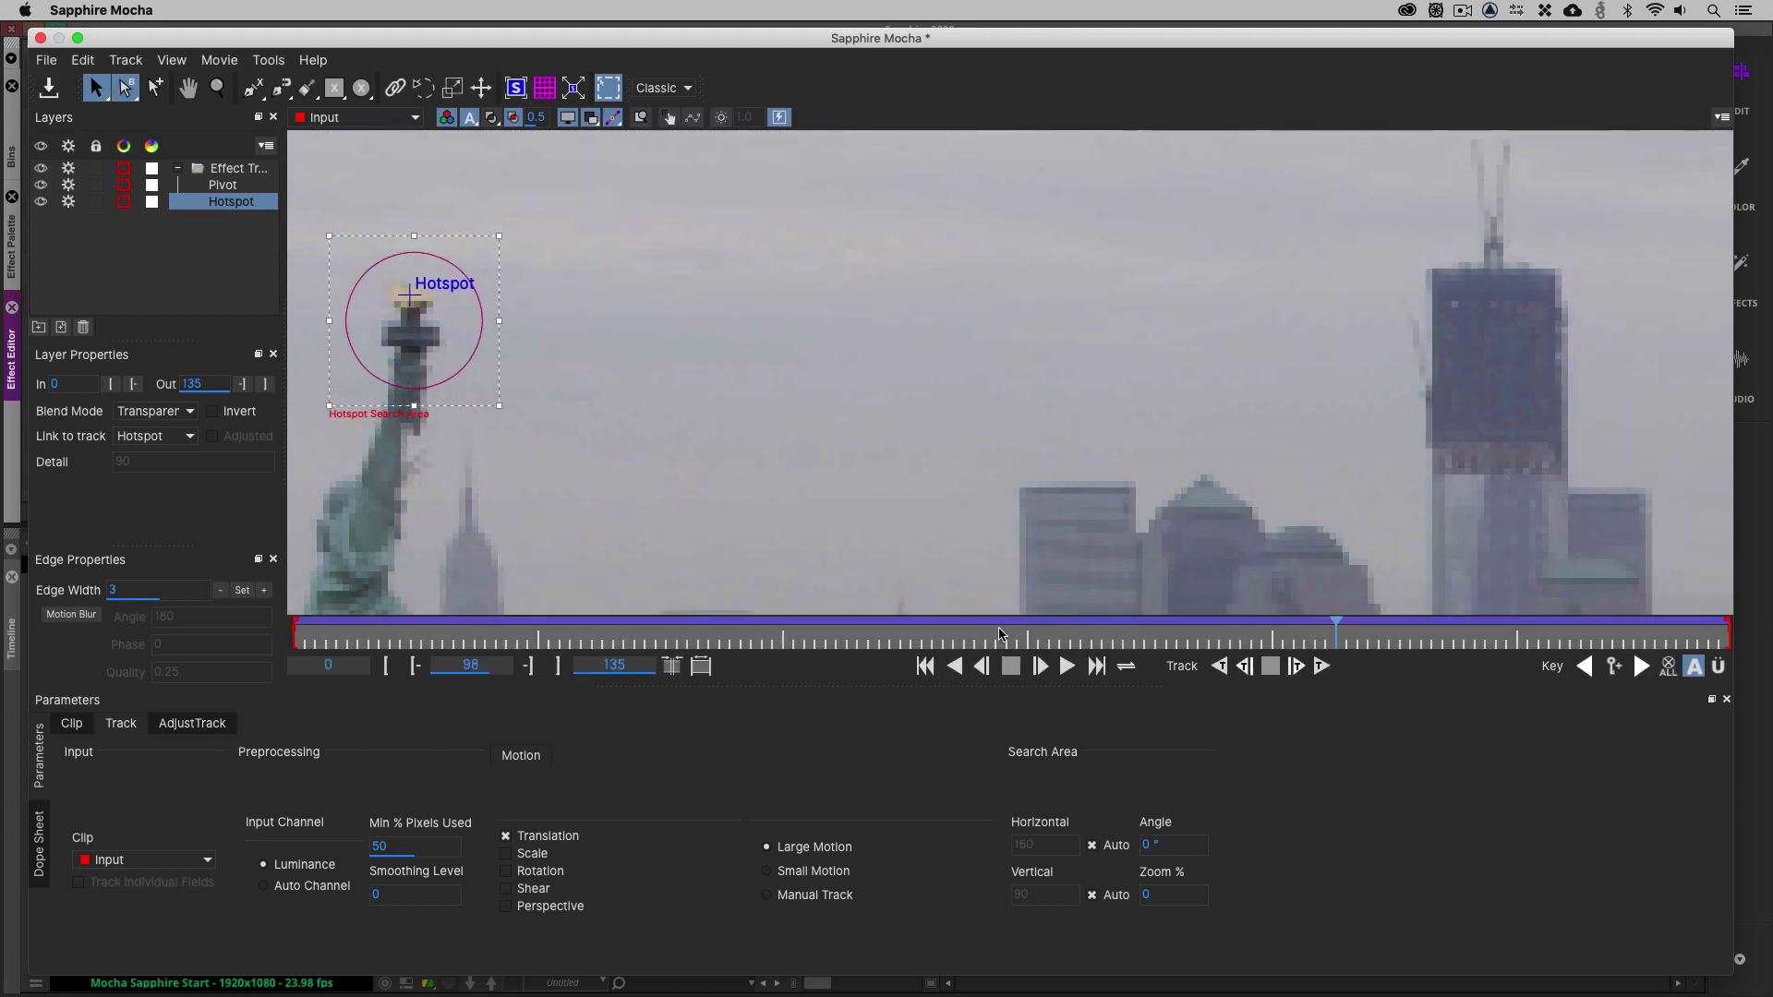
drag(979, 614, 808, 596)
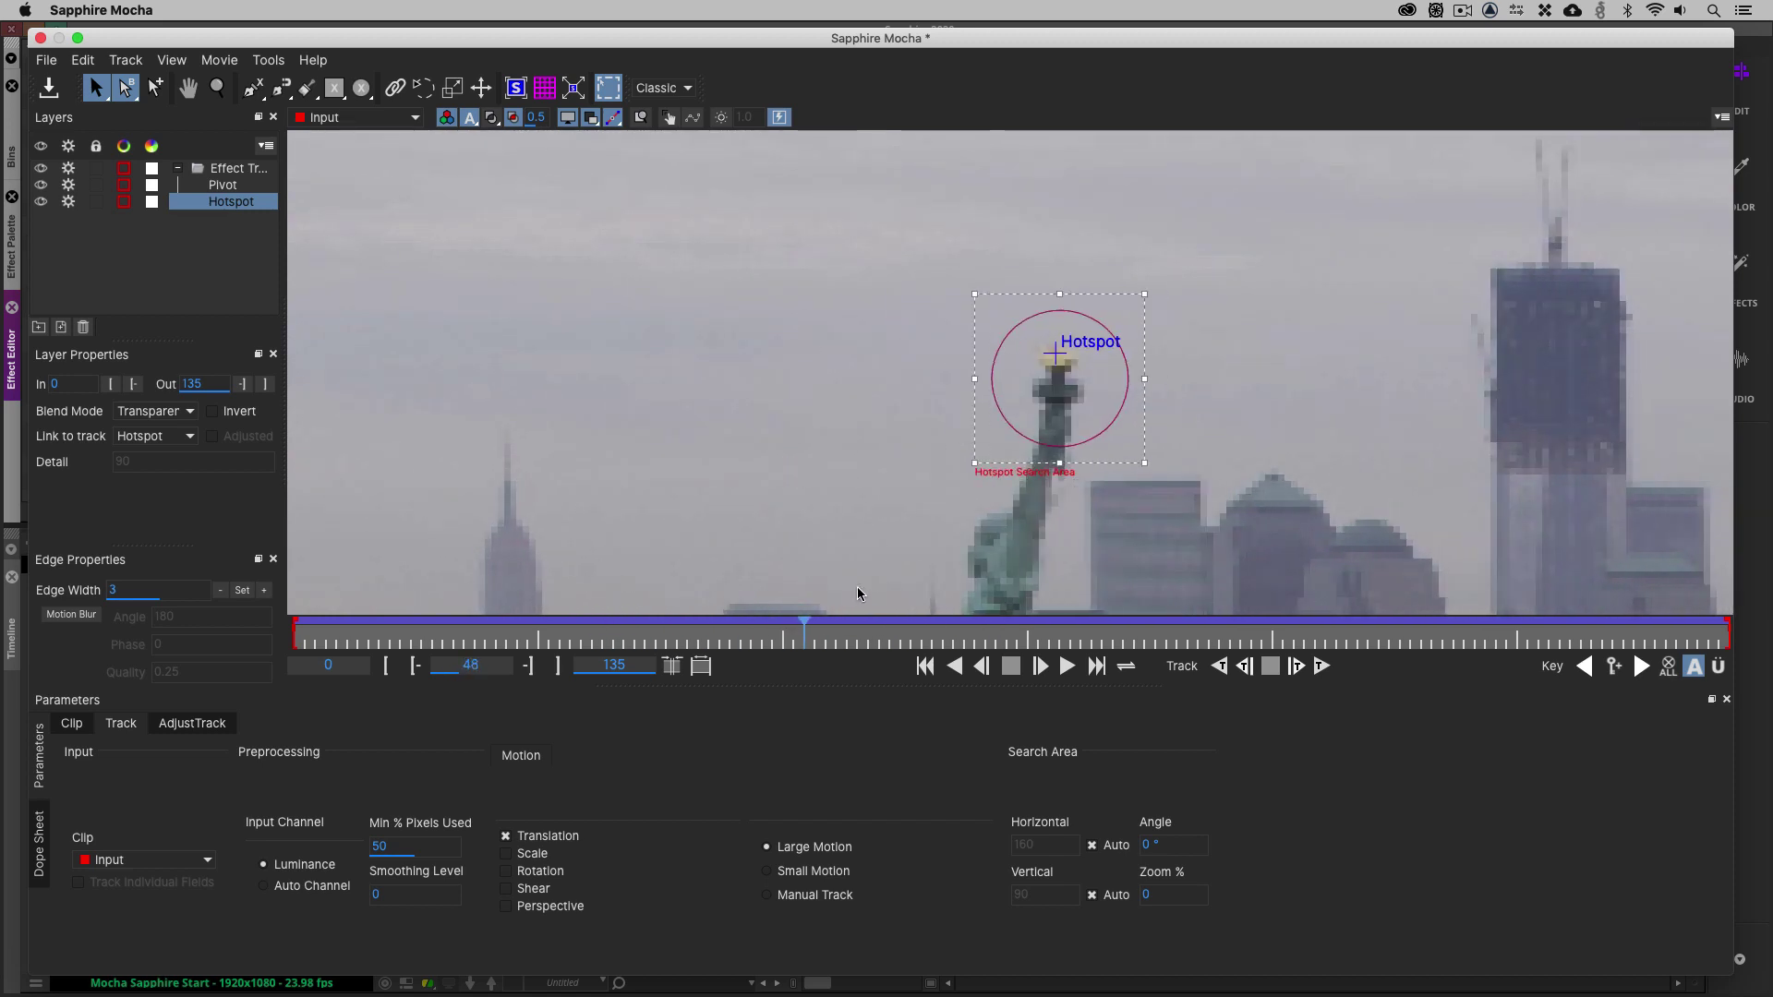
Step: Close Mocha saving the track, then uncheck Bypass Effect to turn the lens flare back on
click(40, 38)
click(1145, 146)
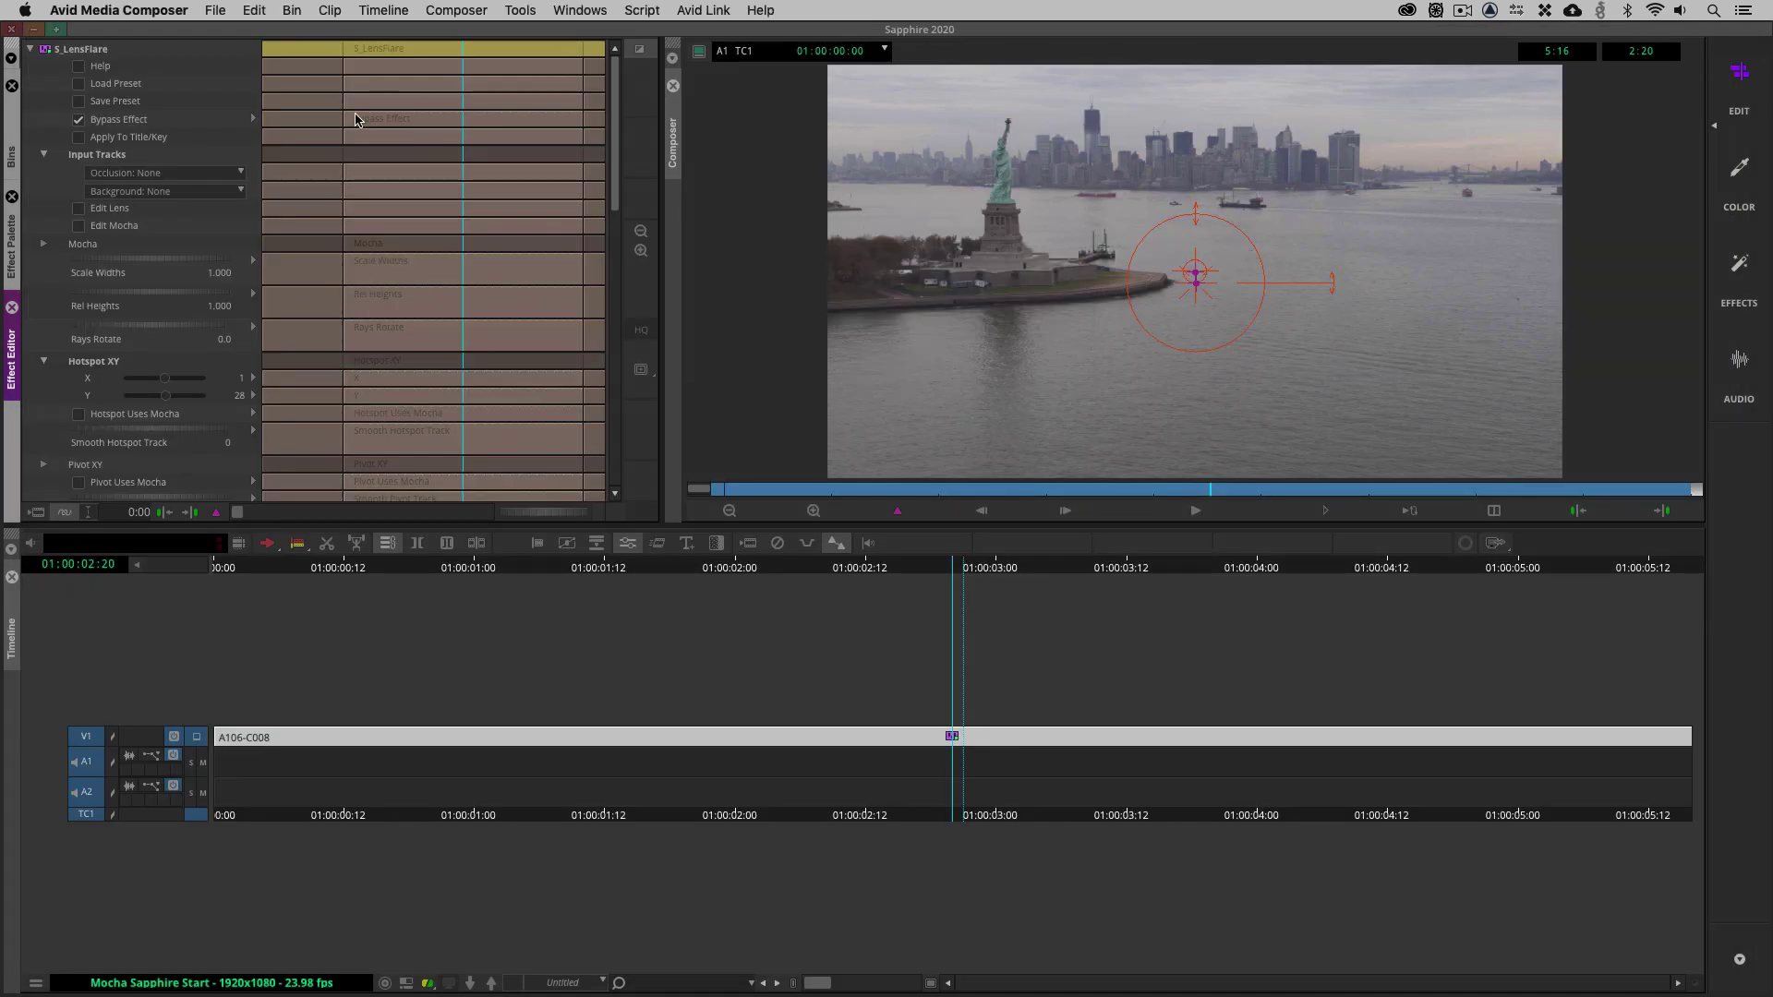
click(137, 123)
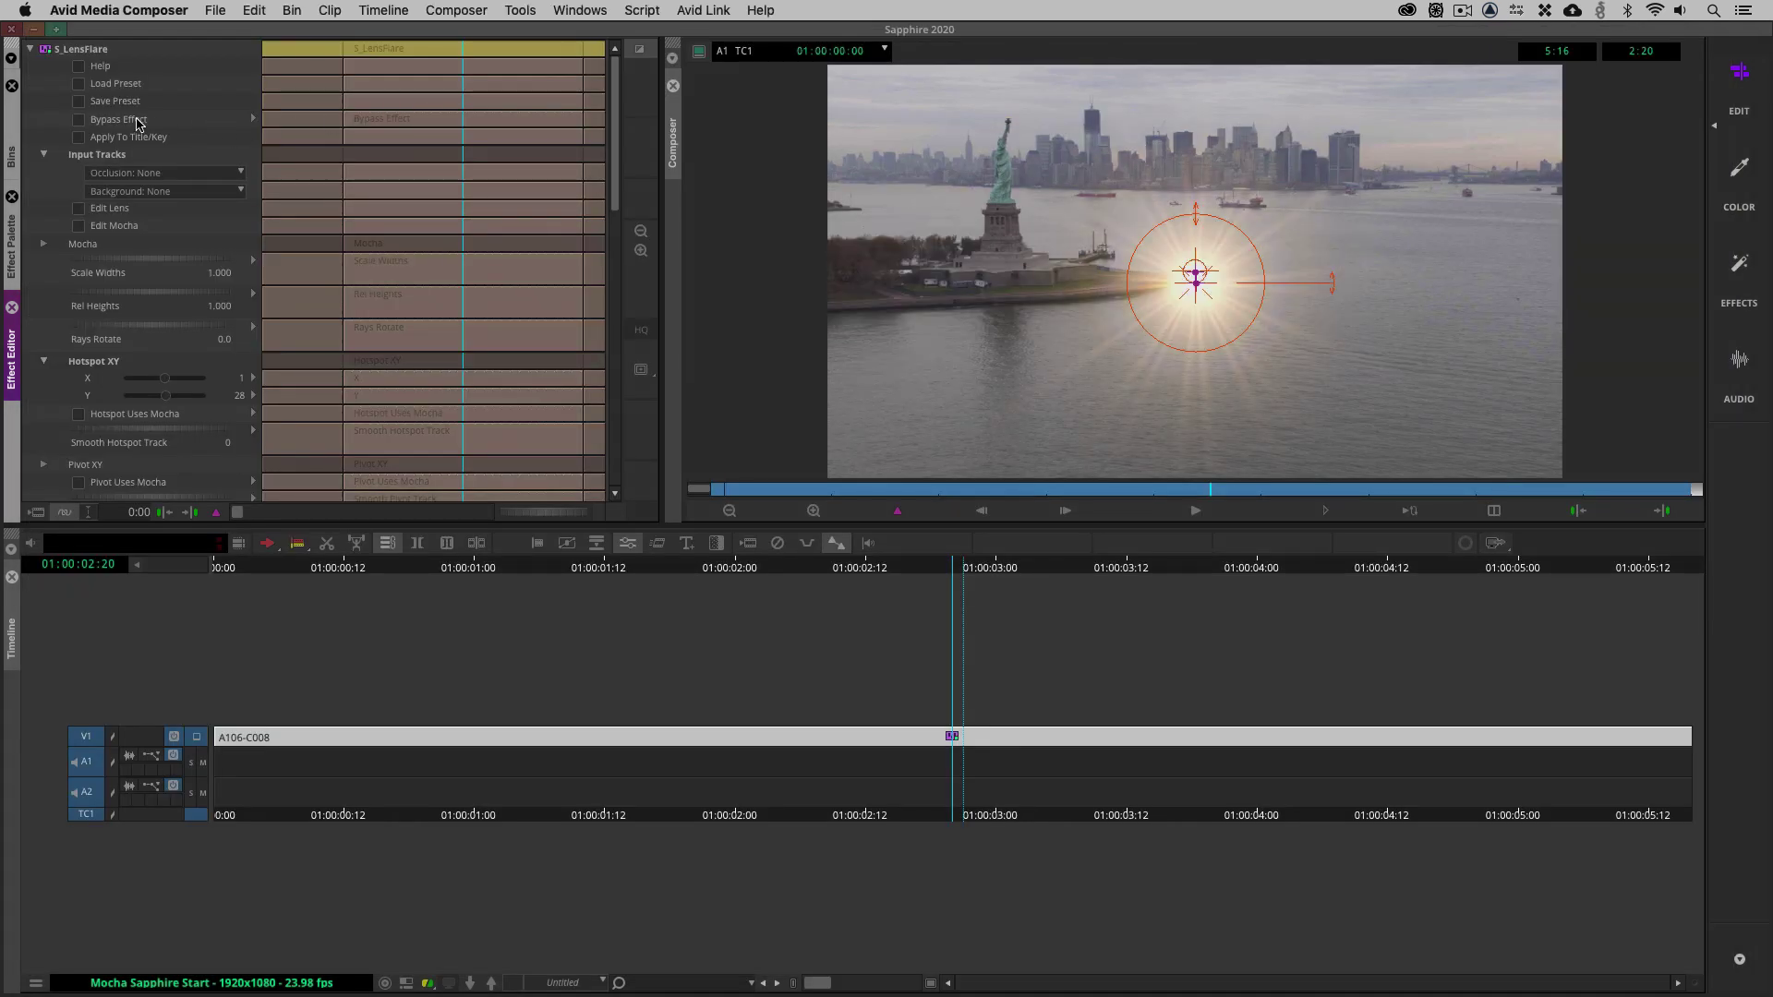
Step: Enable Hotspot Uses Mocha, set Scale Widths to 0.220, and play the clip from the start
click(79, 414)
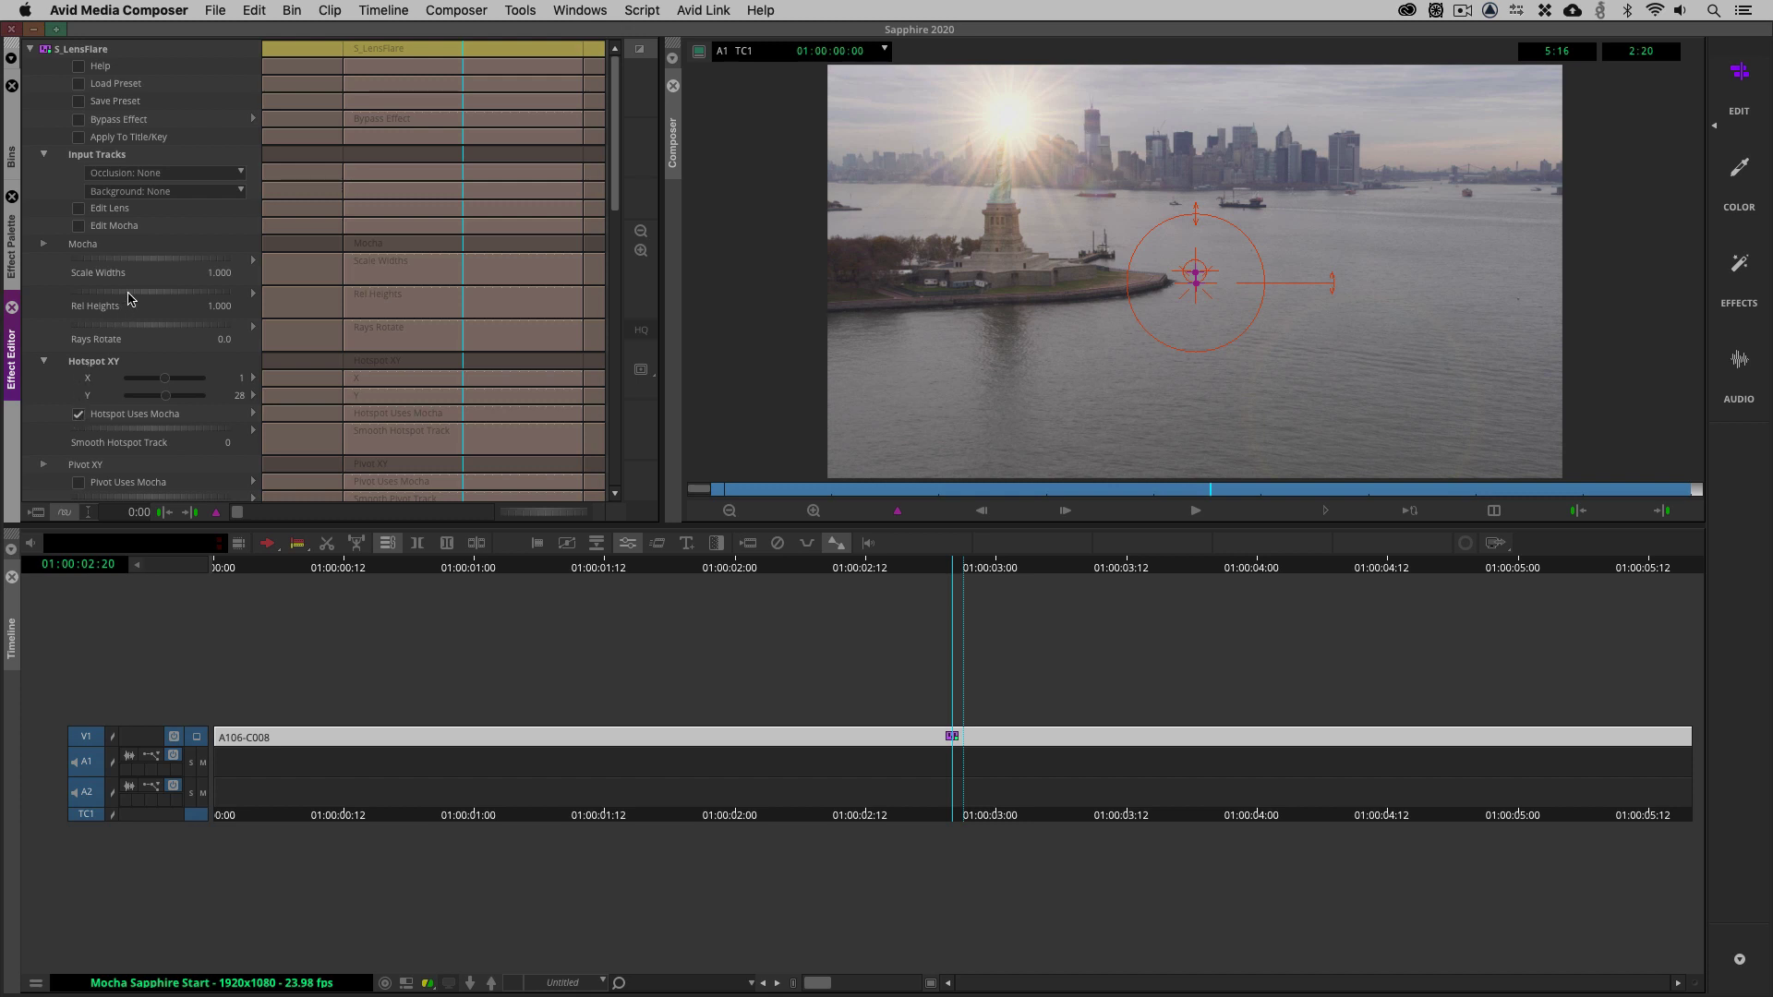
drag(170, 262, 40, 268)
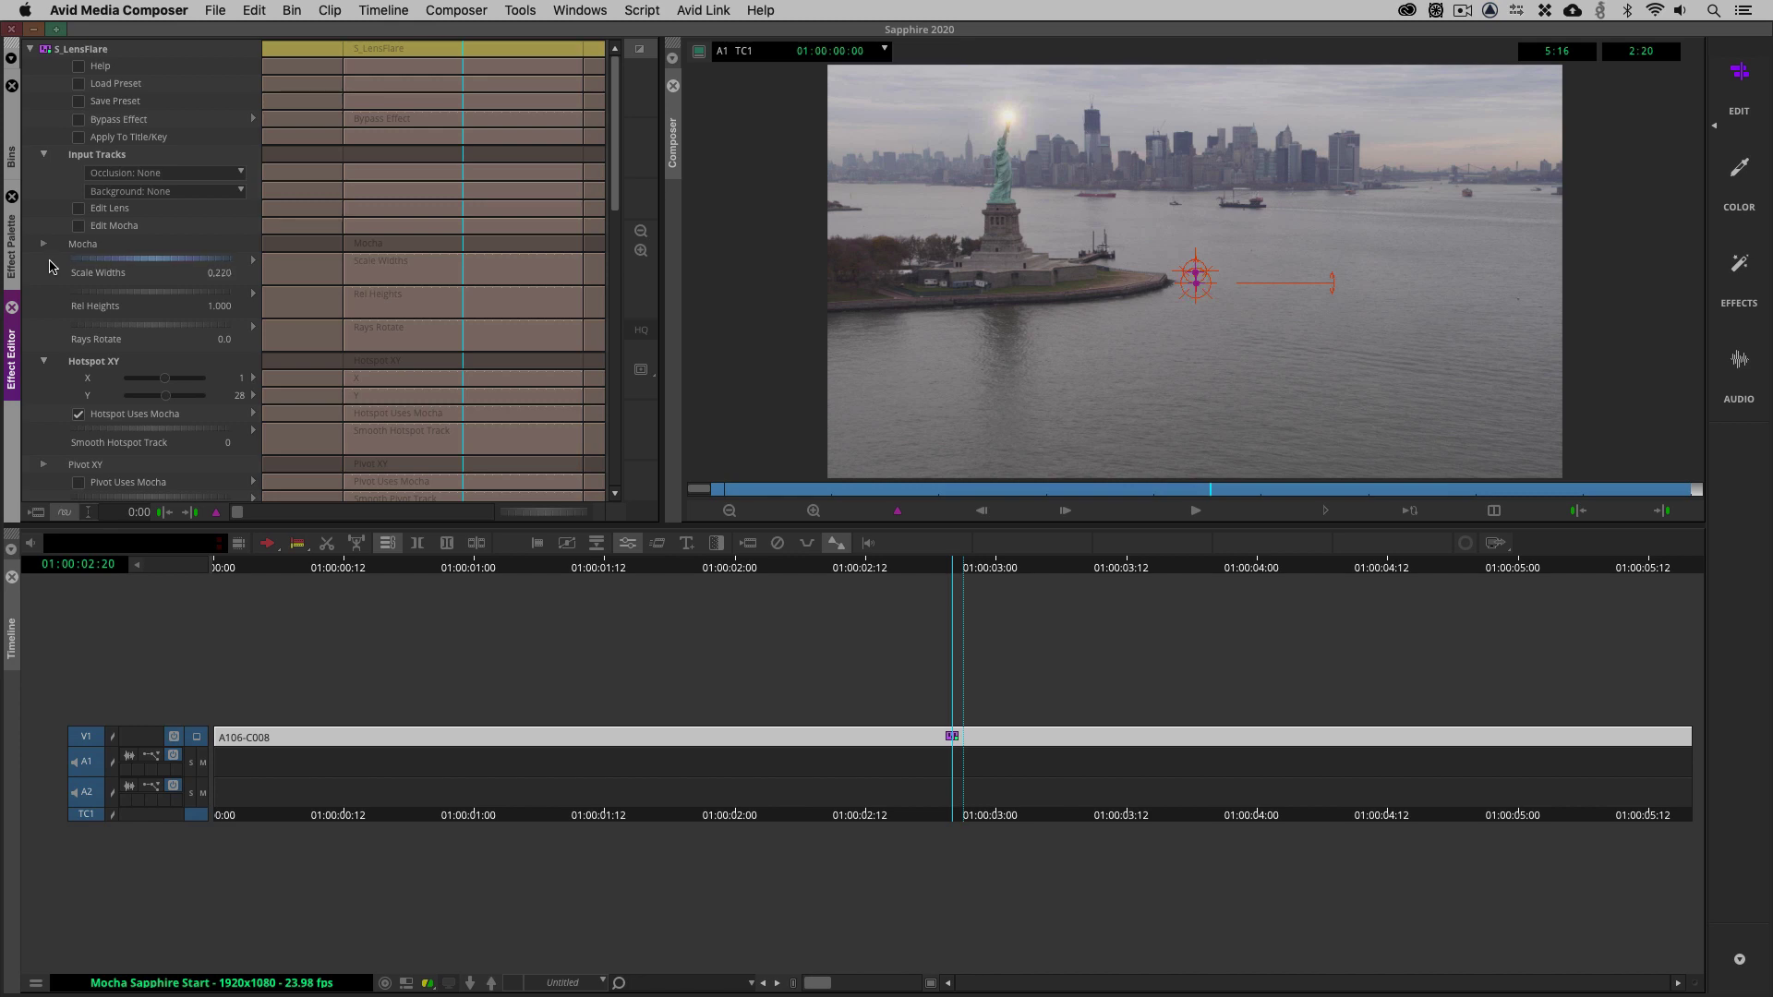
key(super+8)
drag(632, 739, 95, 677)
key(space)
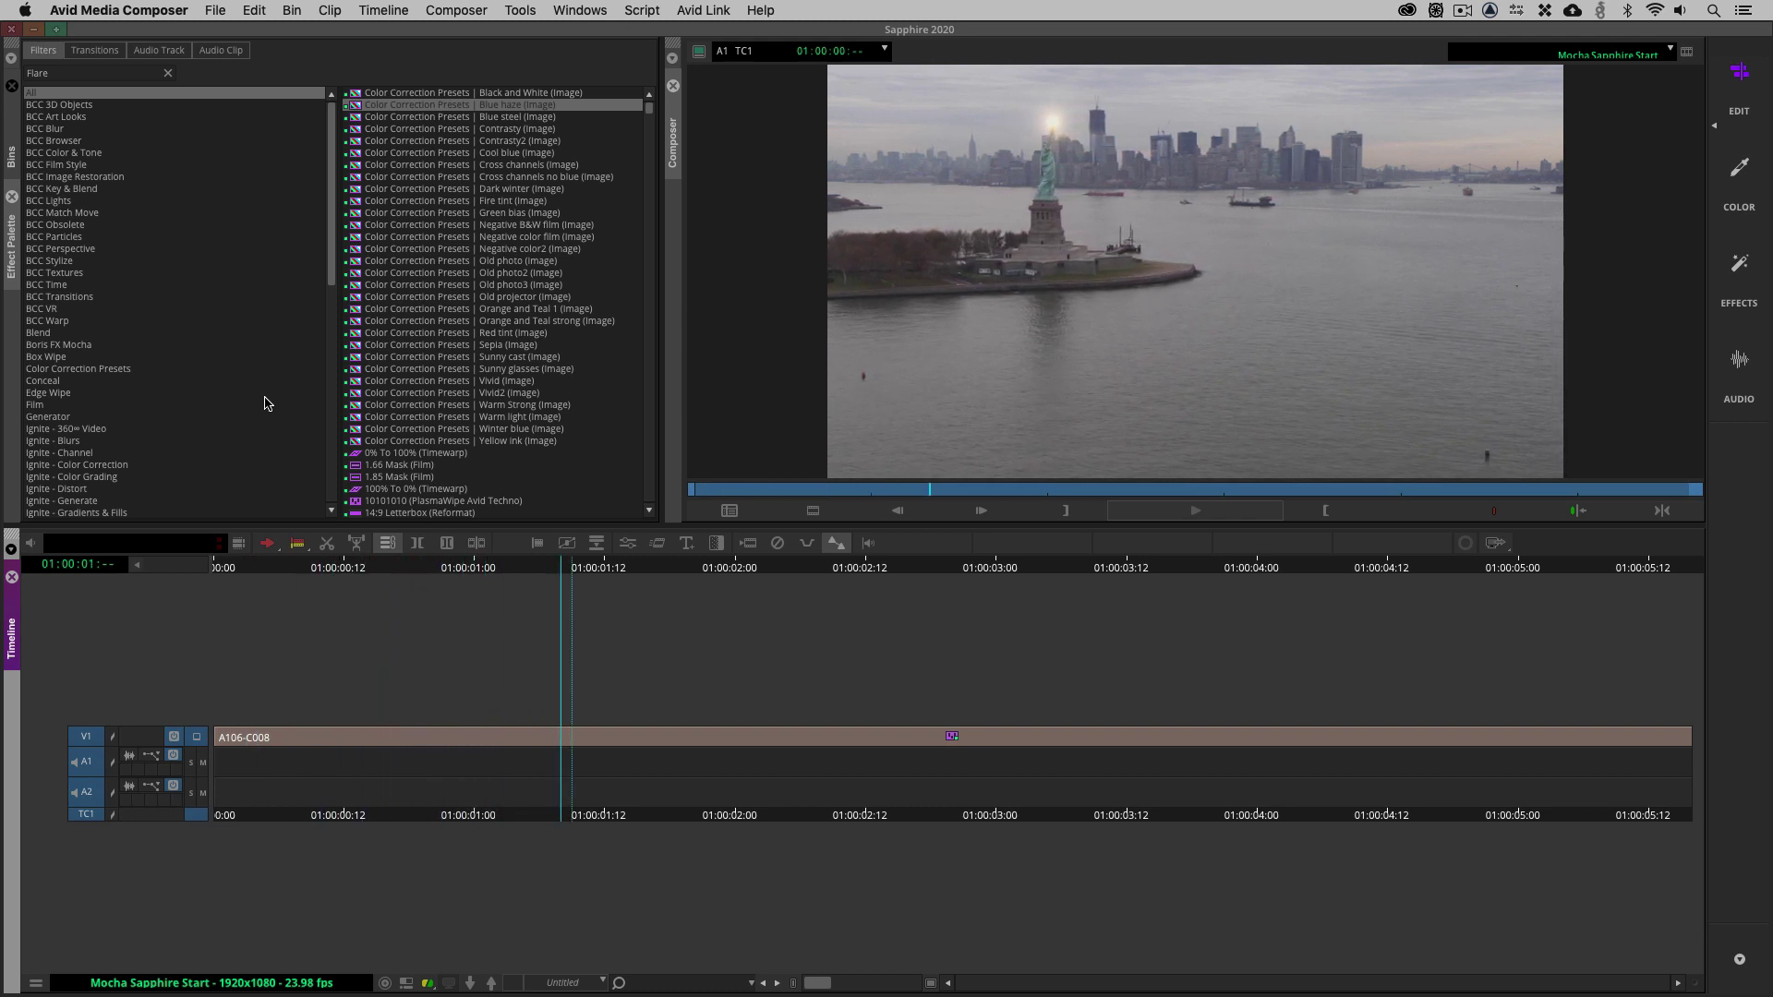